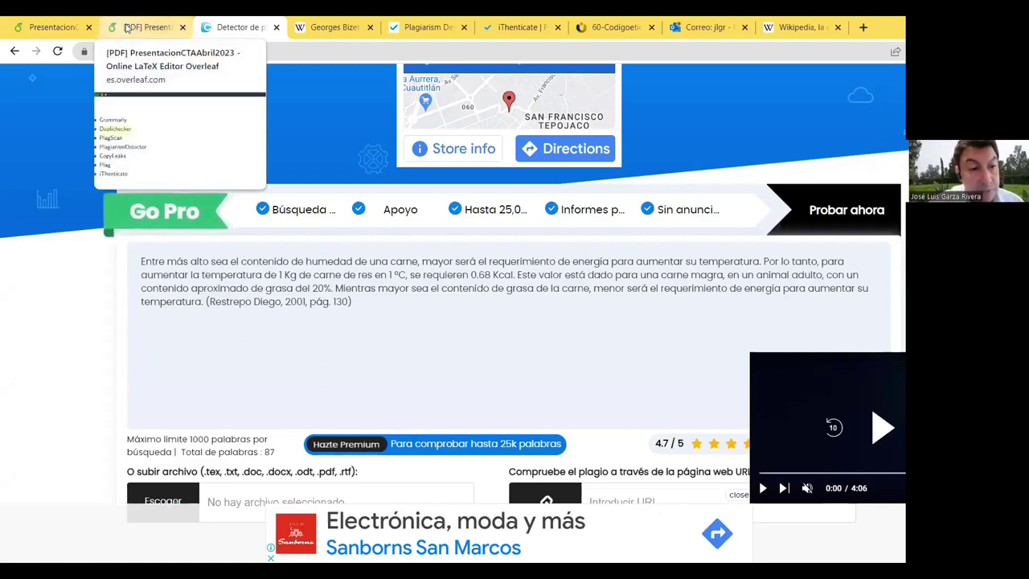
# Step: Open the PlagScan website from the slide's checker list and close the earlier checker tab
pyautogui.click(126, 28)
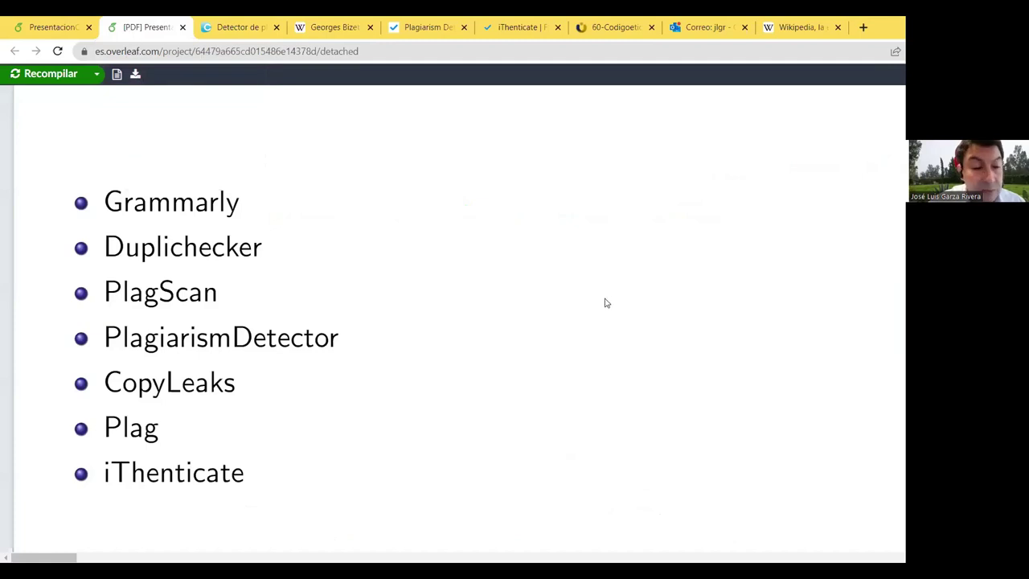
pyautogui.click(207, 299)
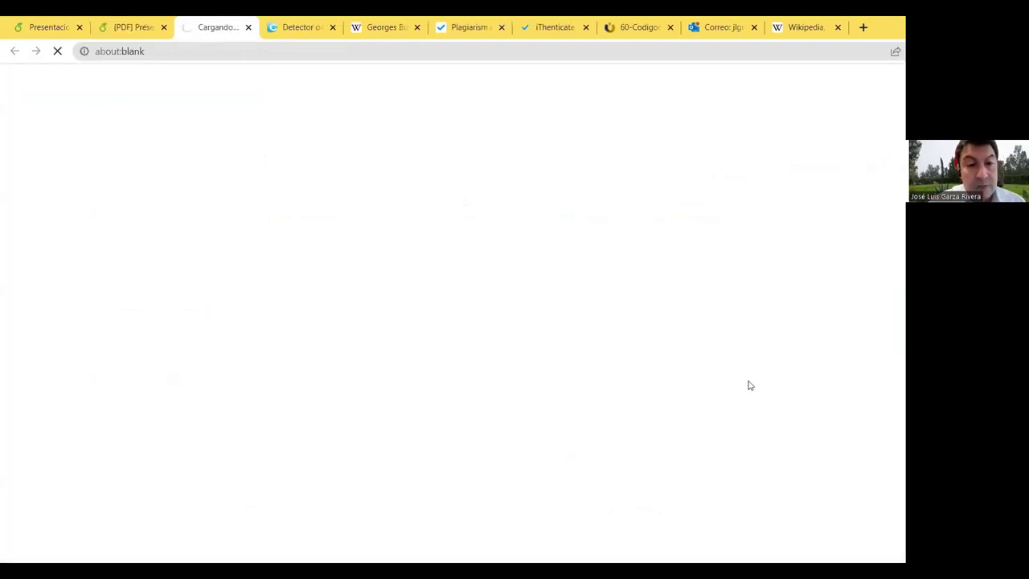
pyautogui.click(335, 30)
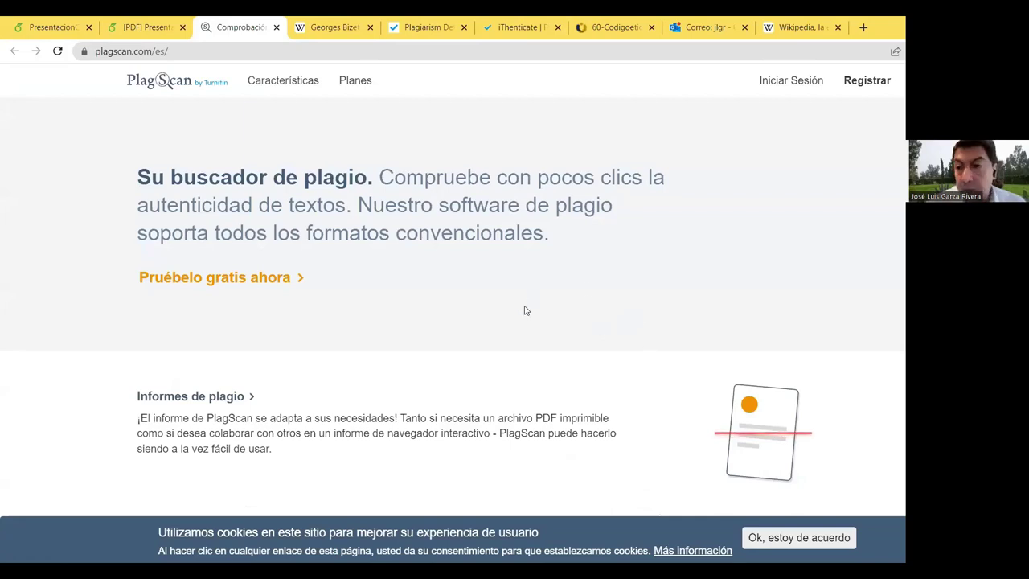
# Step: Look over the PlagScan homepage and go to its Iniciar Sesión login page
pyautogui.scroll(-3, 418, 314)
pyautogui.scroll(3, 367, 316)
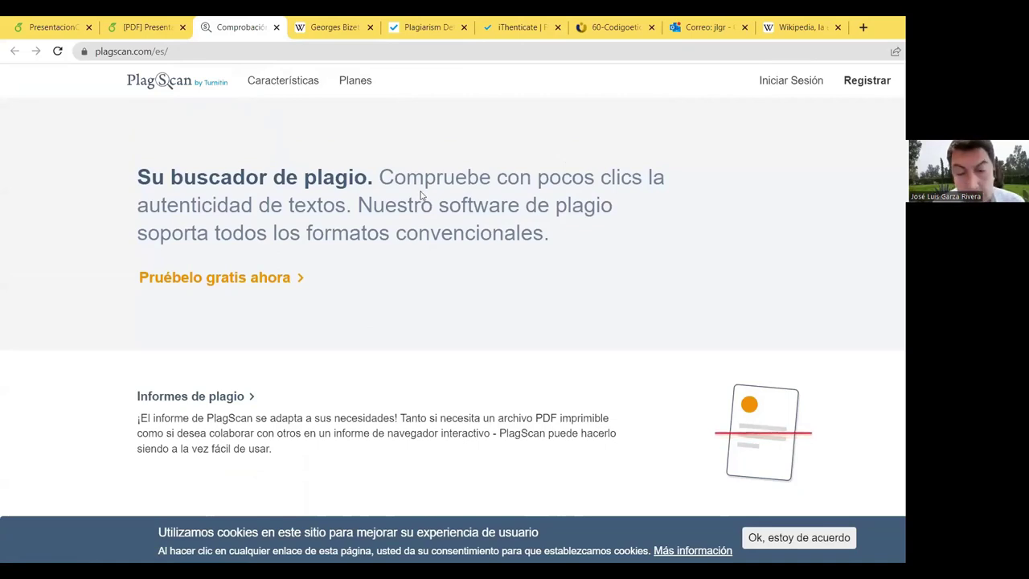
pyautogui.scroll(-3, 643, 386)
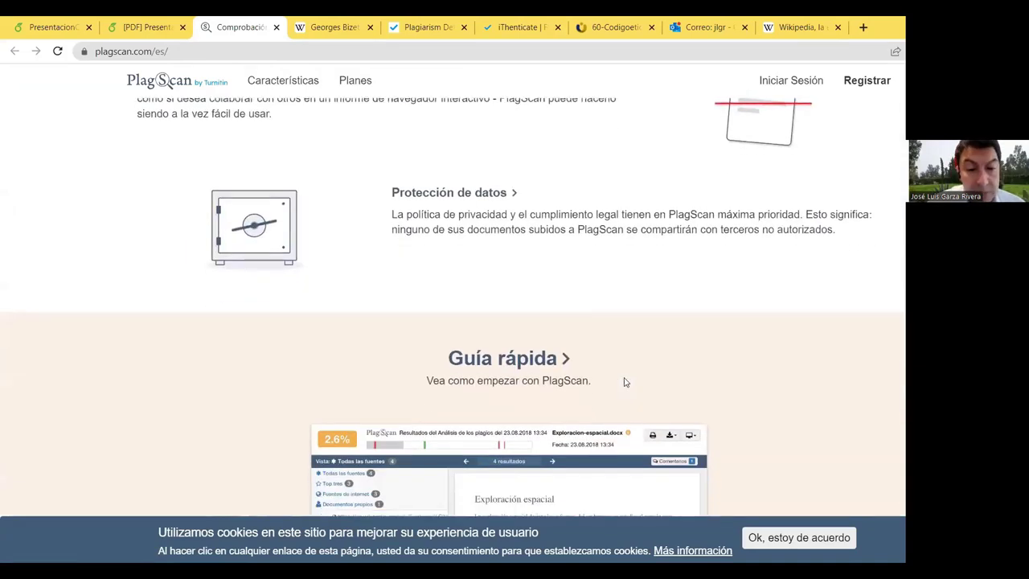
pyautogui.scroll(4, 700, 172)
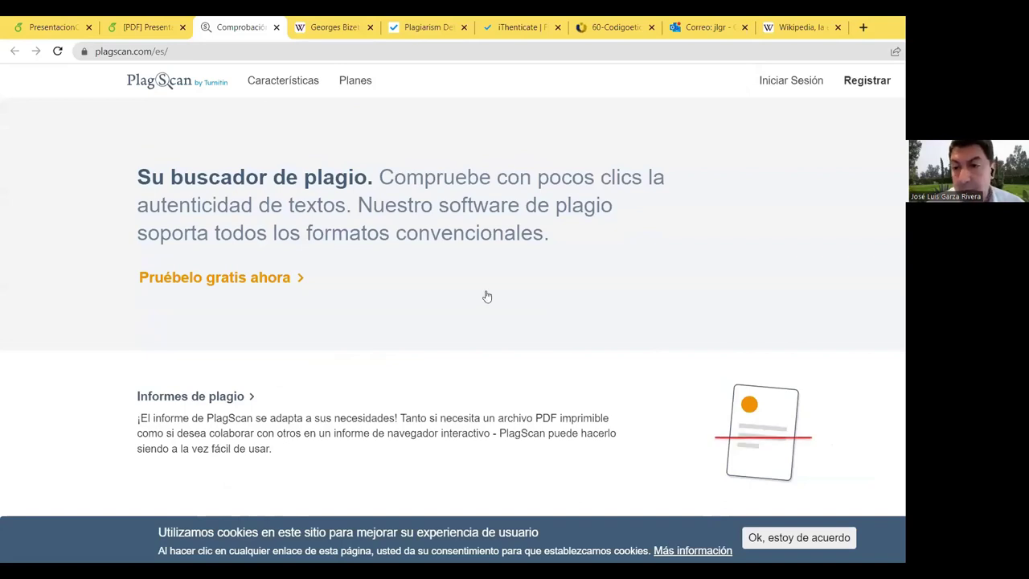
pyautogui.click(792, 78)
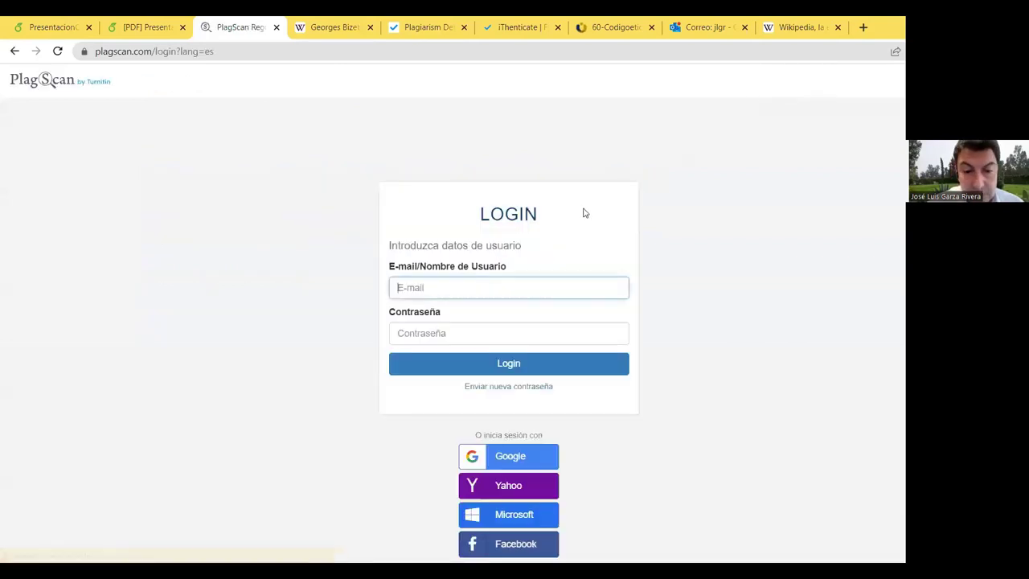
# Step: Sign in to PlagScan with a Google account
pyautogui.click(537, 461)
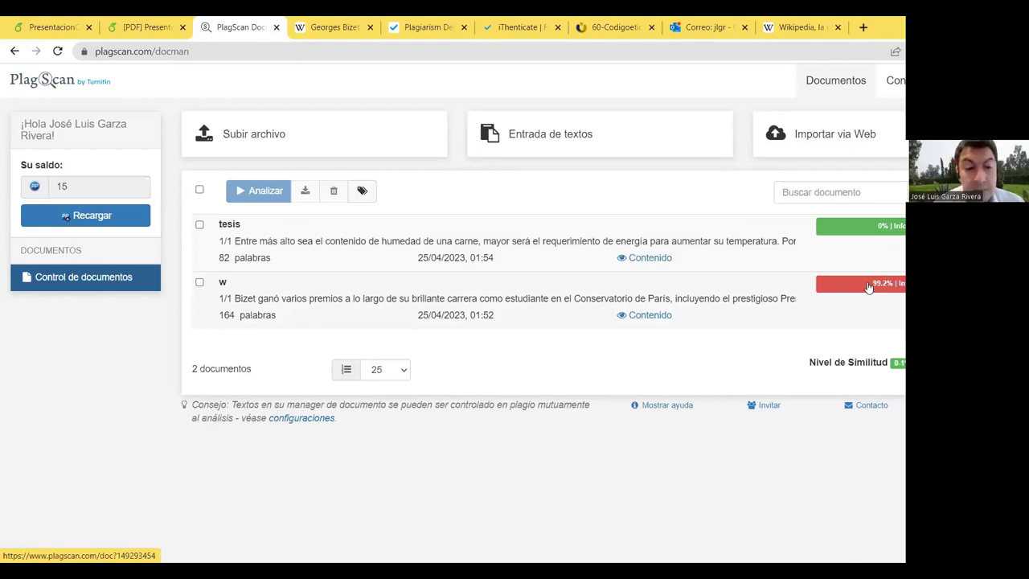
# Step: Open the tesis 0% report in its own tab, cancel Entrada de textos, and return to the slide
pyautogui.click(859, 235)
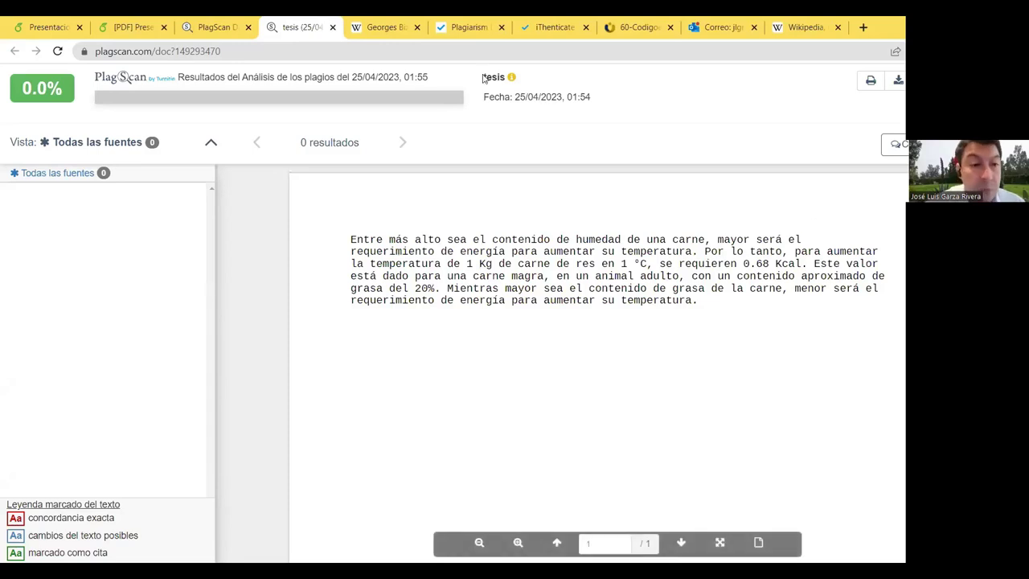
pyautogui.click(213, 29)
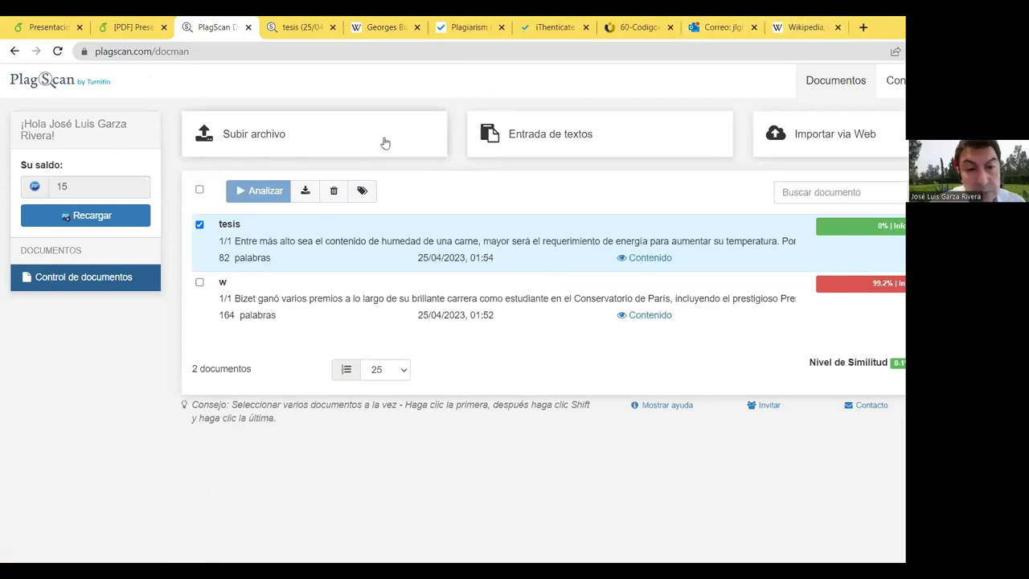
pyautogui.click(574, 142)
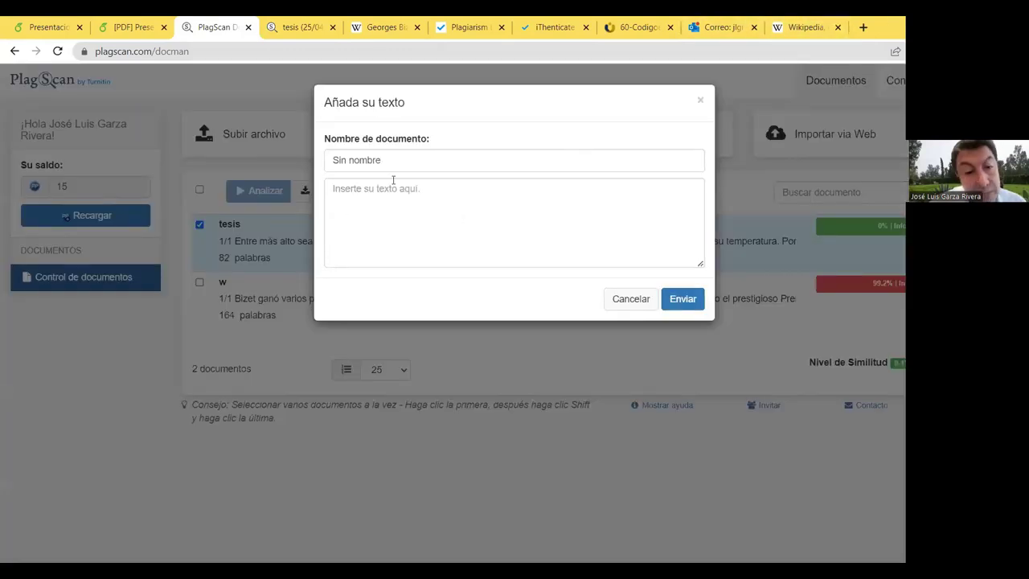
pyautogui.click(697, 101)
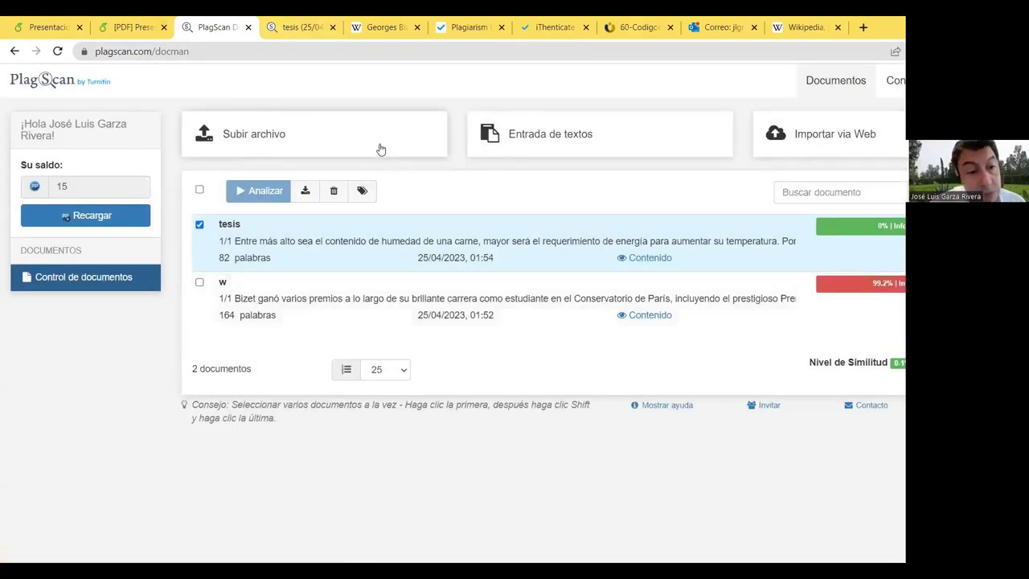
pyautogui.click(141, 32)
# Step: Open the PlagiarismDetector website from the slide's checker list
pyautogui.scroll(-2, 558, 386)
pyautogui.scroll(2, 322, 354)
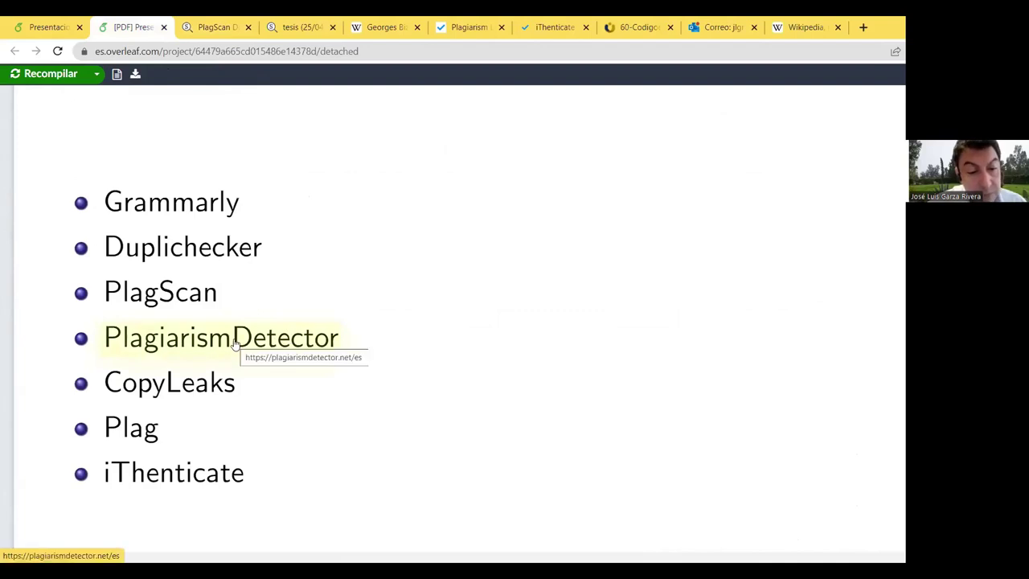
pyautogui.click(234, 344)
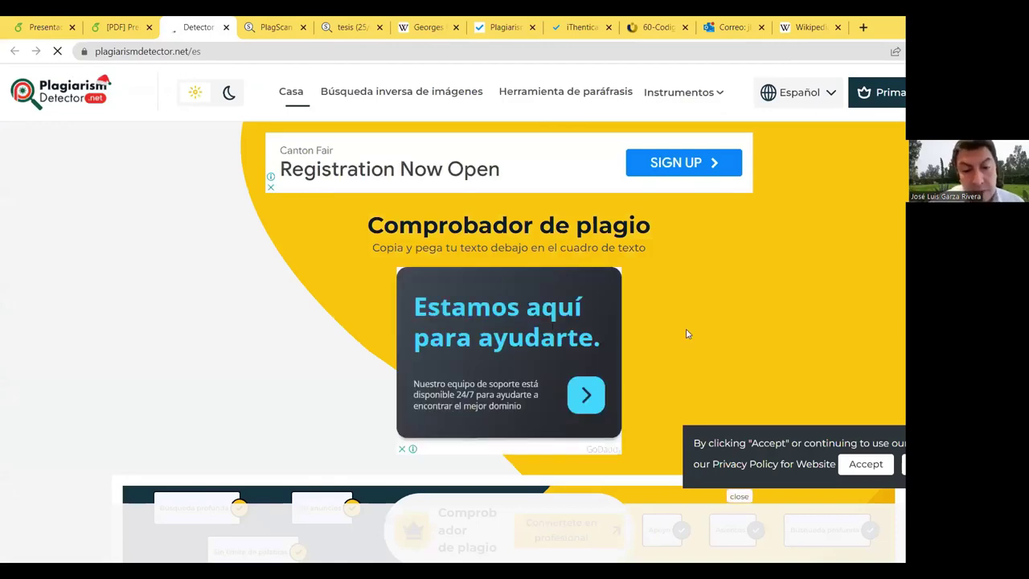
# Step: Paste the thesis paragraph into the text box and run Comprobar plagio
pyautogui.scroll(-7, 508, 388)
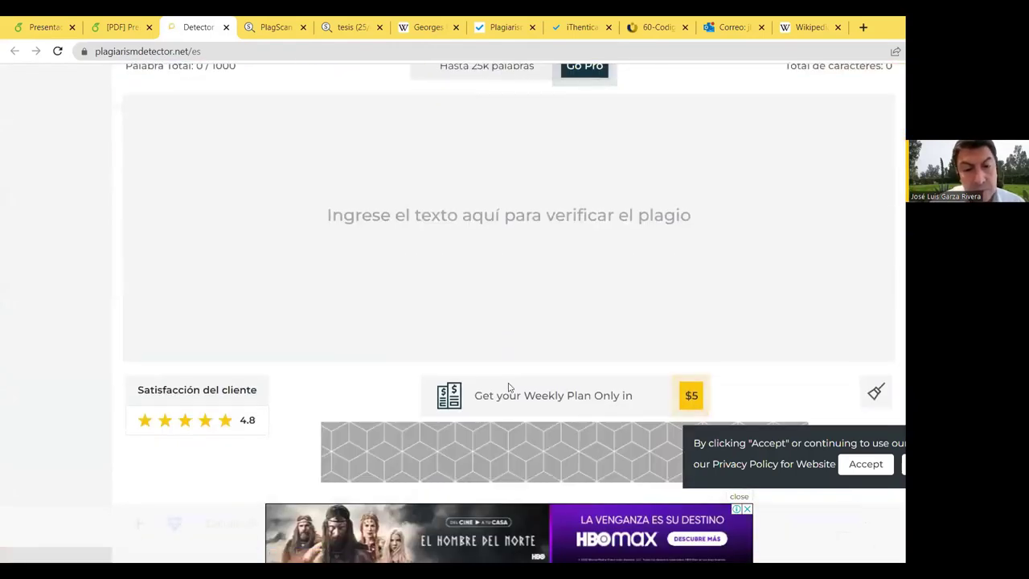
pyautogui.click(248, 152)
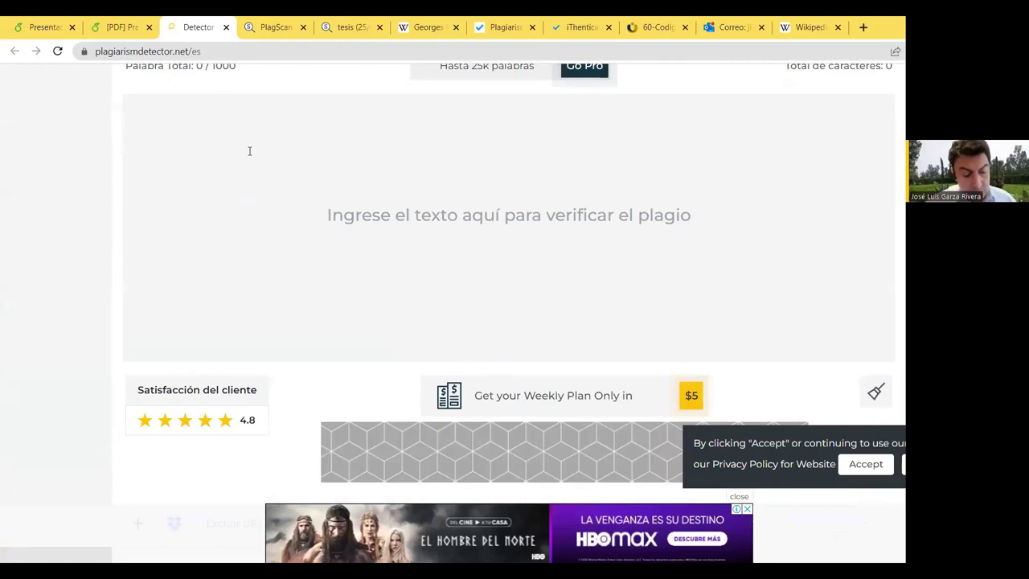
pyautogui.write('Entre más alto sea el contenido de humedad de una carne, mayor será el requerimiento de energía para aumentar su temperatura. Por lo tanto, para aumentar la temperatura de 1 Kg de carne de res en 1 °C, se requieren 0.68 Kcal. Este valor está dado para una carne magra, en un animal adulto, con un contenido aproximado de grasa del 20%. Mientras mayor sea el contenido de grasa de la carne, menor será el requerimiento de energía para aumentar su temperatura. (Restrepo Diego, 2001, pág. 130)')
pyautogui.scroll(-2, 523, 276)
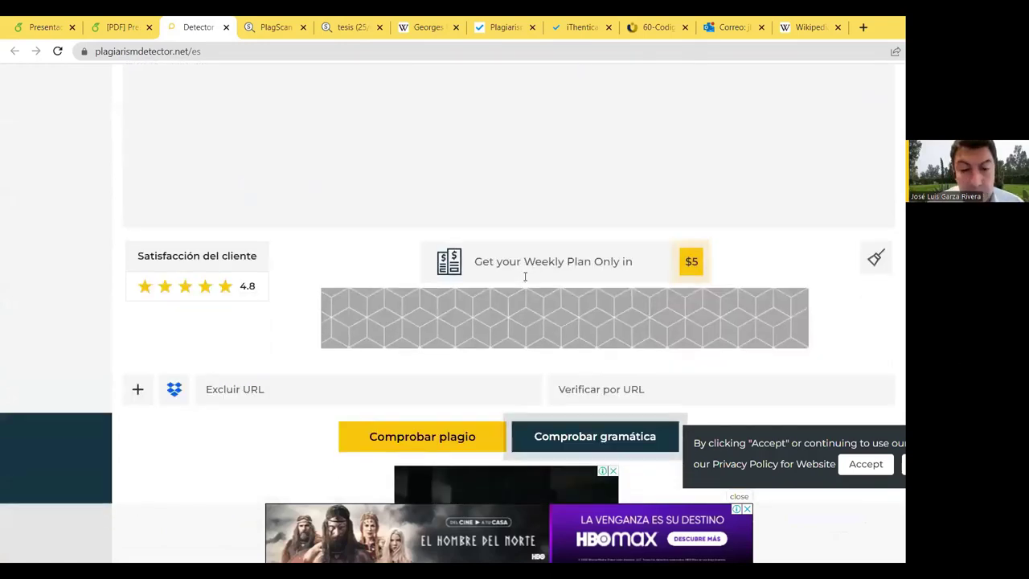
pyautogui.click(447, 440)
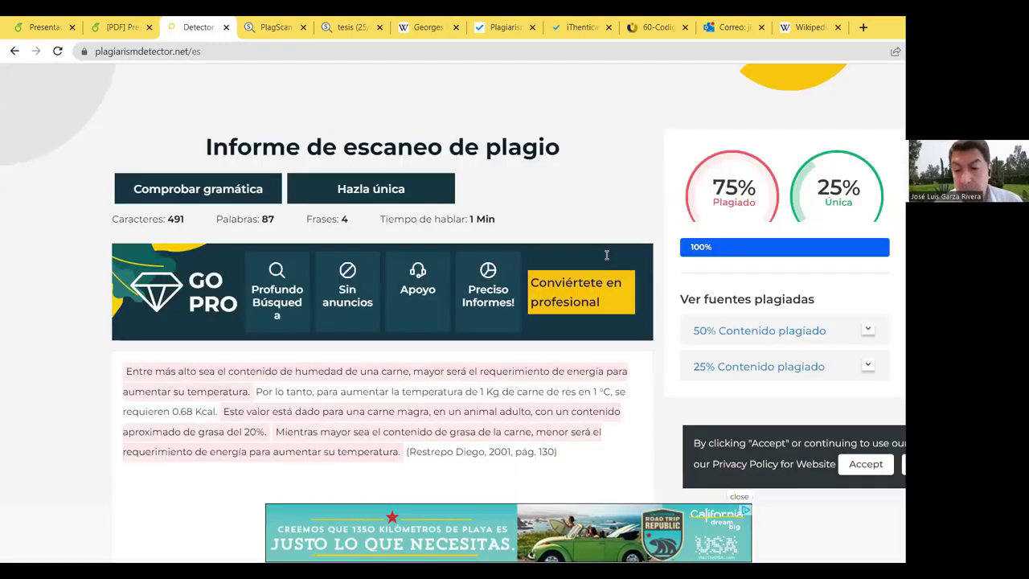
# Step: Expand the 50% plagiarised source in the report and dismiss the Grammarly popup
pyautogui.scroll(-2, 568, 310)
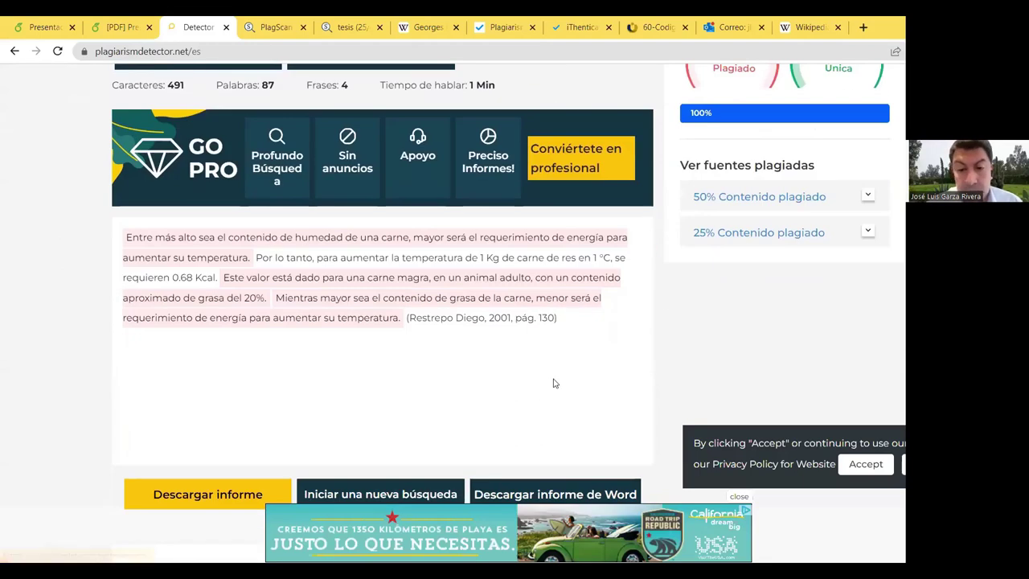
pyautogui.scroll(-2, 553, 383)
pyautogui.scroll(2, 586, 296)
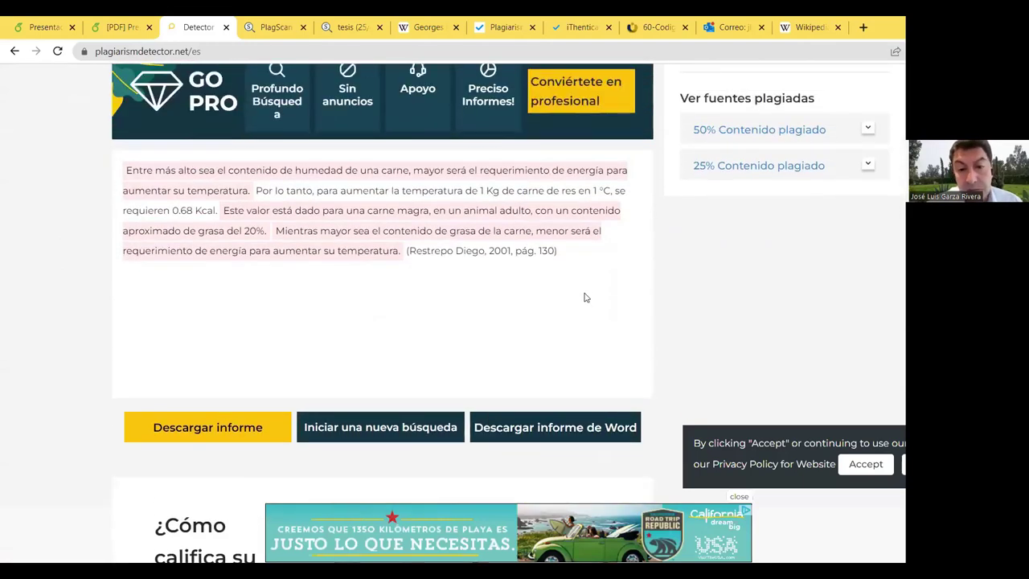
pyautogui.scroll(2, 584, 290)
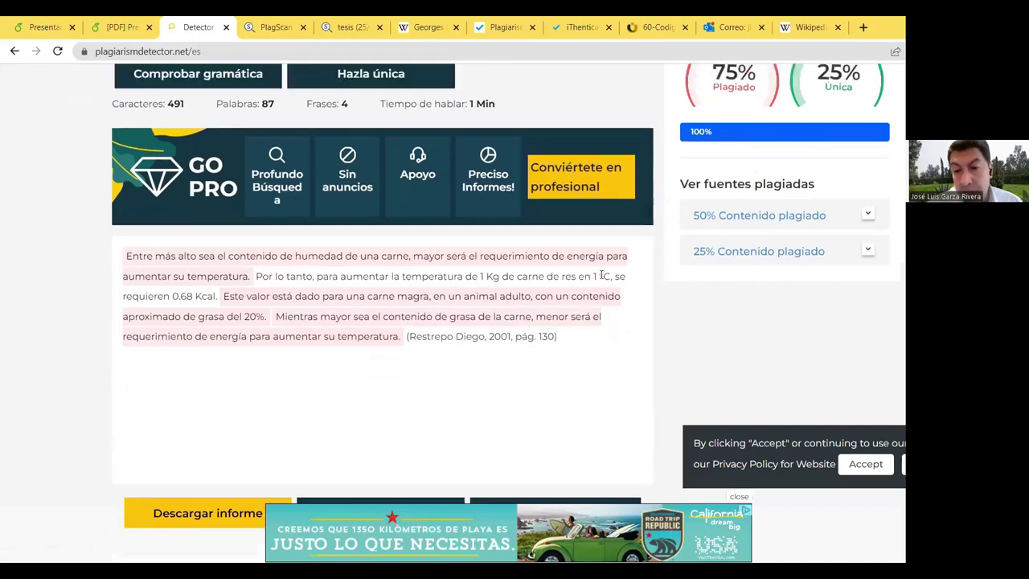
pyautogui.click(767, 333)
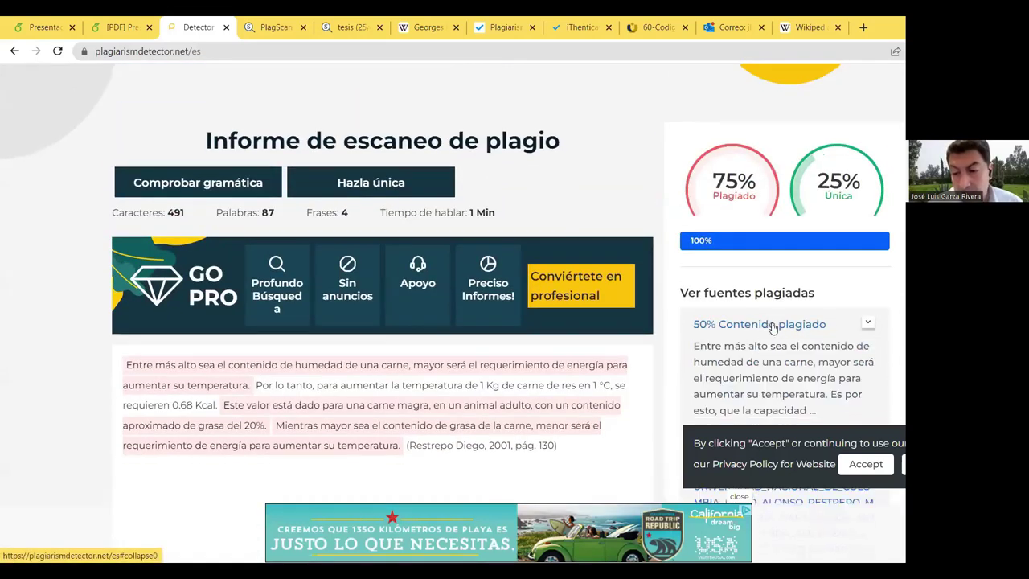
pyautogui.scroll(-2, 730, 230)
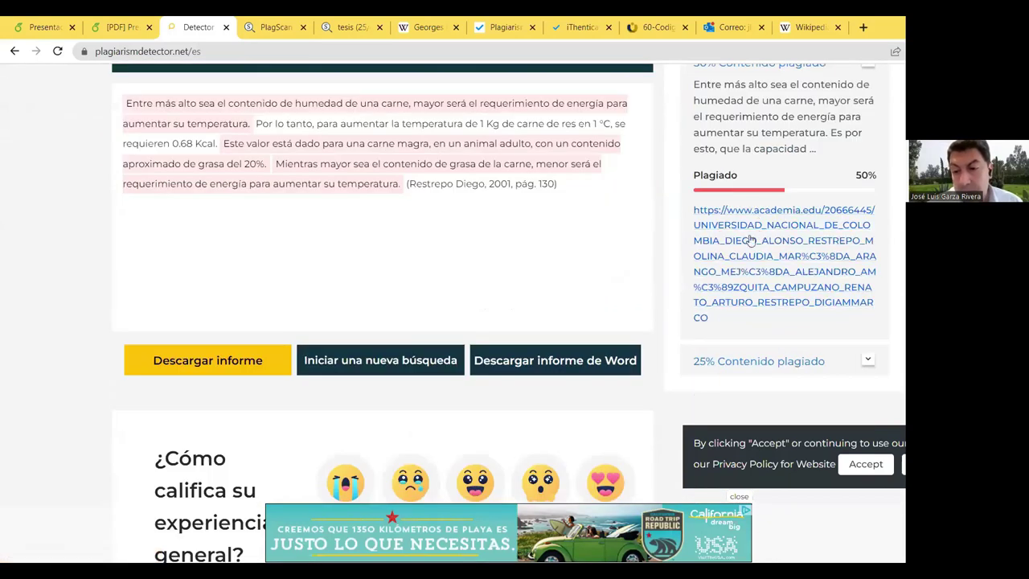
pyautogui.scroll(2, 749, 260)
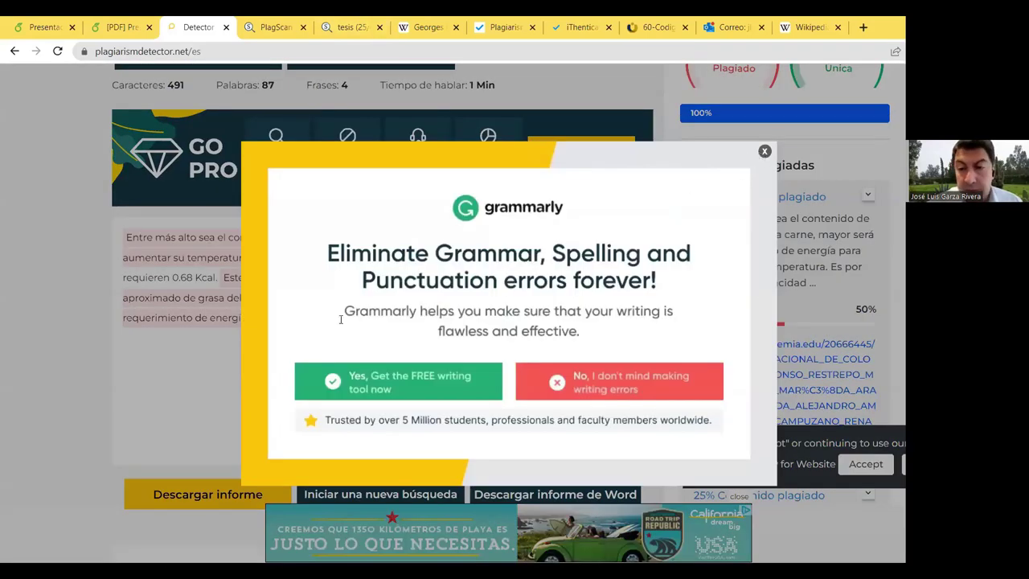
pyautogui.press('Escape')
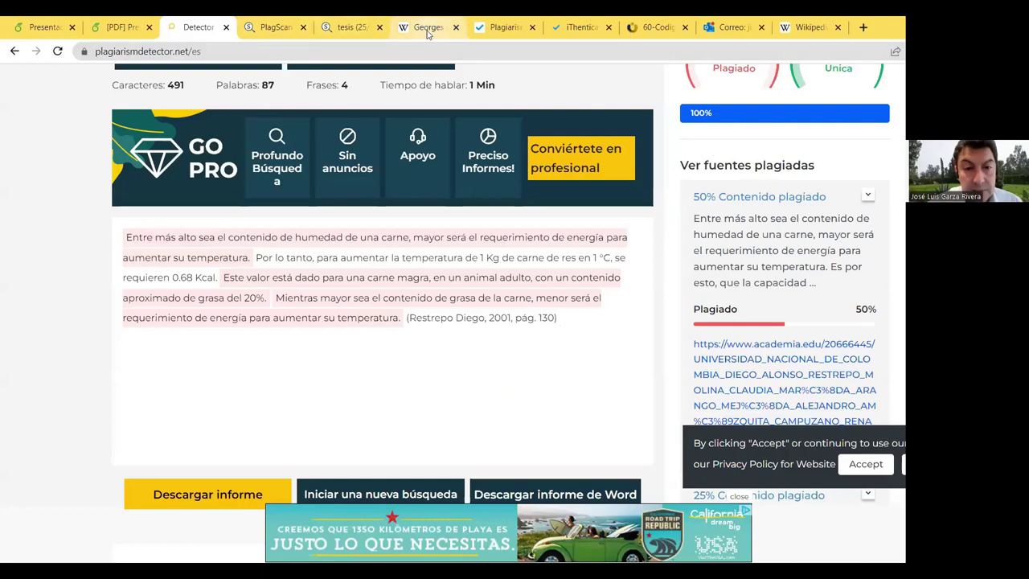
# Step: Copy the Georges Bizet paragraph from the Spanish Wikipedia front page
pyautogui.click(428, 29)
pyautogui.click(347, 28)
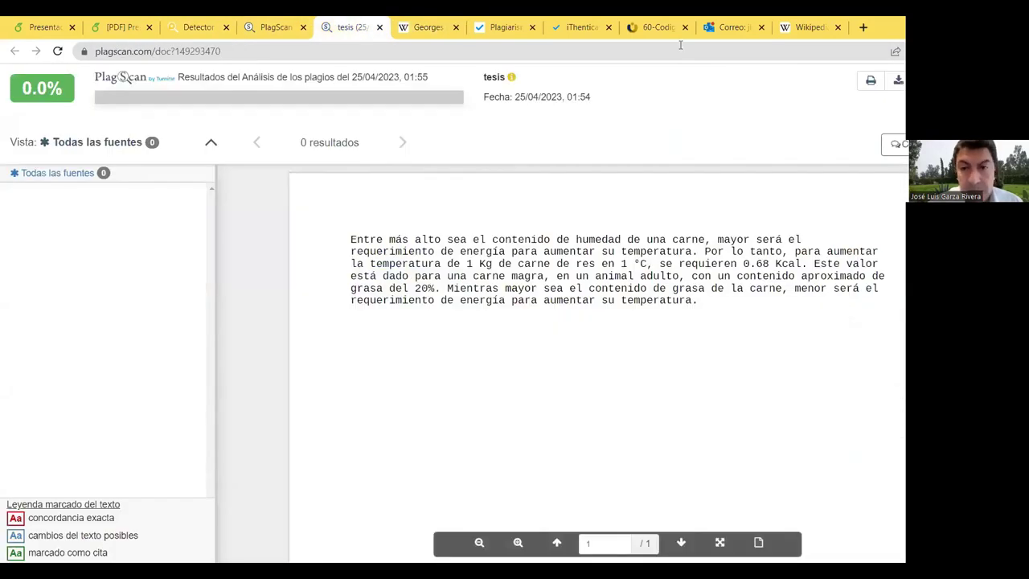
pyautogui.click(800, 27)
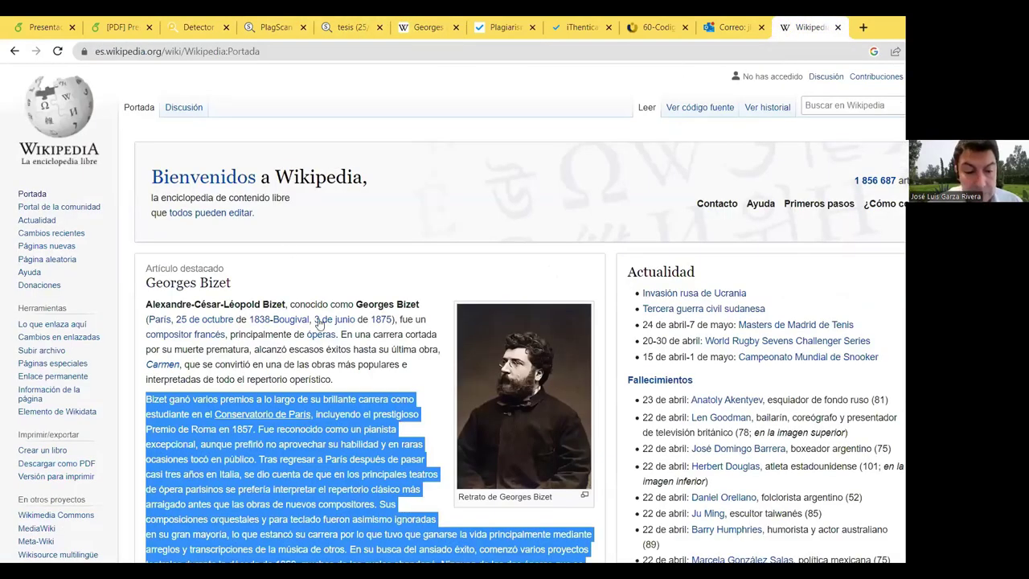
pyautogui.rightClick(352, 406)
pyautogui.click(378, 420)
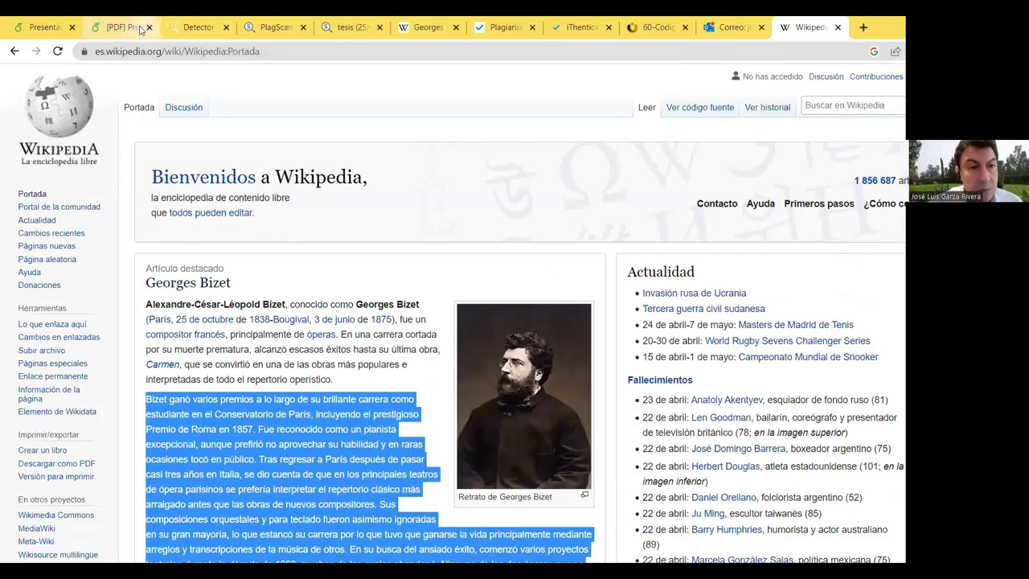
# Step: Return to the Plagiarism Detector page and scroll back to its text box
pyautogui.click(140, 29)
pyautogui.click(203, 30)
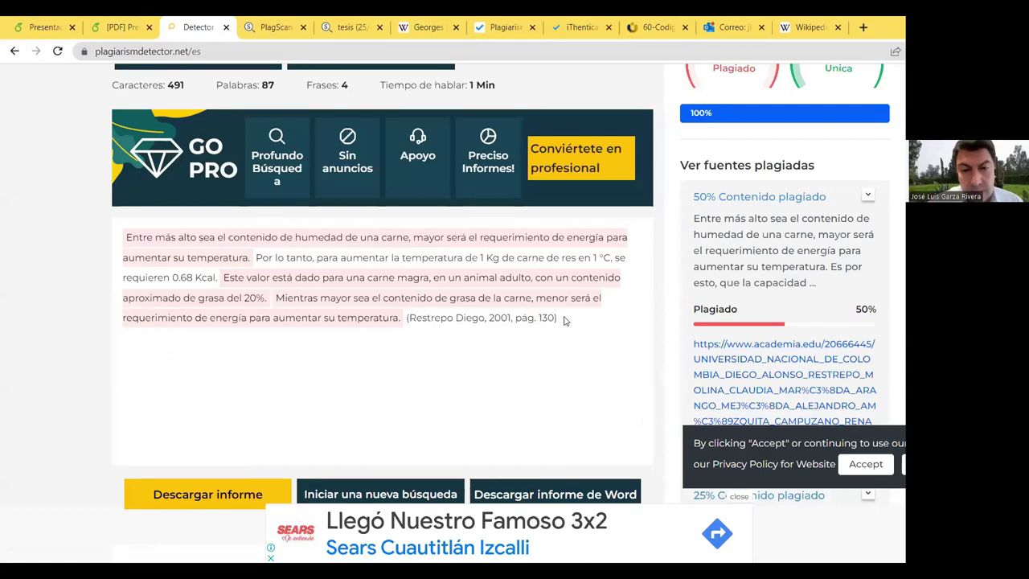
pyautogui.scroll(10, 563, 314)
pyautogui.scroll(-3, 563, 312)
pyautogui.scroll(10, 563, 311)
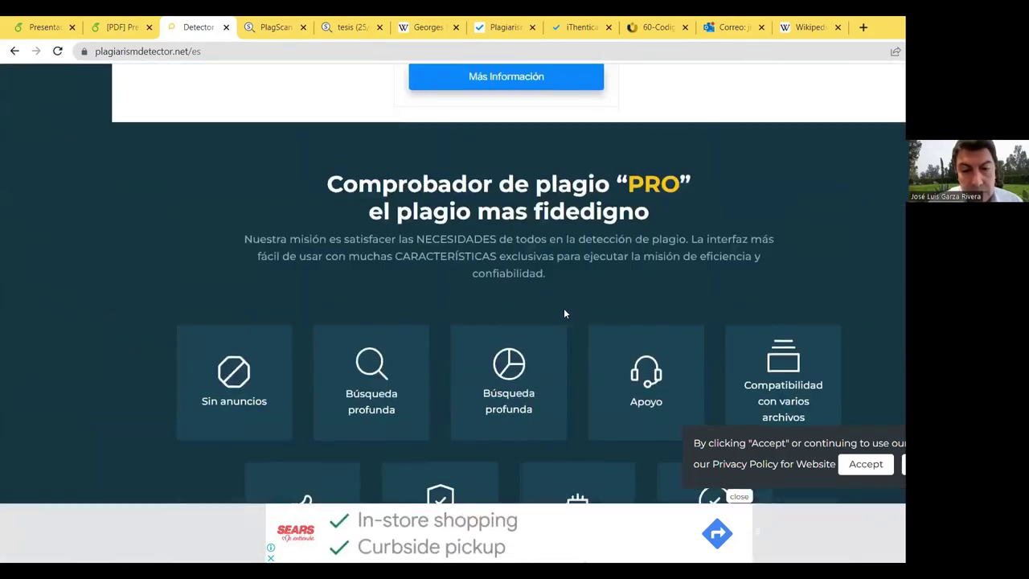
pyautogui.scroll(5, 563, 312)
# Step: Paste the Bizet paragraph over the old text and check it, getting 100% plagiarised
pyautogui.moveTo(434, 352); pyautogui.dragTo(133, 302)
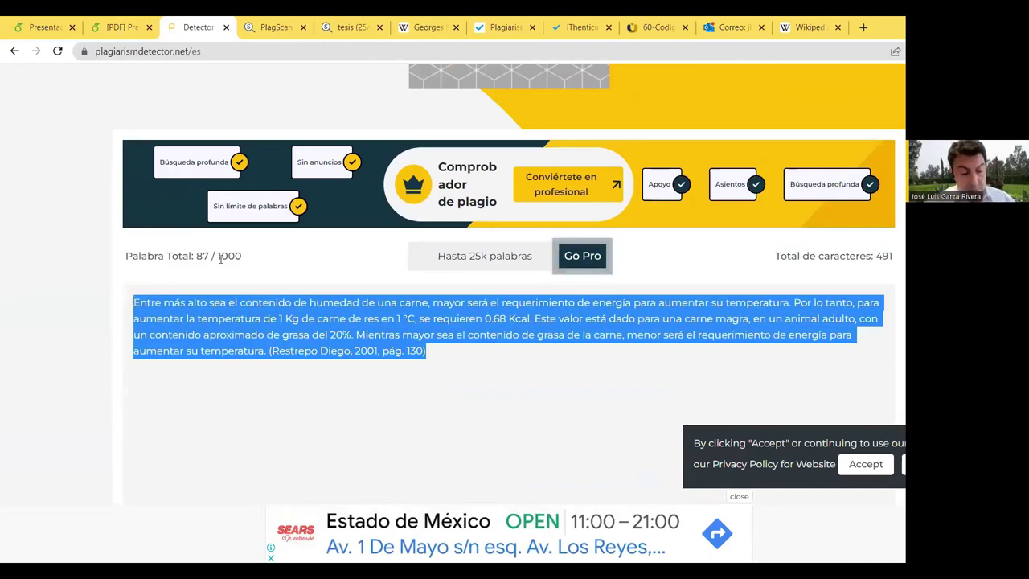
pyautogui.write('Bizet ganó varios premios a lo largo de su brillante carrera como estudiante en el Conservatorio de París, incluyendo el prestigioso Premio de Roma en 1857. Fue reconocido como un pianista excepcional, aunque prefirió no aprovechar su habilidad y en raras ocasiones tocó en público. Tras regresar a París después de pasar casi tres años en Italia, se dio cuenta de que en los principales teatros de ópera parisinos se prefería interpretar el repertorio clásico más arraigado antes que las obras de nuevos compositores. Sus composiciones orquestales y para teclado fueron asimismo ignoradas en su gran mayoría, lo que estancó su carrera por lo que tuvo que ganarse la vida principalmente mediante arreglos y transcripciones de la música de otros. En su busca del ansiado éxito, comenzó varios proyectos teatrales durante la década de 1860, muchos de los cuales abandonó. Ninguna de las dos óperas que se llegaron a escenificar —Los pescadores de perlas y La bella muchacha de Perth— tuvieron éxito de inmediato.')
pyautogui.scroll(-6, 451, 318)
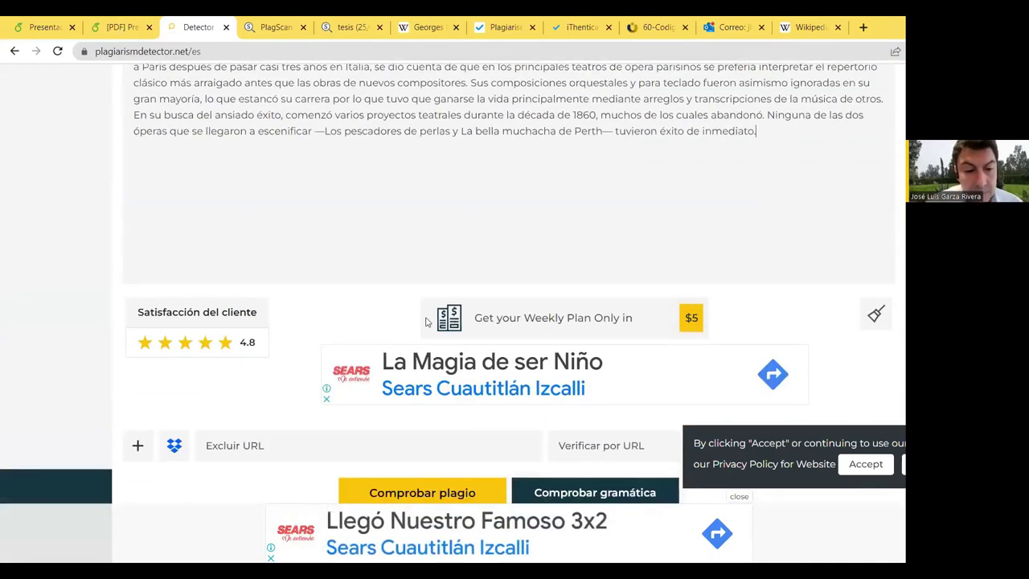
pyautogui.click(553, 296)
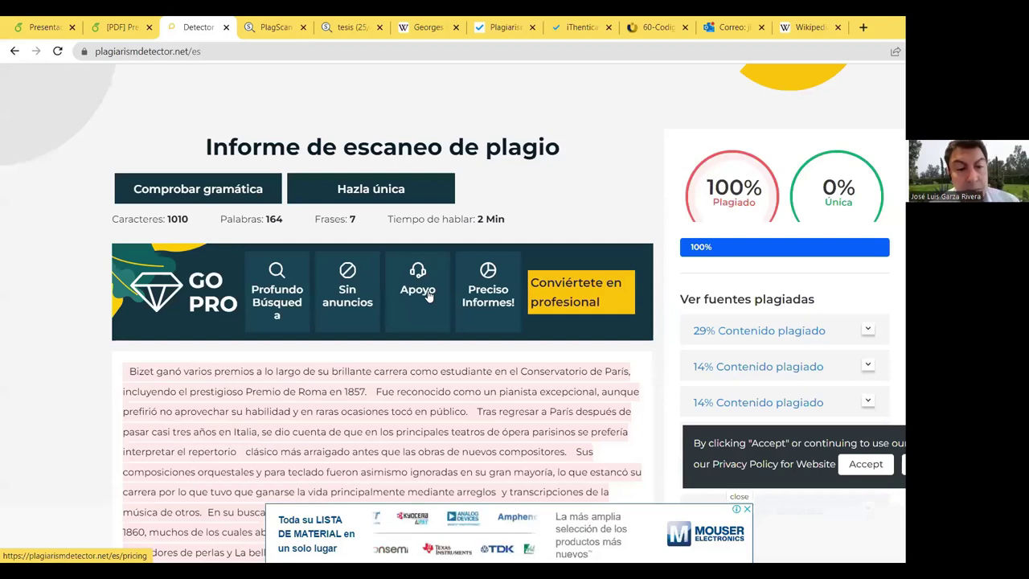
# Step: Expand the 29% matched source and each of the 14% matched sources to view their details
pyautogui.scroll(-3, 434, 321)
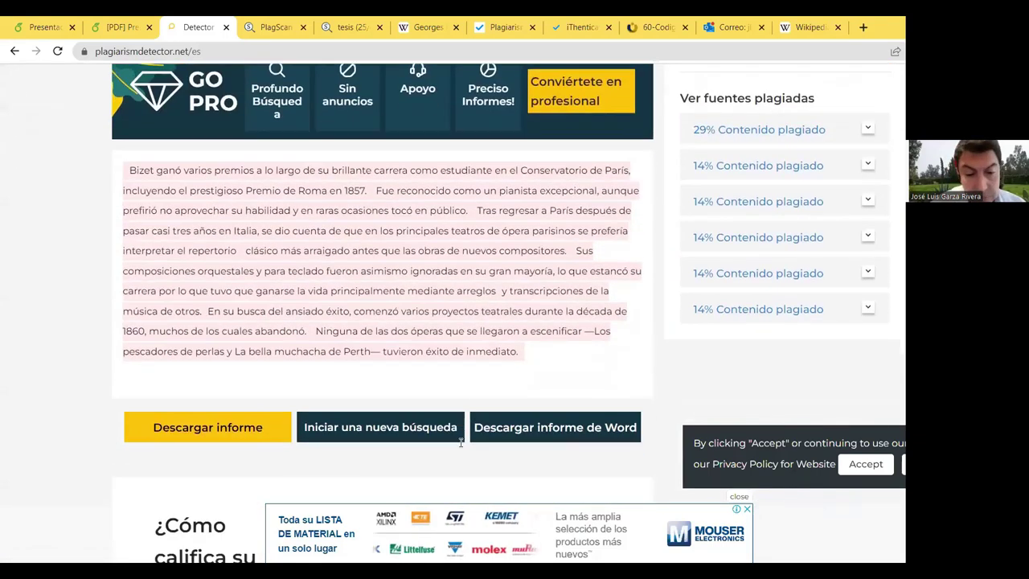
pyautogui.scroll(1, 459, 443)
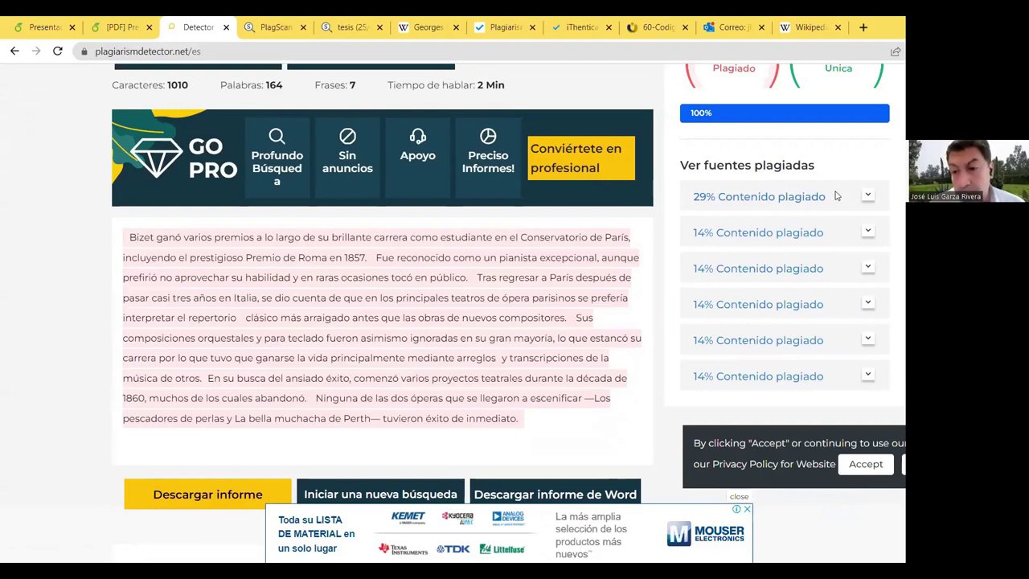
pyautogui.click(868, 196)
pyautogui.scroll(-2, 863, 268)
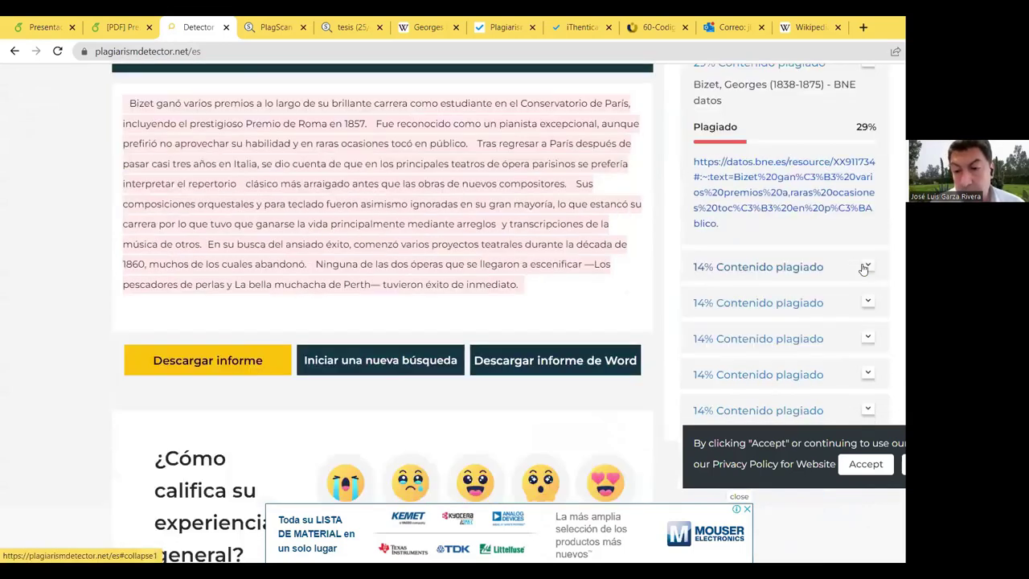
pyautogui.click(863, 269)
pyautogui.scroll(1, 863, 265)
pyautogui.scroll(-2, 862, 263)
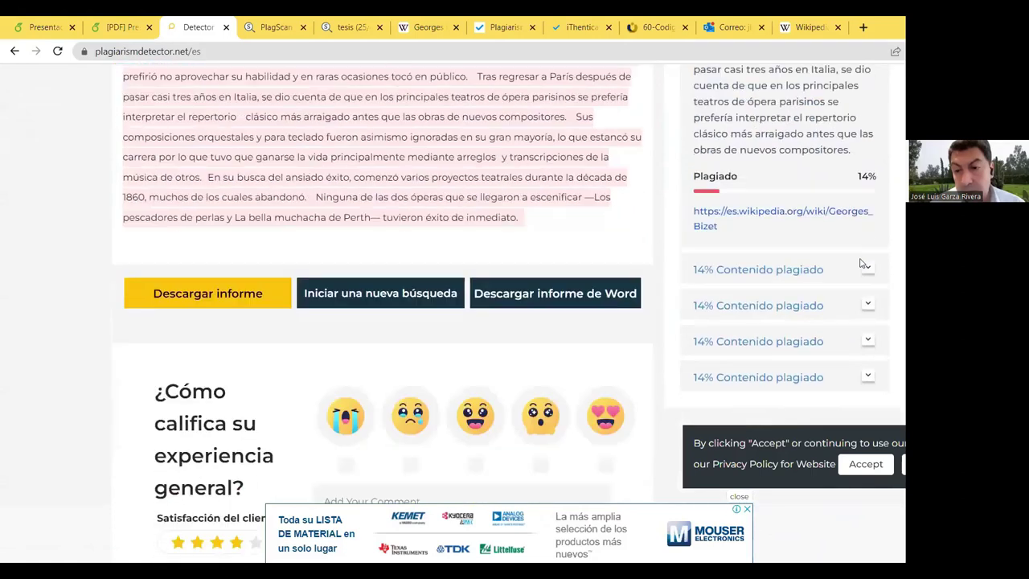
pyautogui.click(864, 265)
pyautogui.scroll(-2, 864, 265)
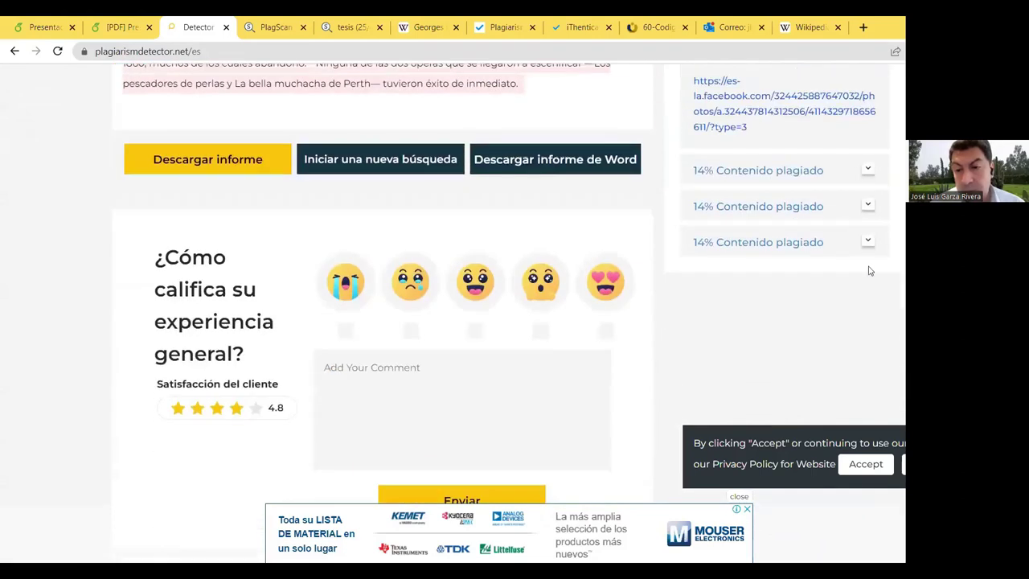
pyautogui.click(866, 172)
pyautogui.click(868, 196)
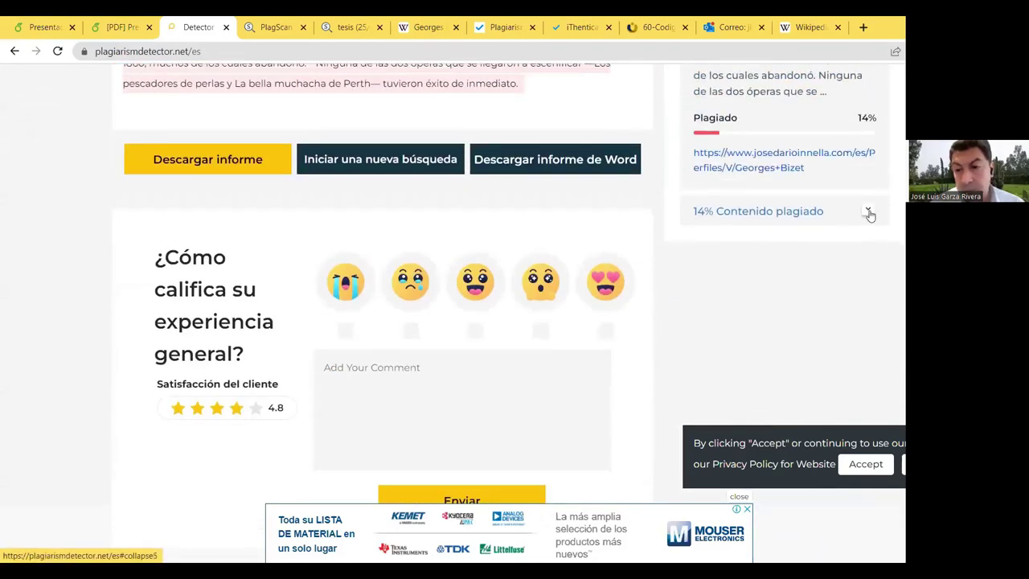
pyautogui.click(868, 212)
pyautogui.scroll(5, 804, 205)
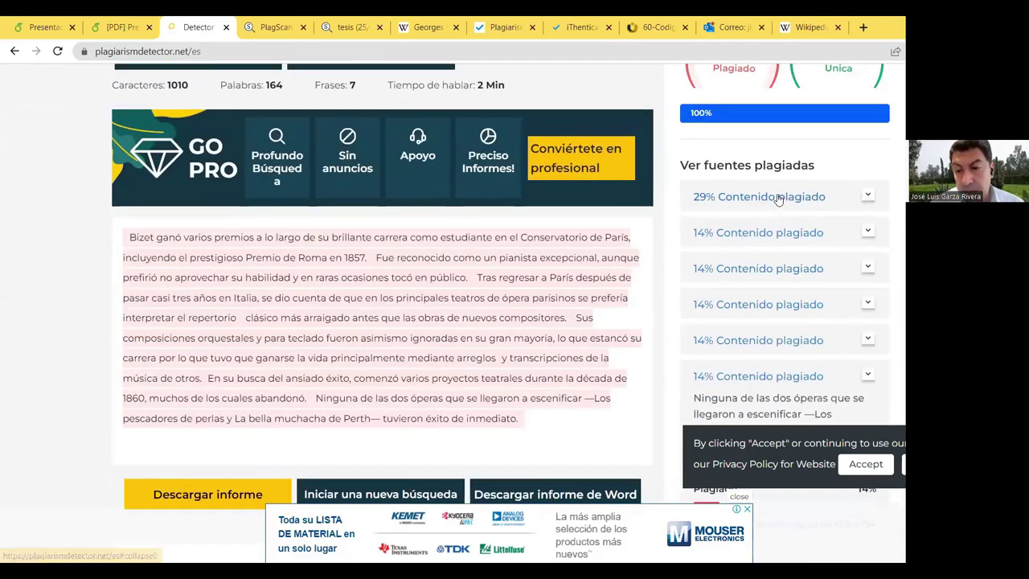
pyautogui.click(778, 199)
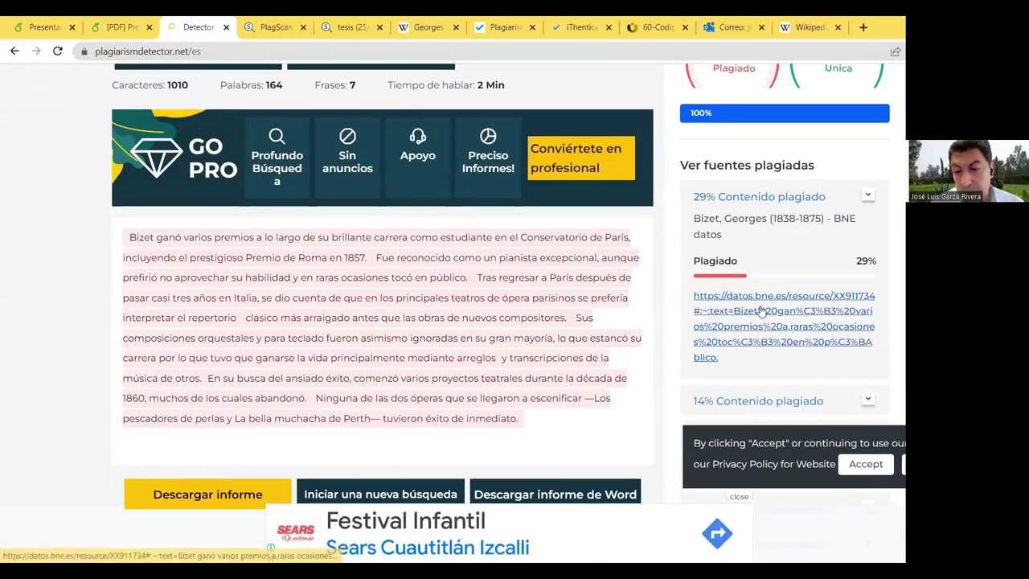
# Step: Open and close the datos.bne.es, Georges Bizet Wikipedia, and Facebook matched sources
pyautogui.click(761, 311)
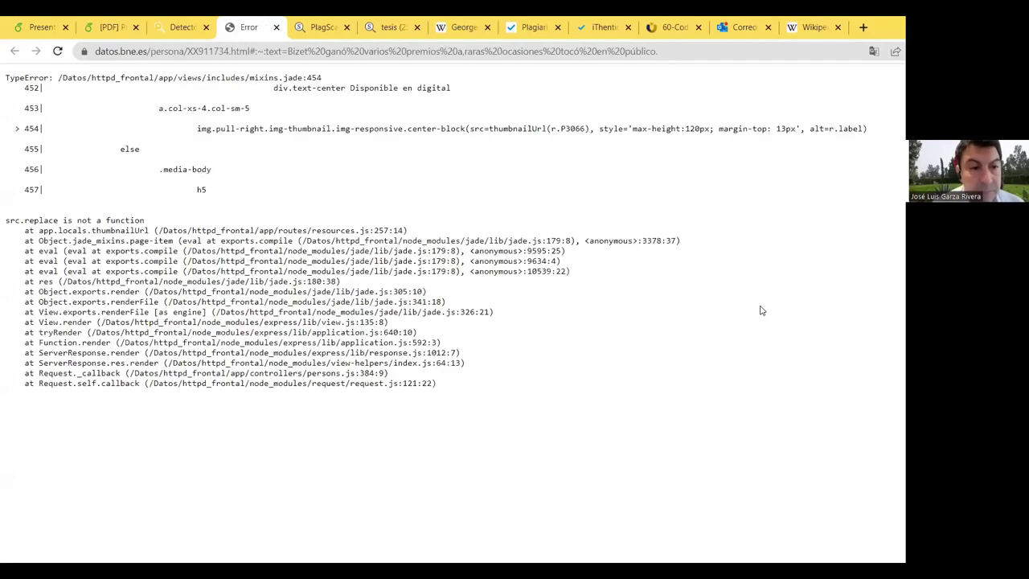
pyautogui.click(275, 28)
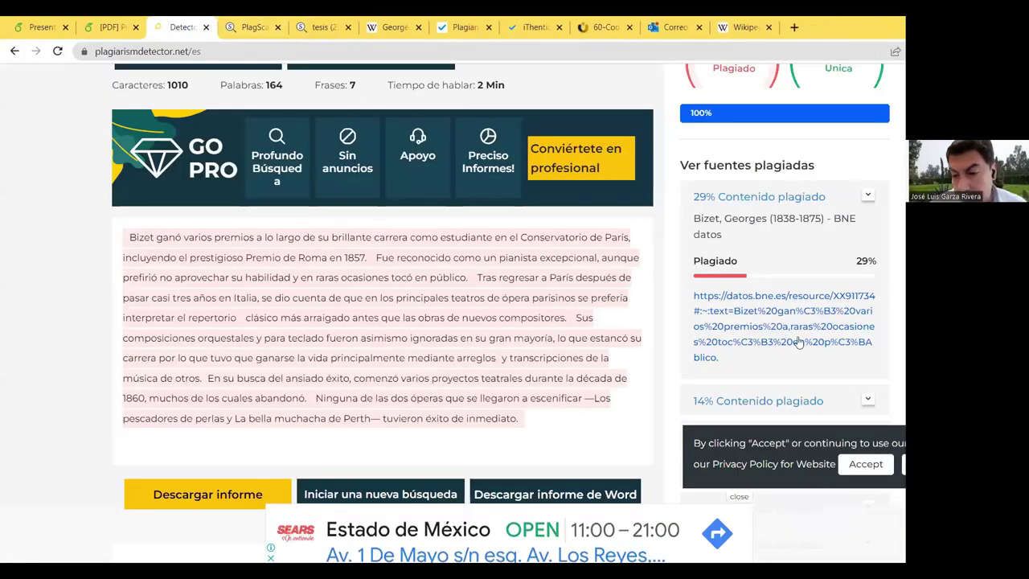
pyautogui.scroll(-2, 741, 205)
pyautogui.click(741, 205)
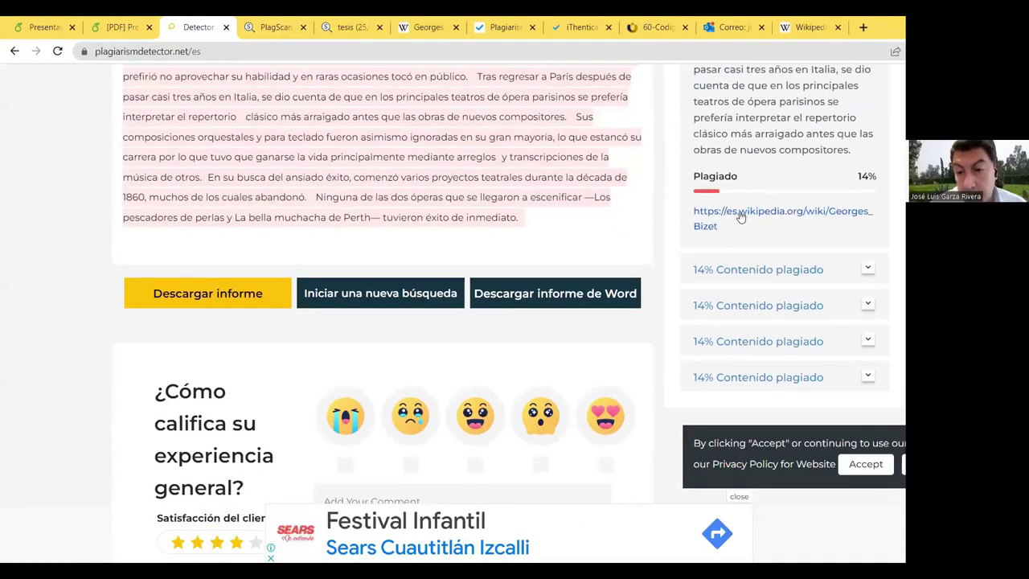
pyautogui.click(741, 218)
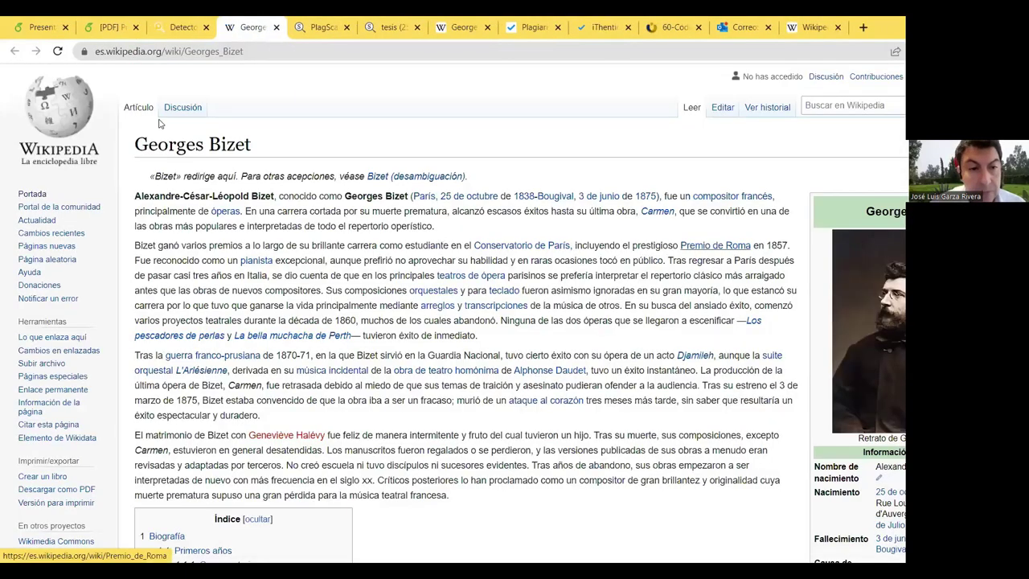
pyautogui.click(276, 28)
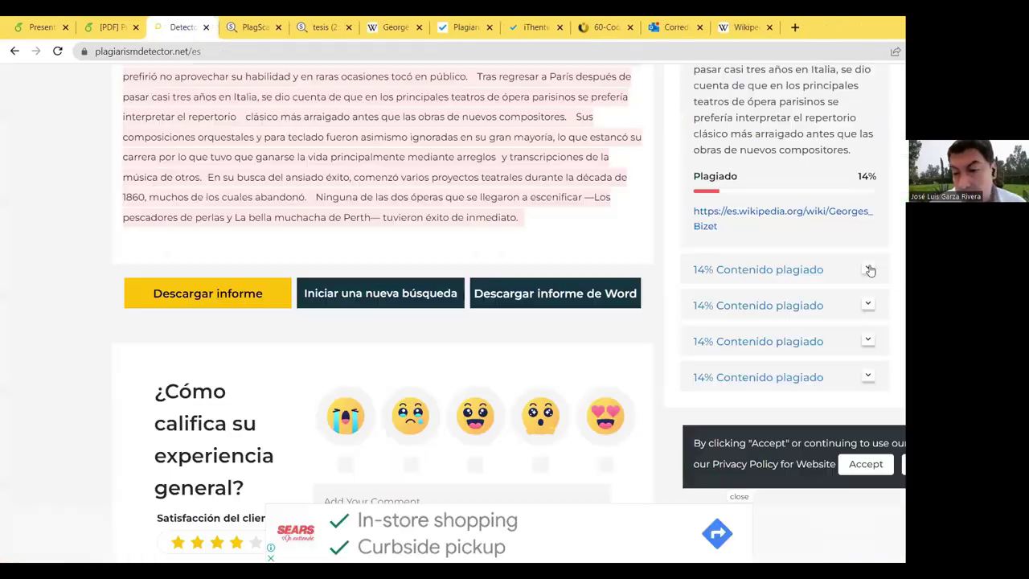
pyautogui.click(748, 269)
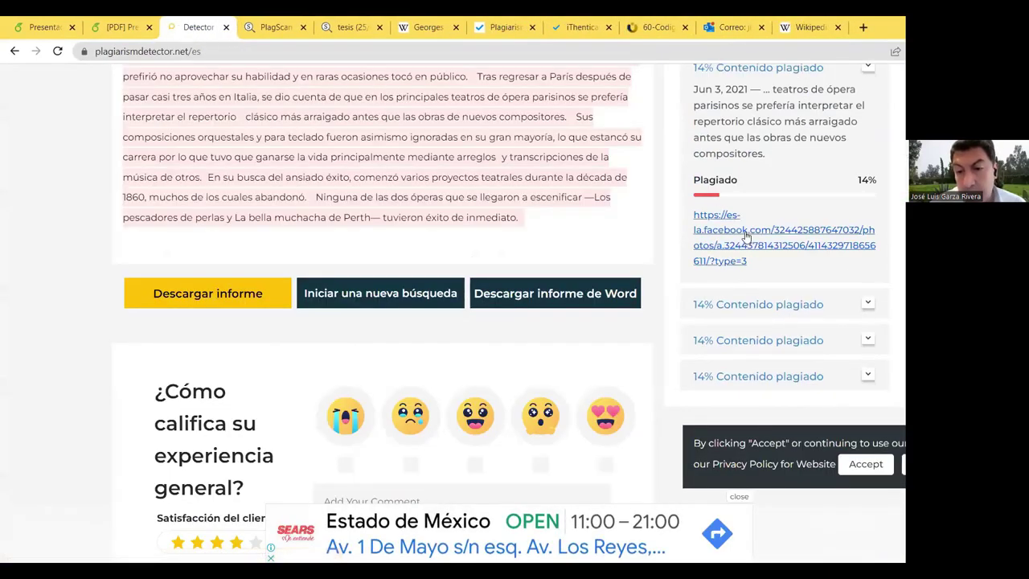
pyautogui.click(747, 233)
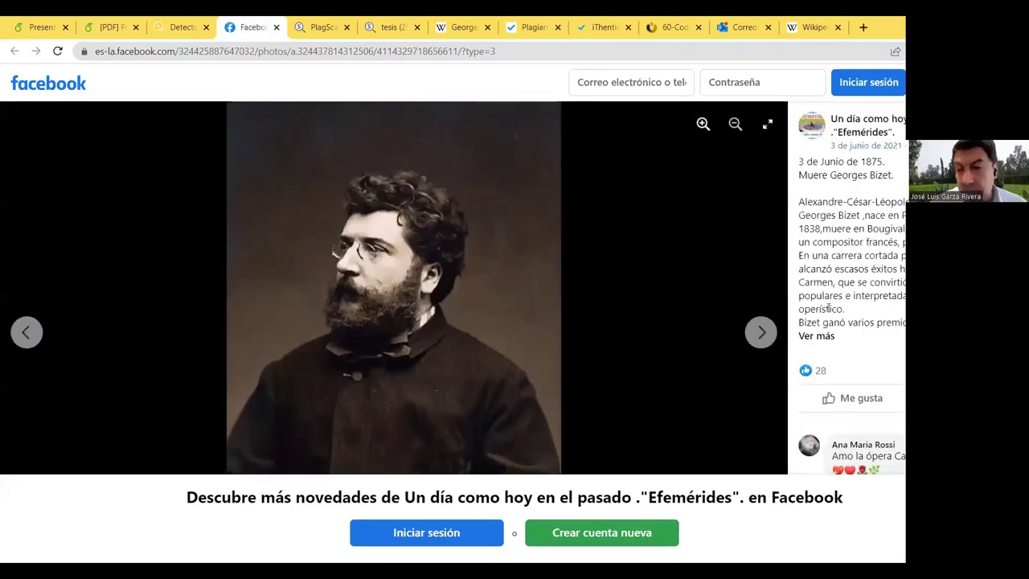
pyautogui.click(275, 29)
# Step: Go back to the top of the report and the presentation's plagiarism-tool list
pyautogui.scroll(5, 397, 232)
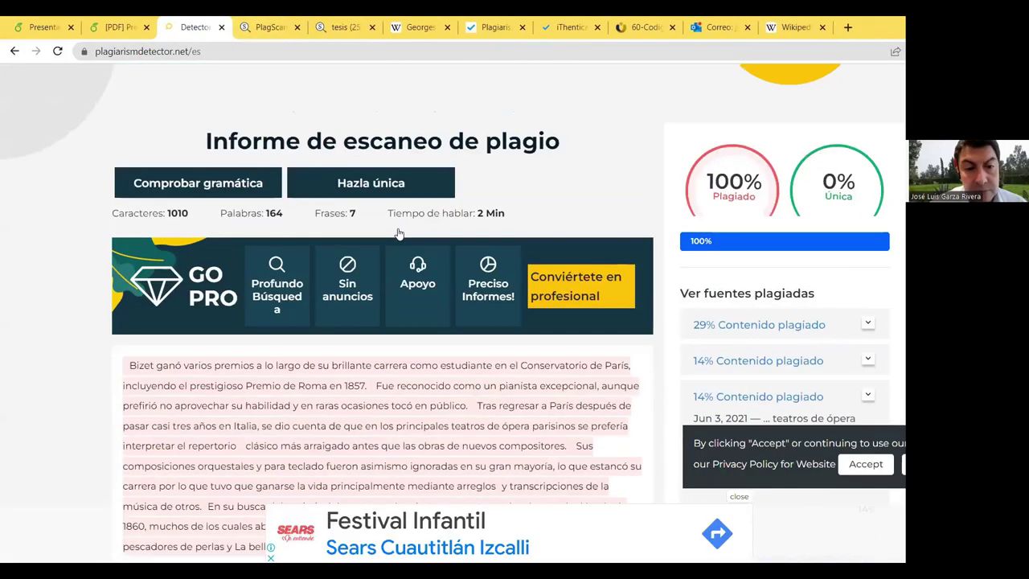
pyautogui.scroll(15, 397, 232)
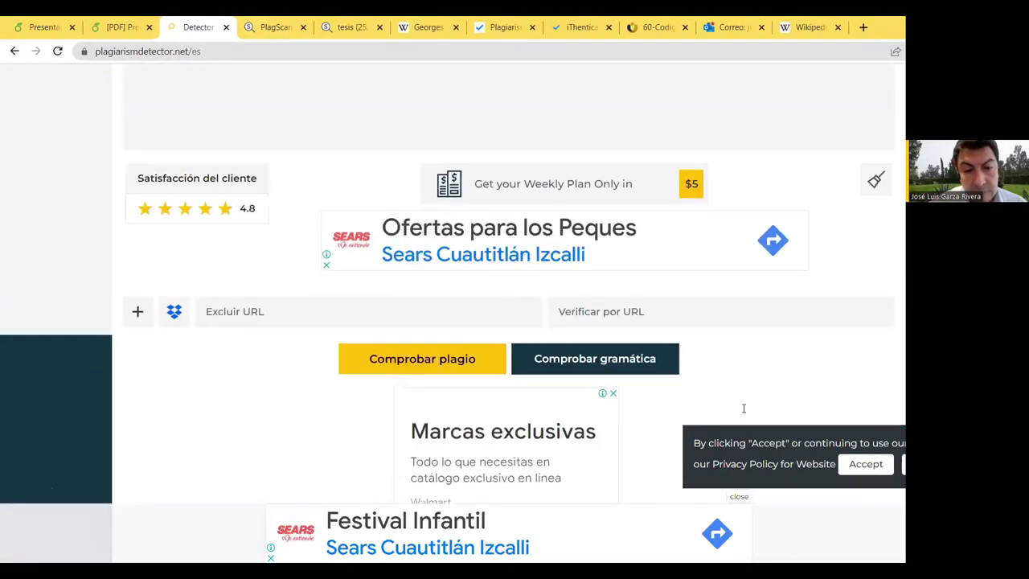
pyautogui.scroll(10, 402, 225)
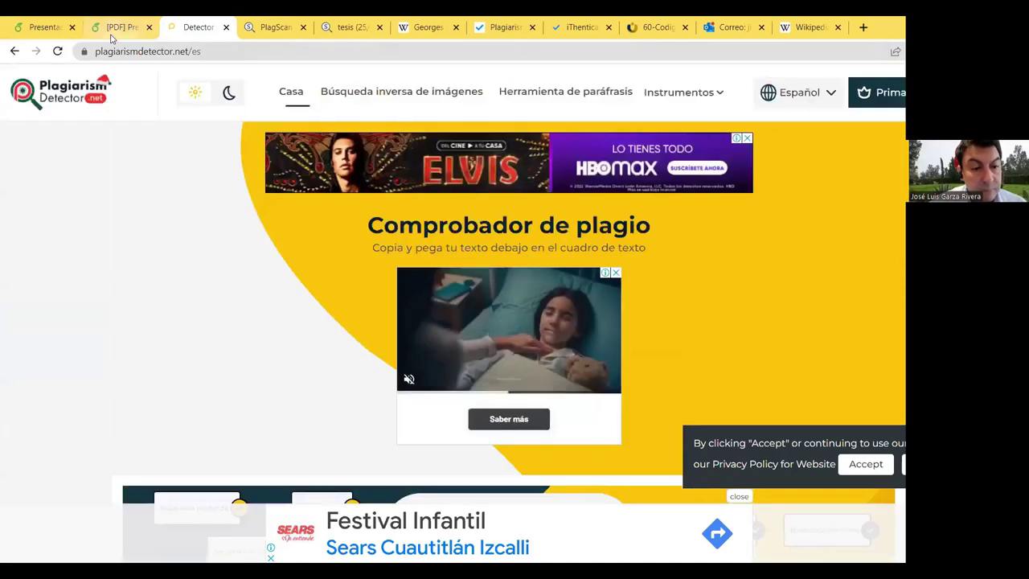
pyautogui.click(112, 28)
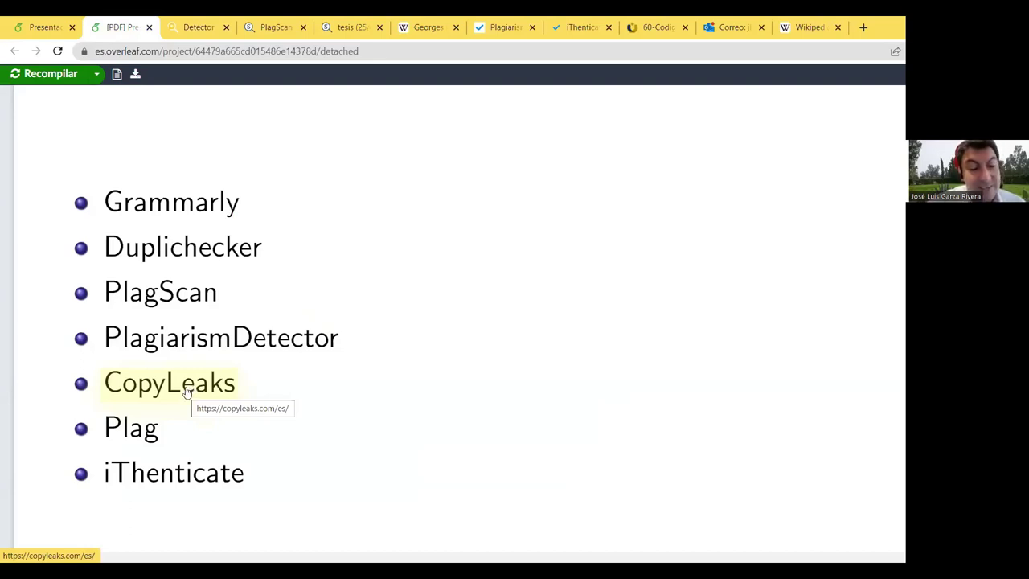
# Step: Open copyleaks.com from the slide, browse its homepage, and follow the get-started link
pyautogui.click(187, 392)
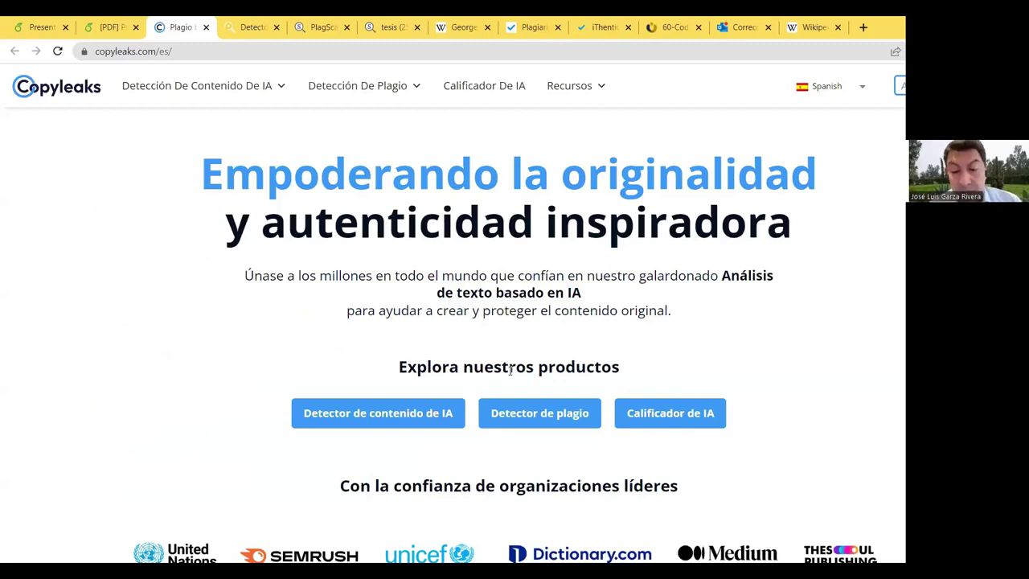
pyautogui.scroll(-10, 632, 278)
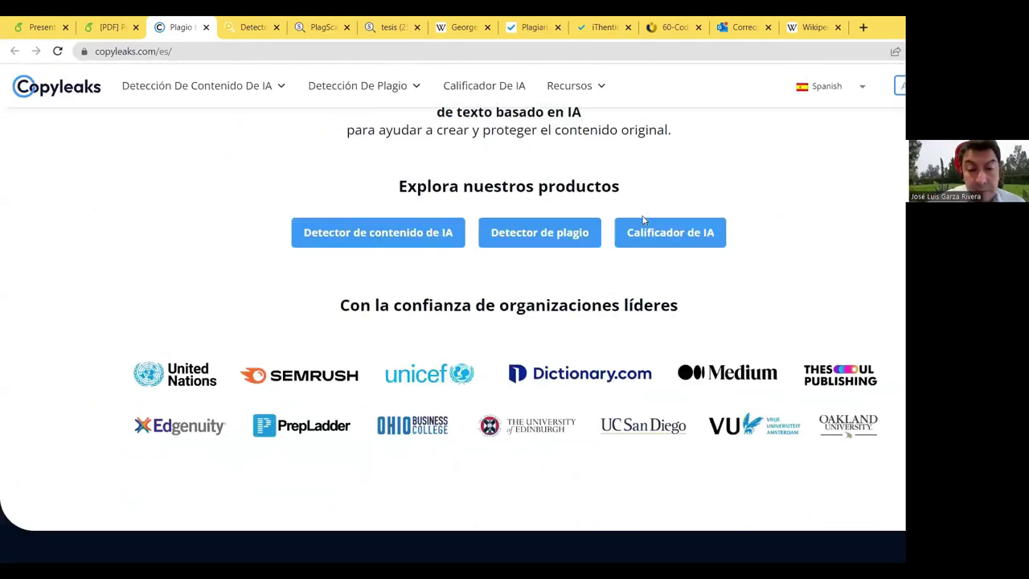
pyautogui.scroll(10, 633, 278)
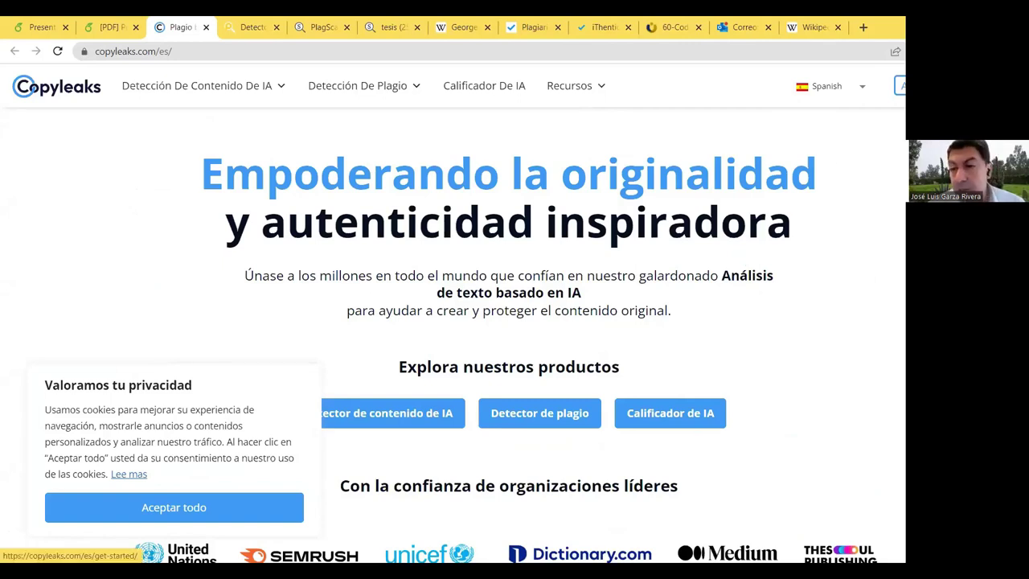
pyautogui.click(898, 85)
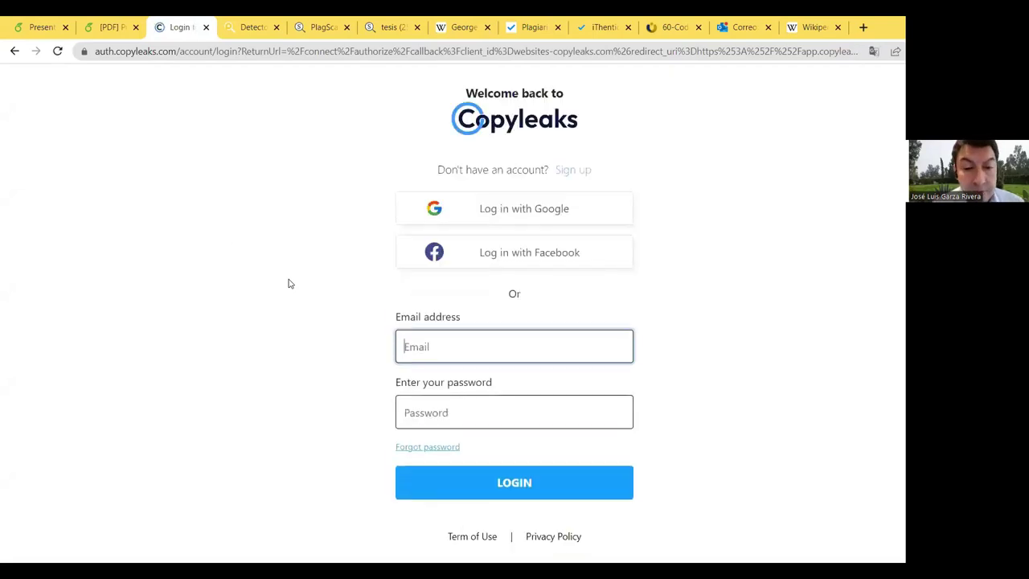
# Step: Sign in to Copyleaks with Google, accept cookies, and start a new Texto libre scan
pyautogui.click(469, 214)
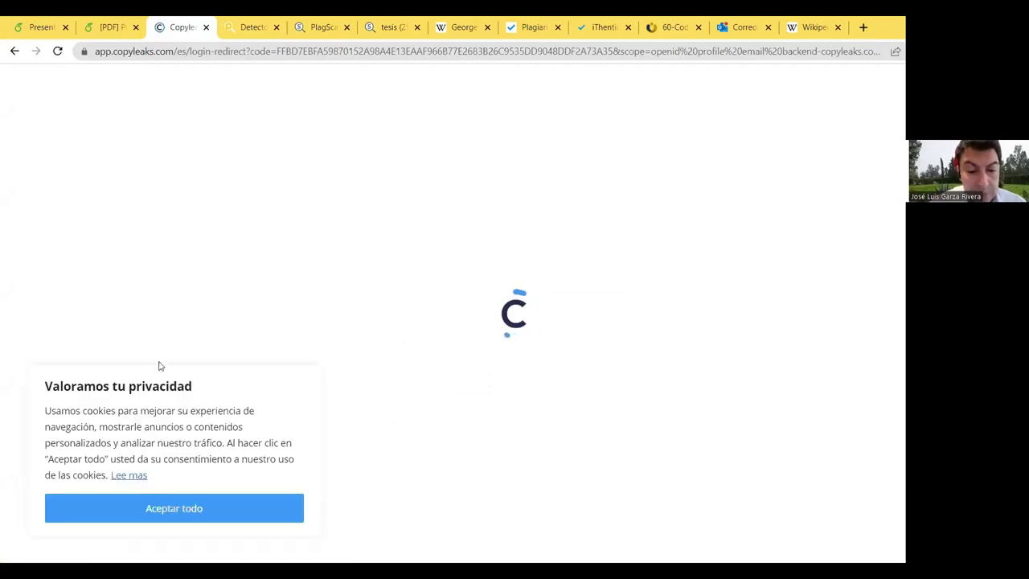
pyautogui.click(180, 515)
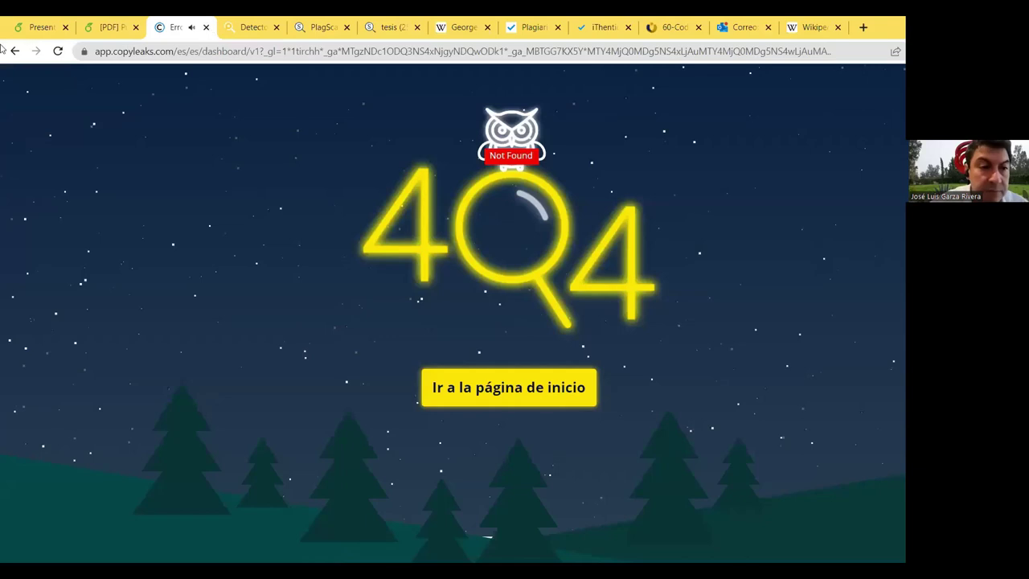
pyautogui.click(58, 52)
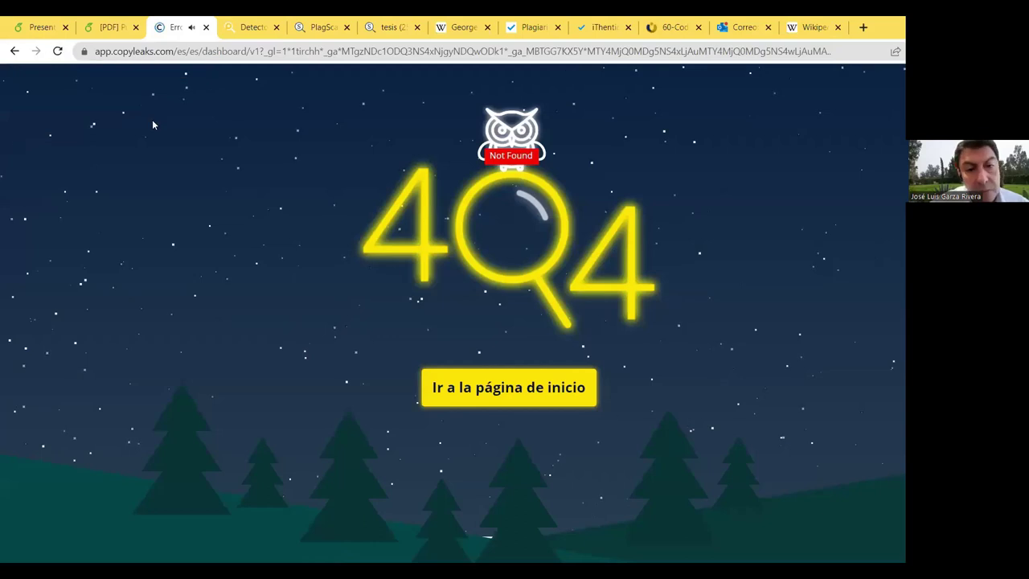
pyautogui.click(16, 53)
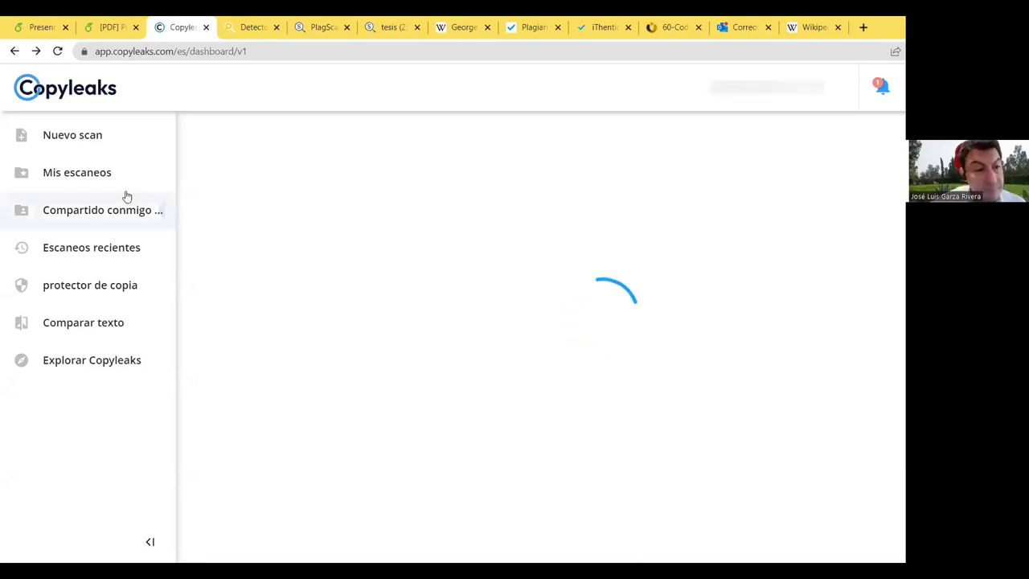
pyautogui.click(104, 142)
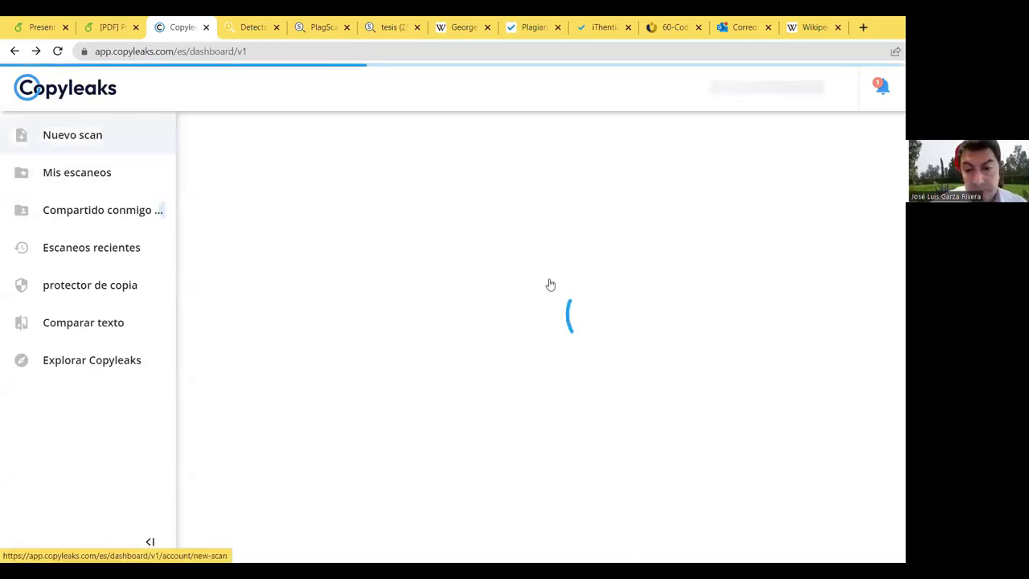
pyautogui.click(615, 276)
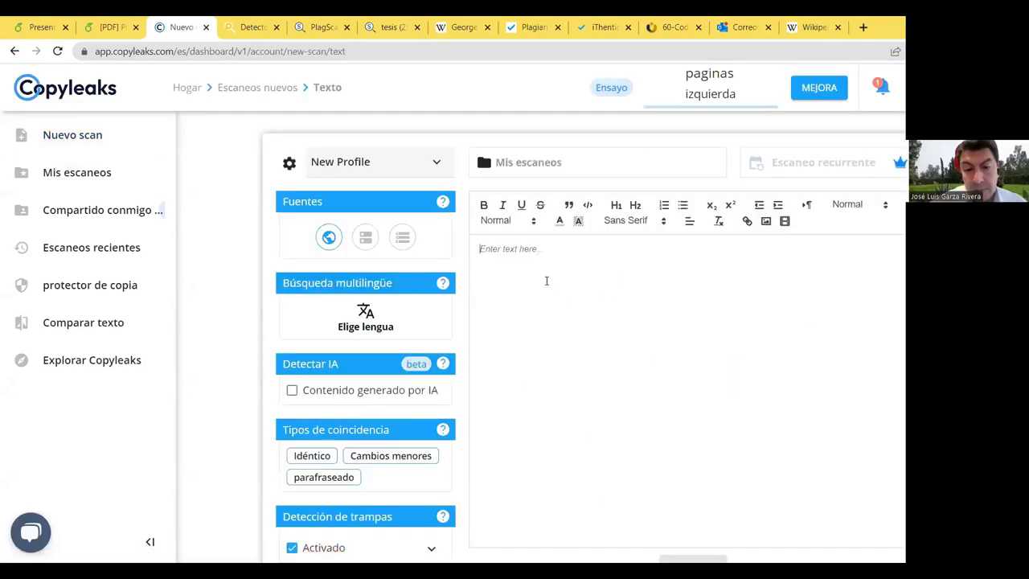
# Step: Paste the Bizet paragraph into the Copyleaks editor and run ESCANEAR
pyautogui.write('Bizet ganó varios premios a lo largo de su brillante carrera como estudiante en el Conservatorio de París, incluyendo el prestigioso Premio de Roma en 1857. Fue reconocido como un pianista excepcional, aunque prefirió no aprovechar su habilidad y en raras ocasiones tocó en público. Tras regresar a París después de pasar casi tres años en Italia, se dio cuenta de que en los principales teatros de ópera parisinos se prefería interpretar el repertorio clásico más arraigado antes que las obras de nuevos compositores. Sus composiciones orquestales y para teclado fueron asimismo ignoradas en su gran mayoría, lo que estancó su carrera por lo que tuvo que ganarse la vida principalmente mediante arreglos y transcripciones de la música de otros. En su busca del ansiado éxito, comenzó varios proyectos teatrales durante la década de 1860, muchos de los cuales abandonó. Ninguna de las dos óperas que se llegaron a escenificar —Los pescadores de perlas y La bella muchacha de Perth— tuvieron éxito de inmediato.')
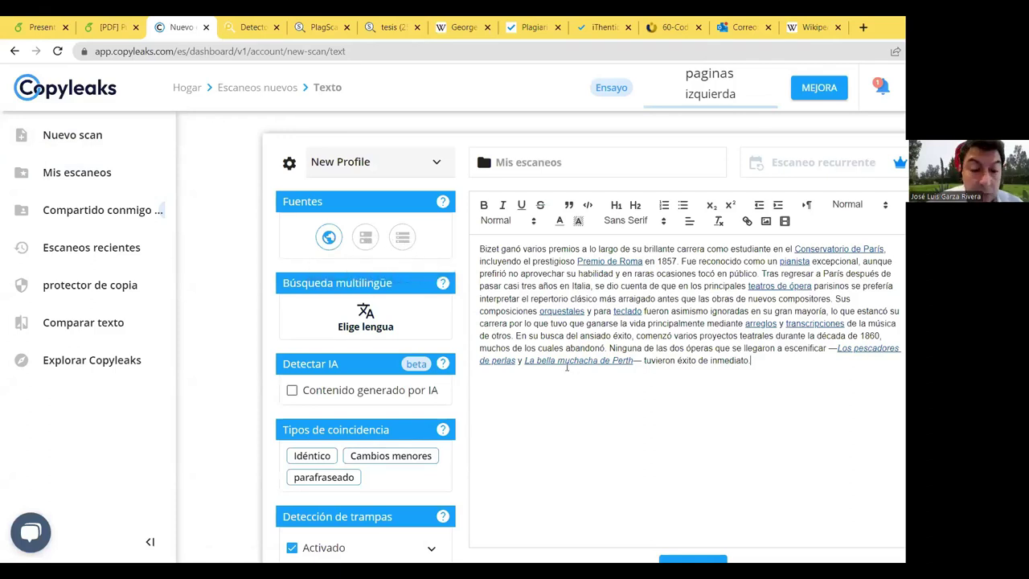
pyautogui.scroll(-1, 561, 360)
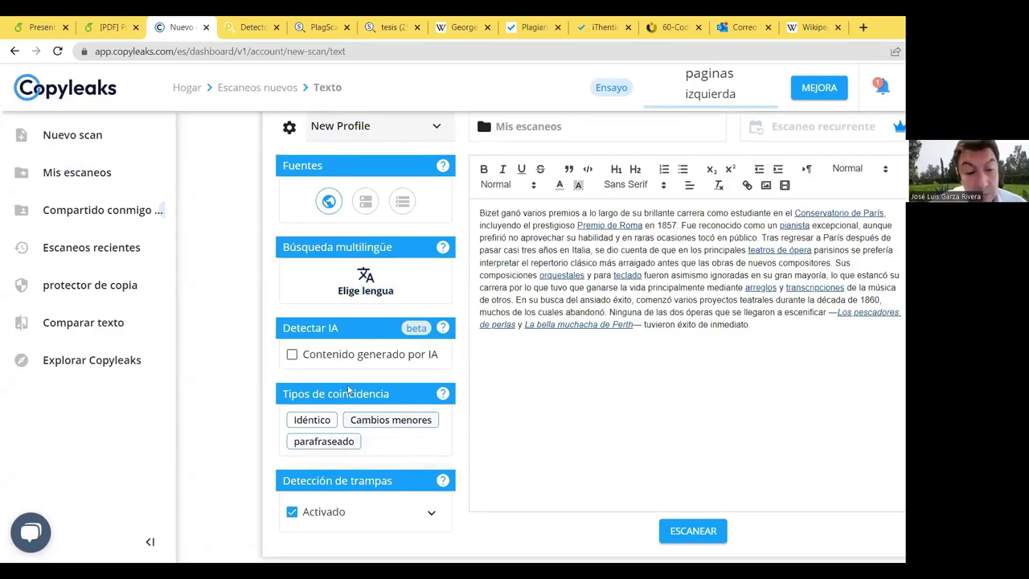
pyautogui.scroll(1, 611, 426)
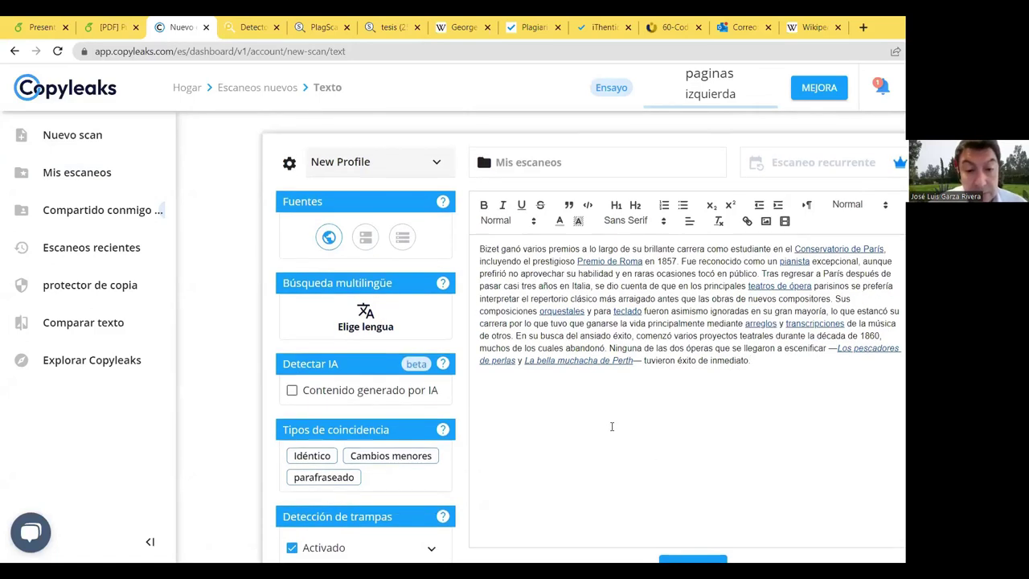
pyautogui.scroll(-1, 609, 427)
pyautogui.scroll(1, 599, 458)
pyautogui.scroll(-1, 599, 458)
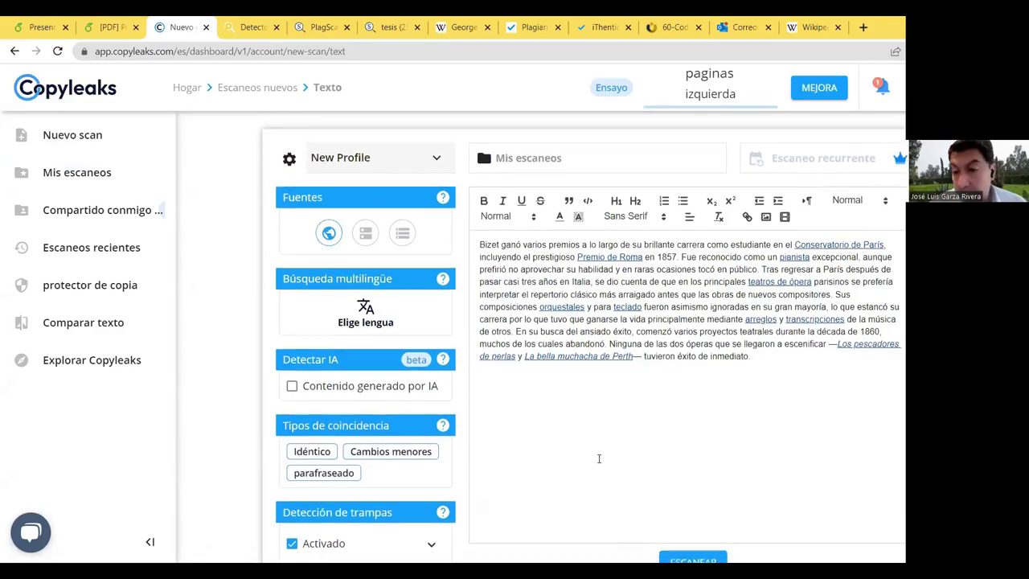
pyautogui.scroll(1, 599, 458)
pyautogui.scroll(1, 599, 458)
pyautogui.scroll(-1, 609, 465)
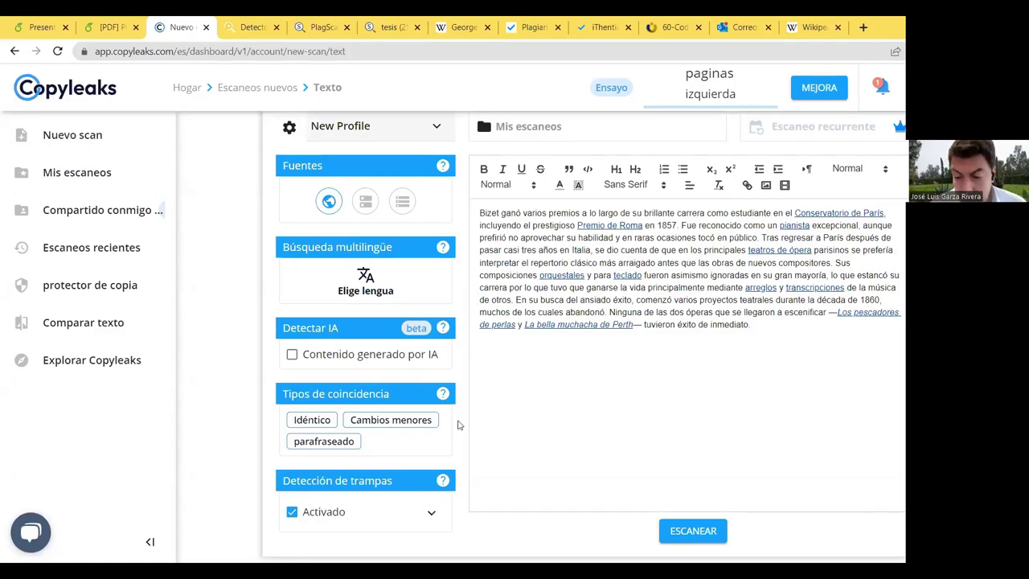
pyautogui.click(702, 534)
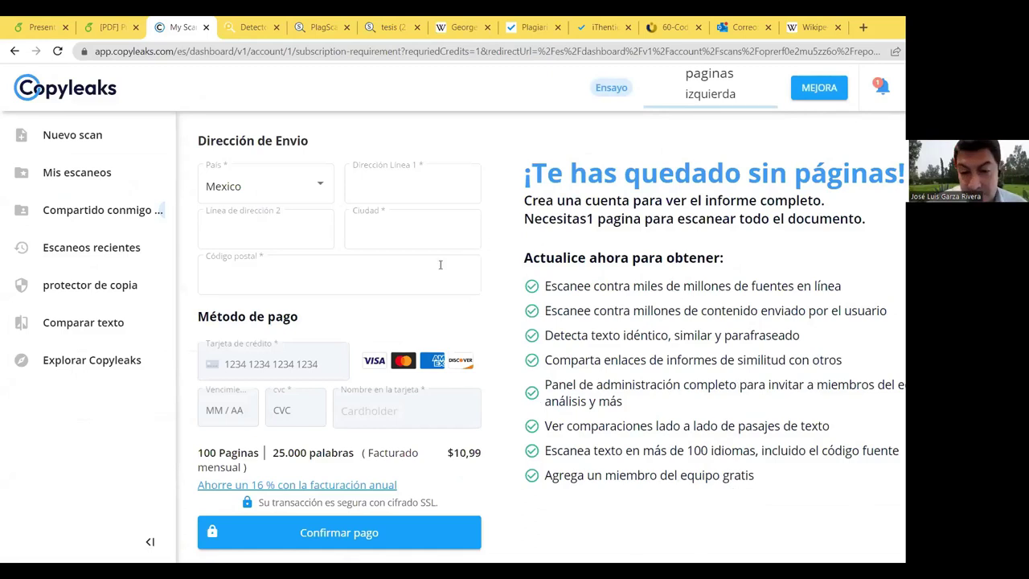
# Step: Close the Copyleaks tab once its payment page appears, back to the Overleaf slide
pyautogui.scroll(-1, 440, 265)
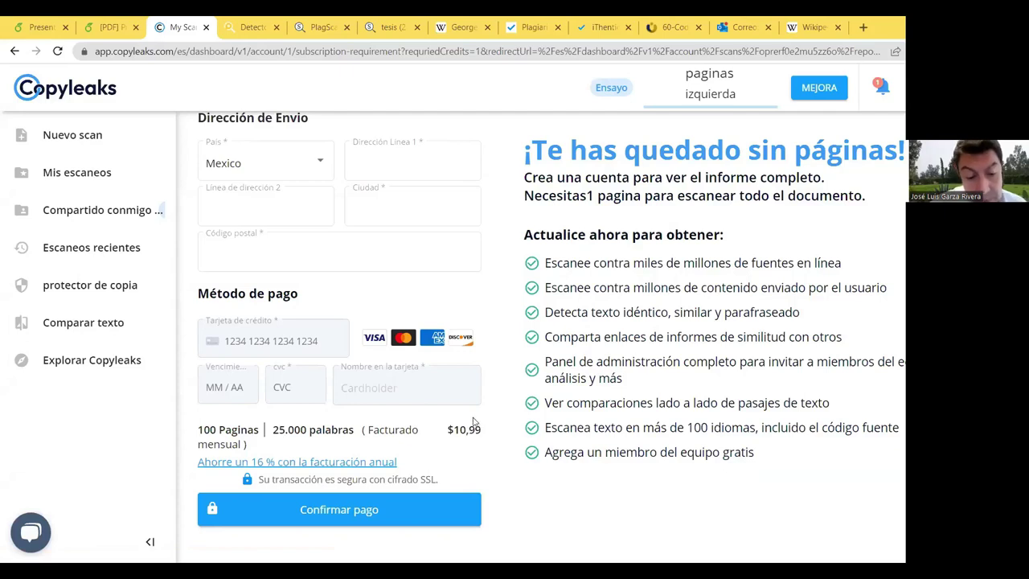
pyautogui.click(386, 374)
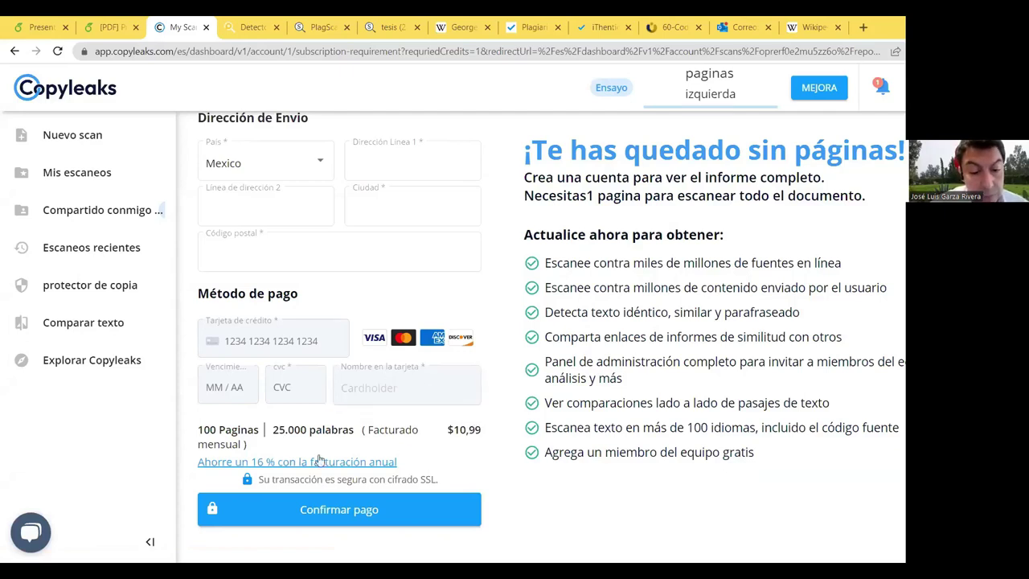
pyautogui.scroll(1, 338, 241)
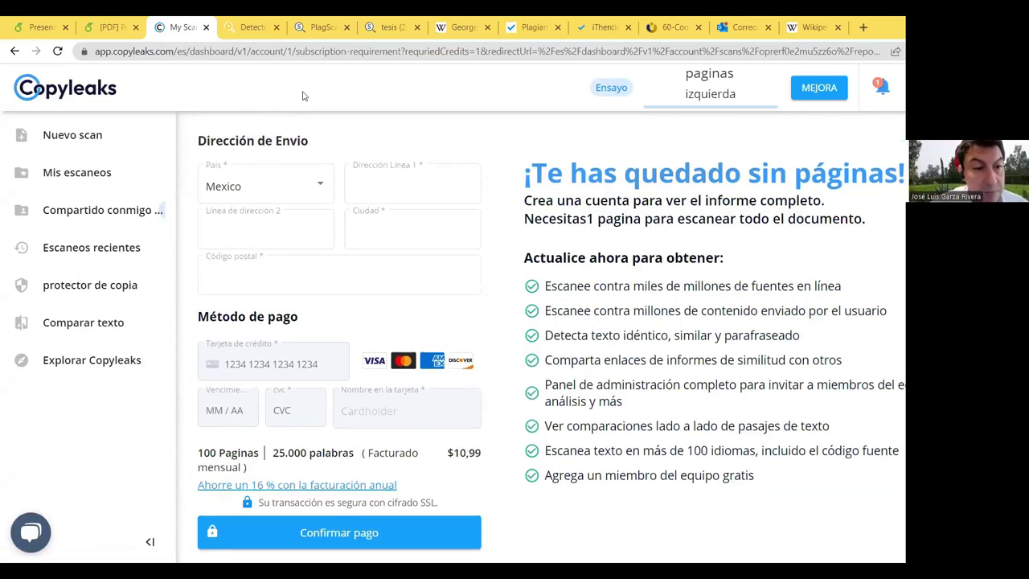
pyautogui.click(206, 28)
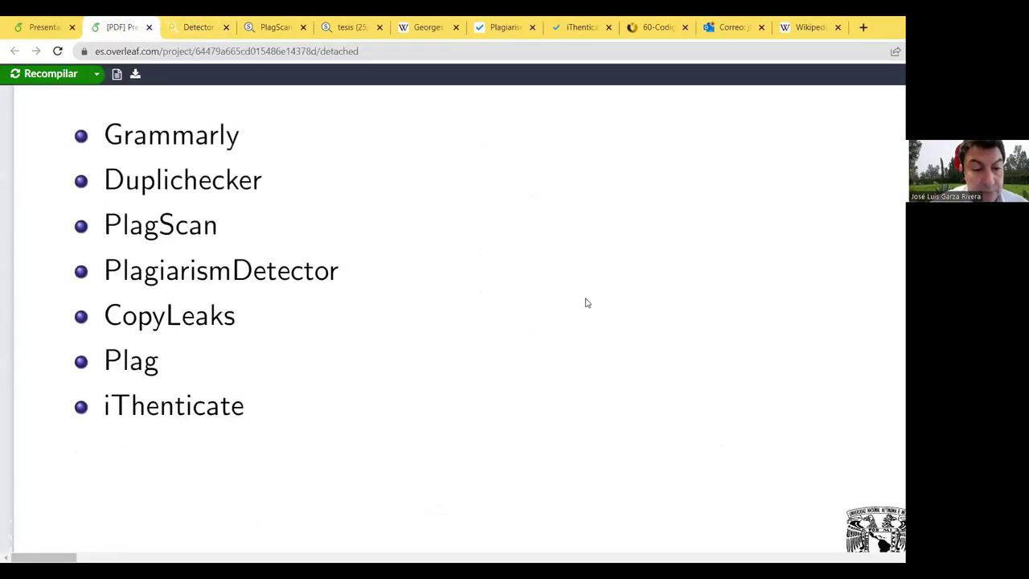
# Step: Glance at the plag.es homepage, close it, then open iThenticate's homepage from the slide's checker list
pyautogui.click(137, 366)
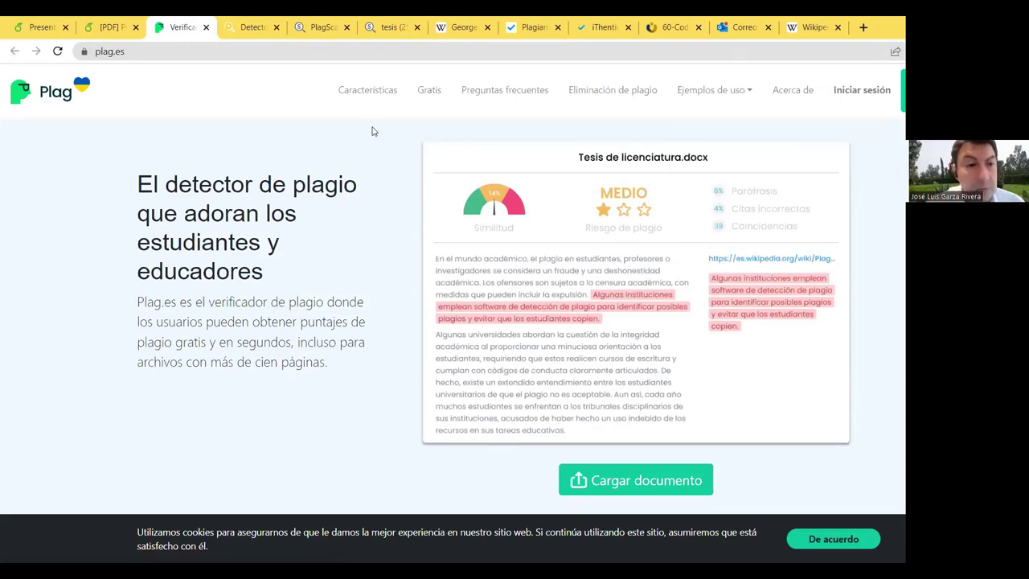
pyautogui.click(206, 26)
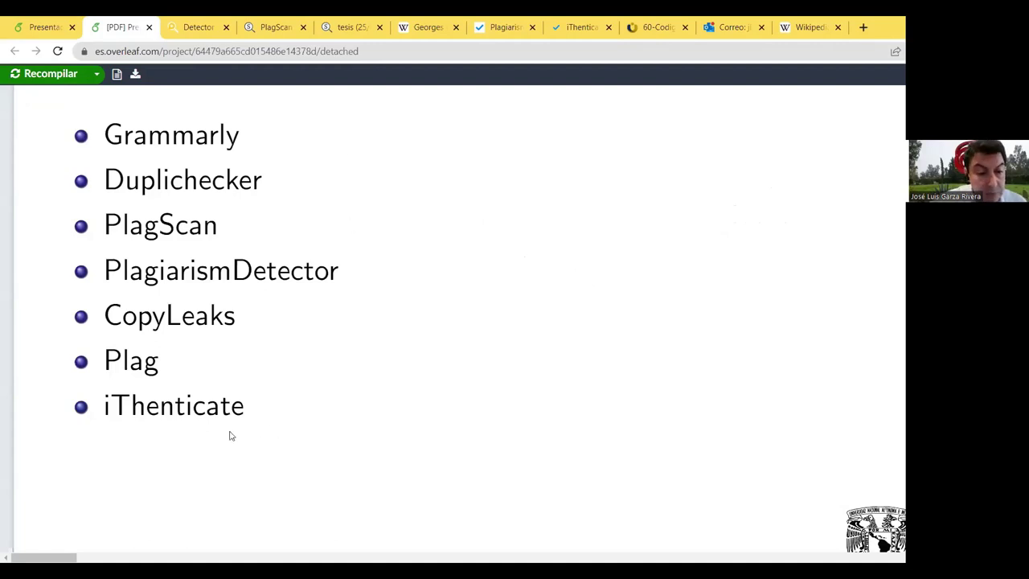
pyautogui.click(201, 414)
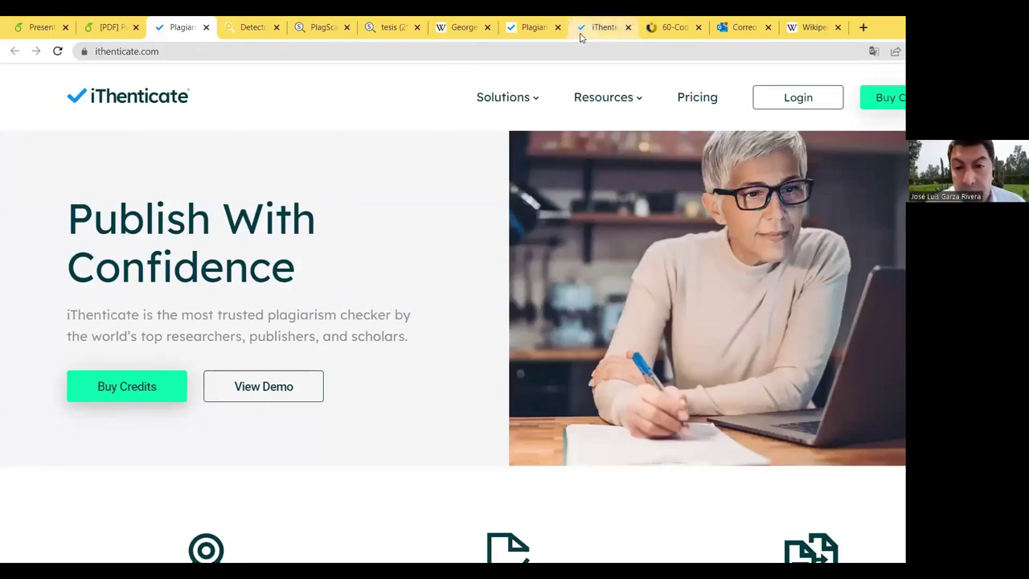
pyautogui.click(271, 29)
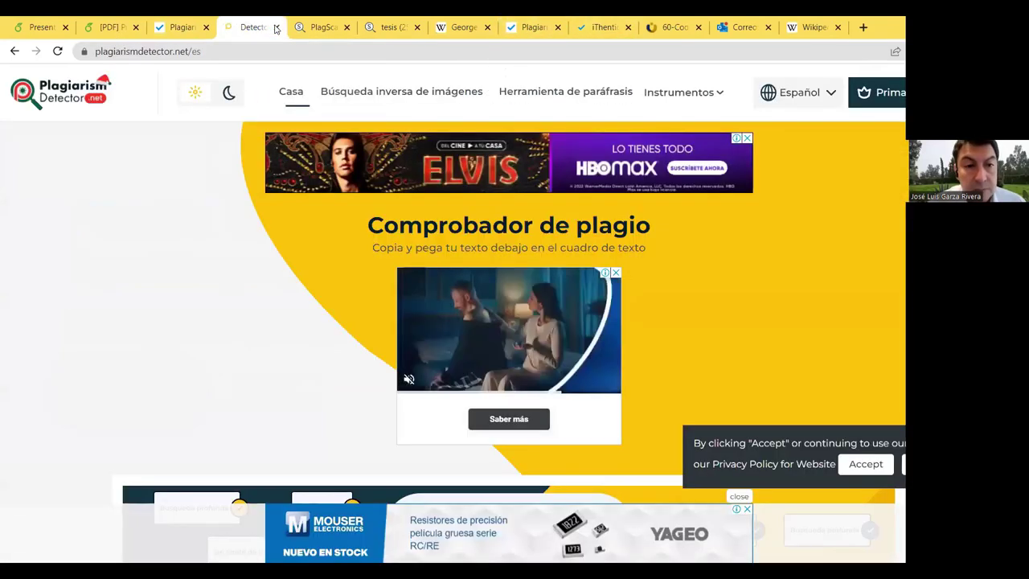
pyautogui.click(275, 28)
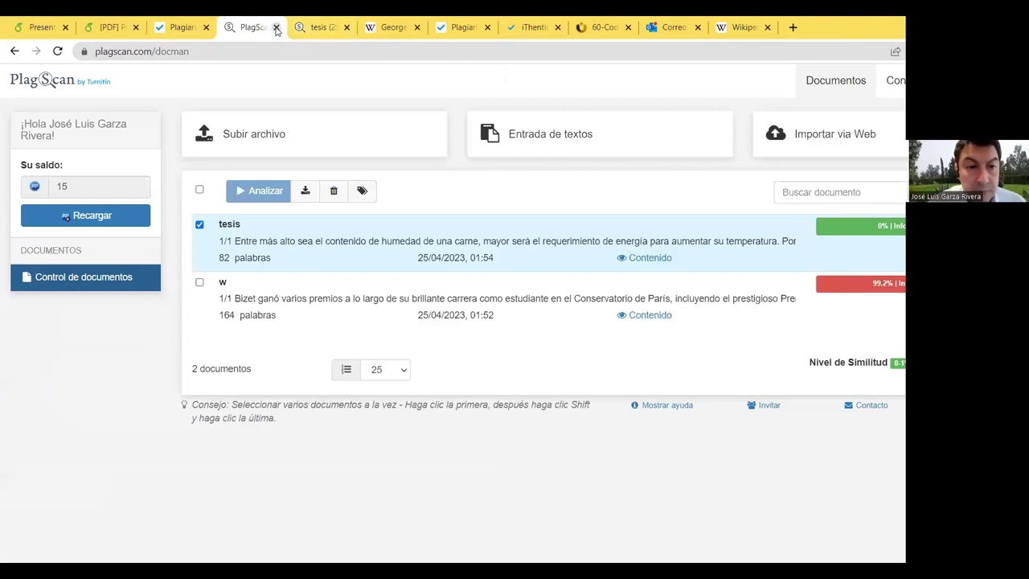
pyautogui.click(276, 27)
pyautogui.click(275, 27)
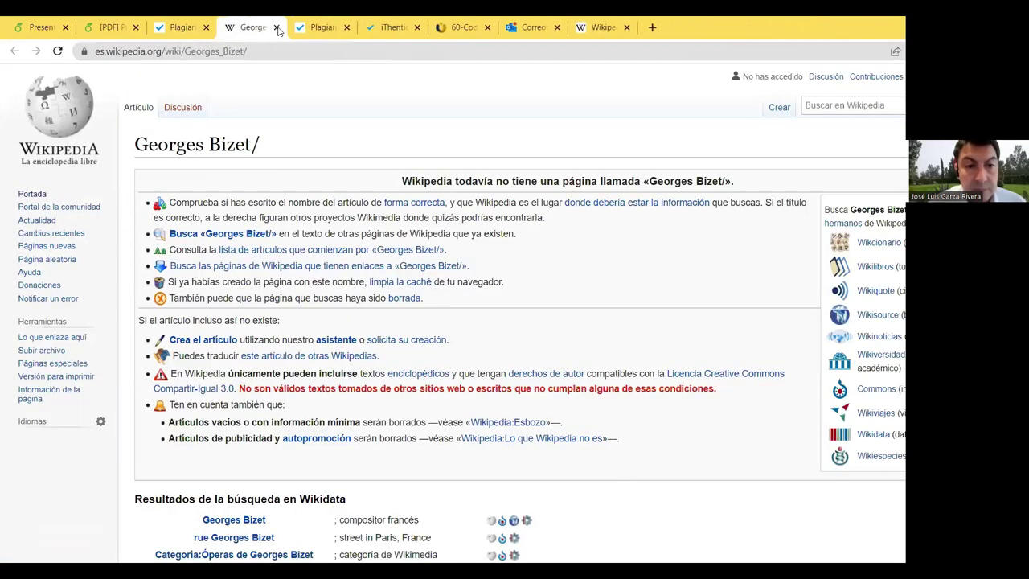
pyautogui.click(276, 27)
pyautogui.click(487, 28)
pyautogui.click(486, 27)
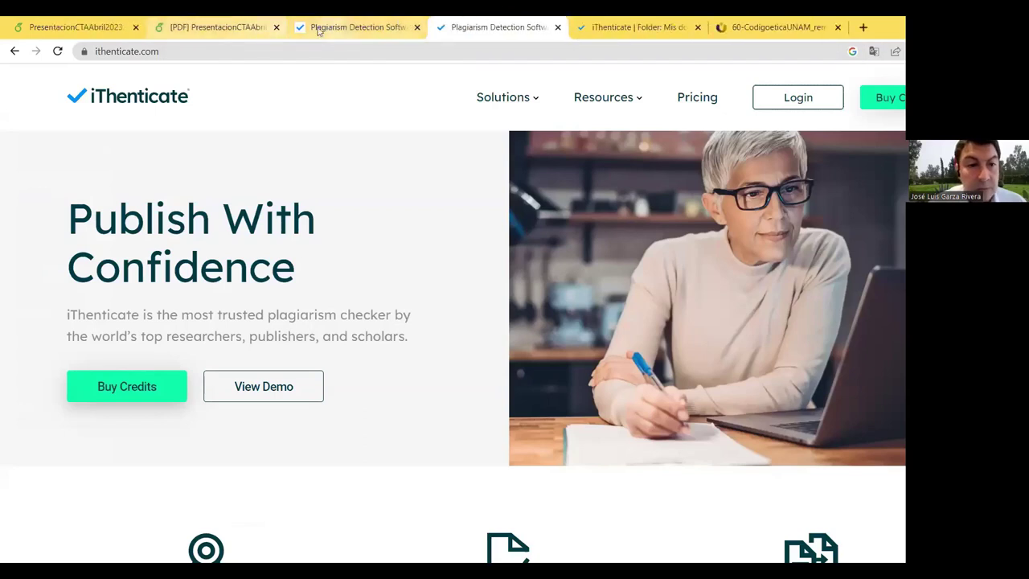
pyautogui.click(338, 29)
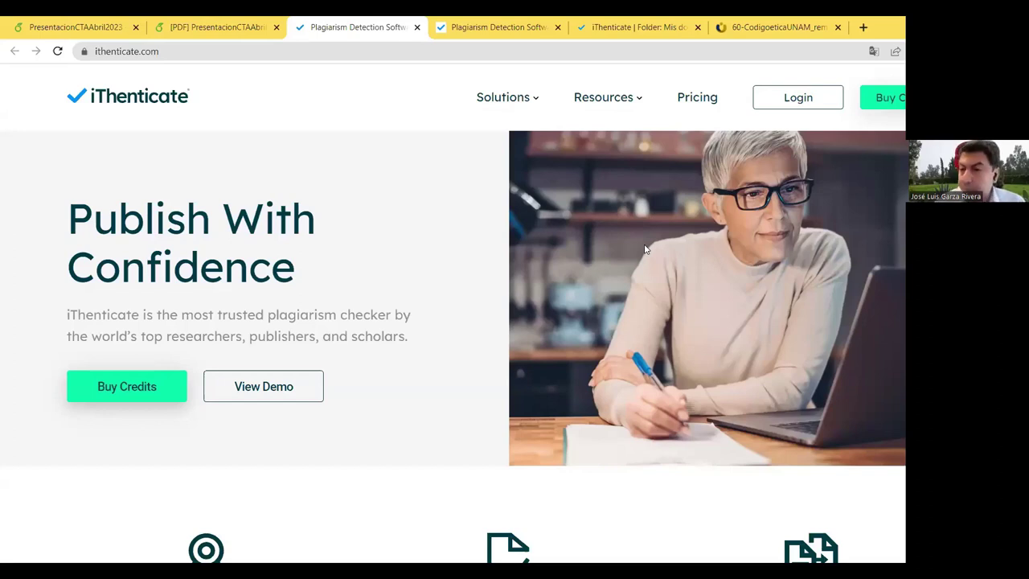
pyautogui.scroll(-5, 432, 325)
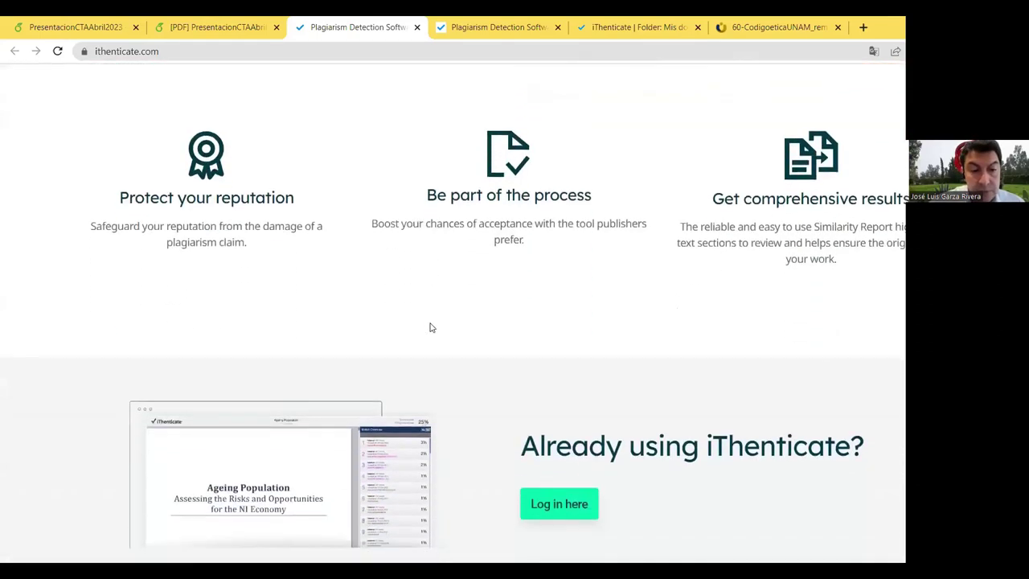
pyautogui.scroll(5, 430, 327)
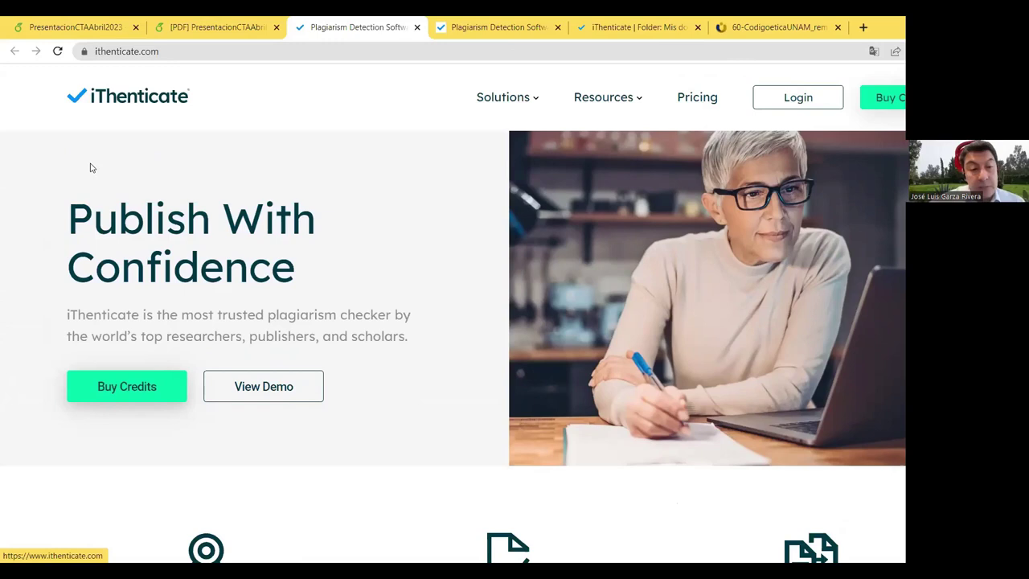
pyautogui.scroll(-4, 463, 268)
pyautogui.scroll(-5, 463, 268)
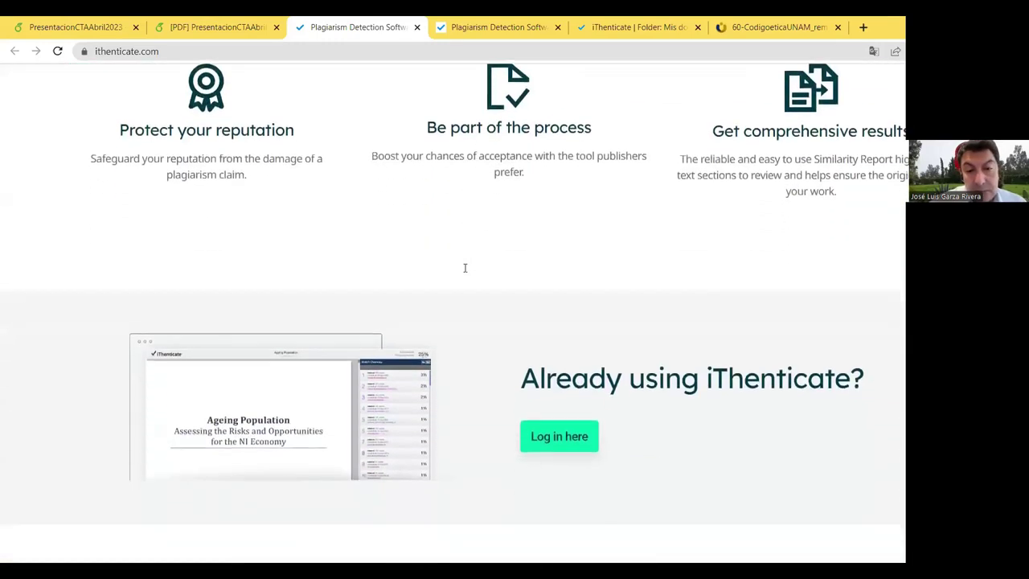
pyautogui.scroll(-4, 465, 270)
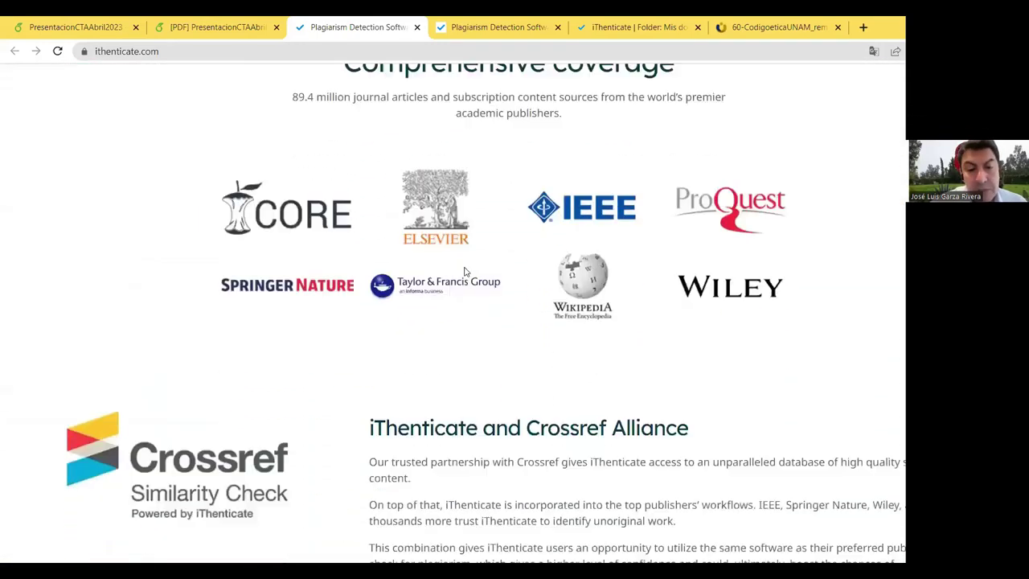
pyautogui.scroll(3, 467, 271)
pyautogui.scroll(-2, 493, 254)
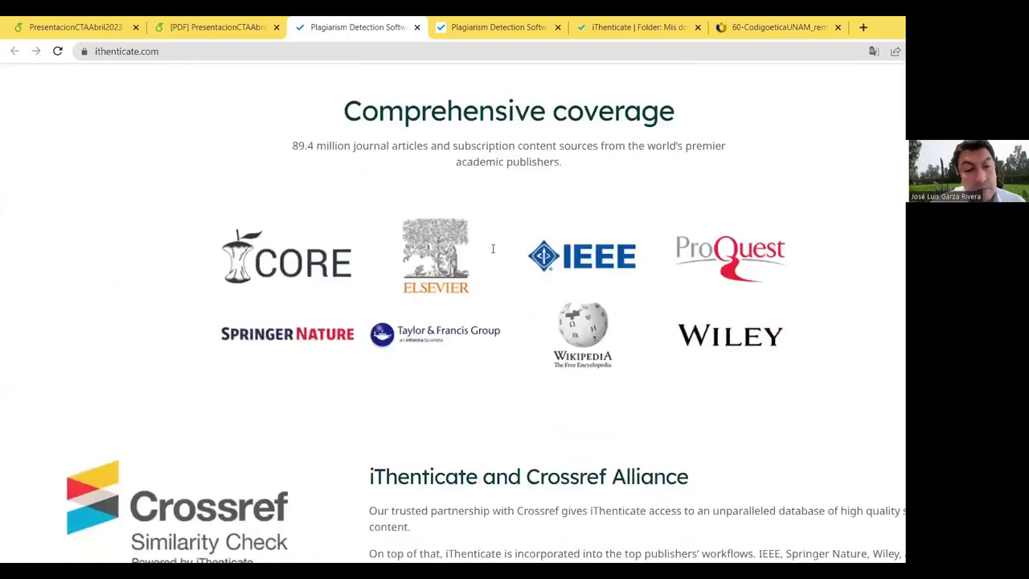
pyautogui.scroll(10, 544, 298)
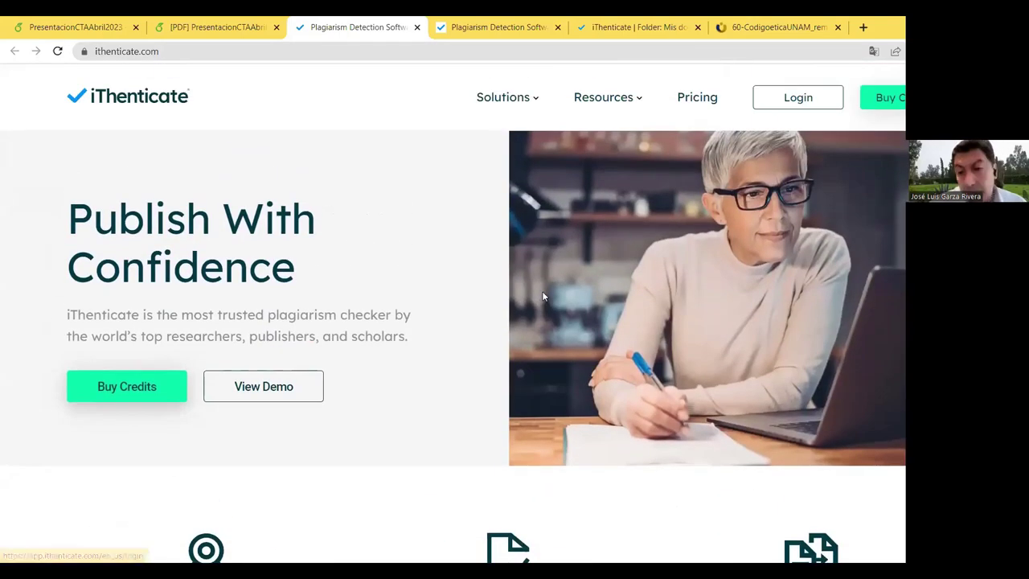
pyautogui.scroll(-3, 543, 296)
pyautogui.scroll(2, 543, 295)
pyautogui.scroll(-6, 542, 296)
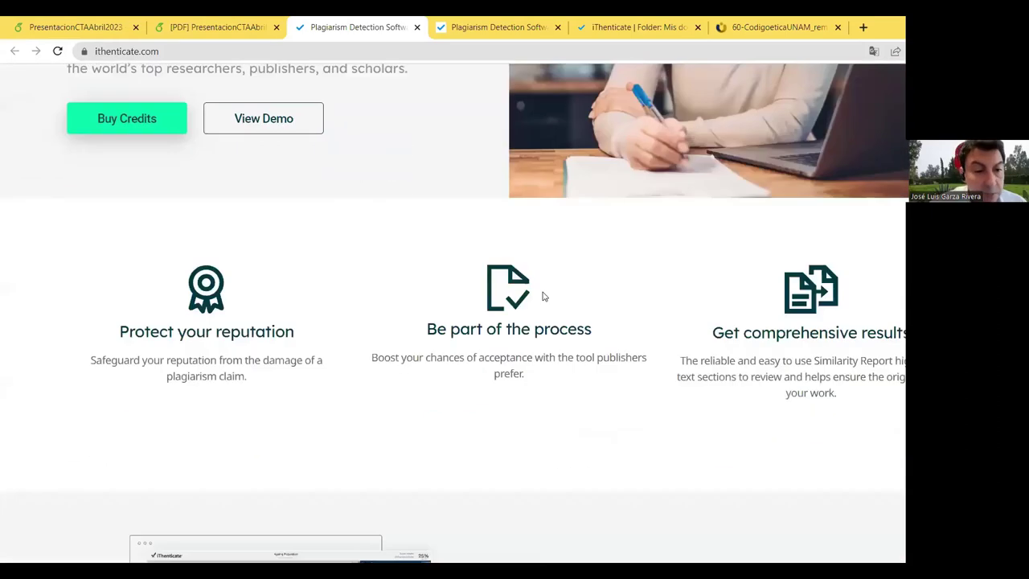
pyautogui.scroll(-2, 542, 296)
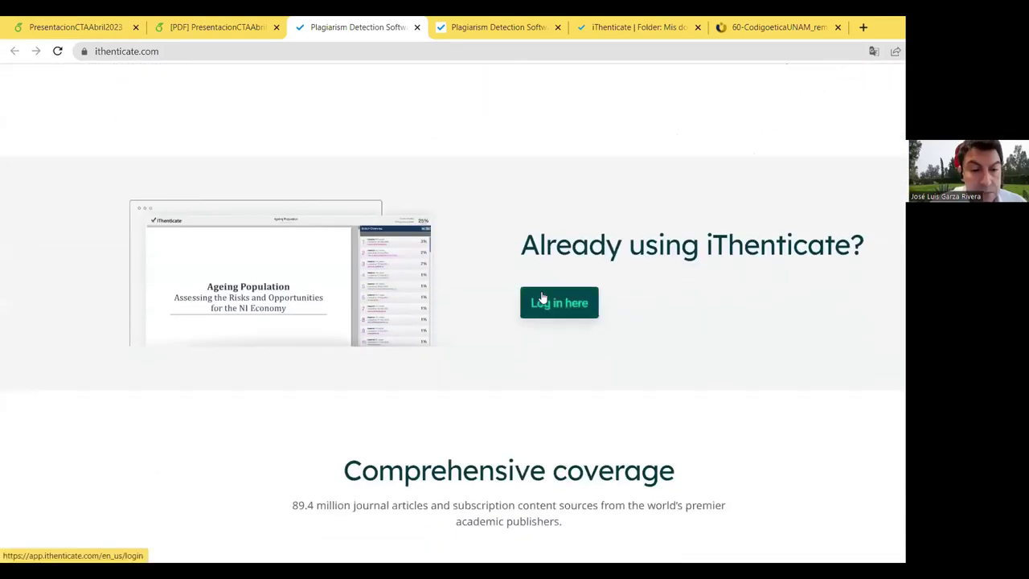
pyautogui.scroll(4, 542, 294)
pyautogui.scroll(2, 541, 292)
pyautogui.scroll(-7, 541, 289)
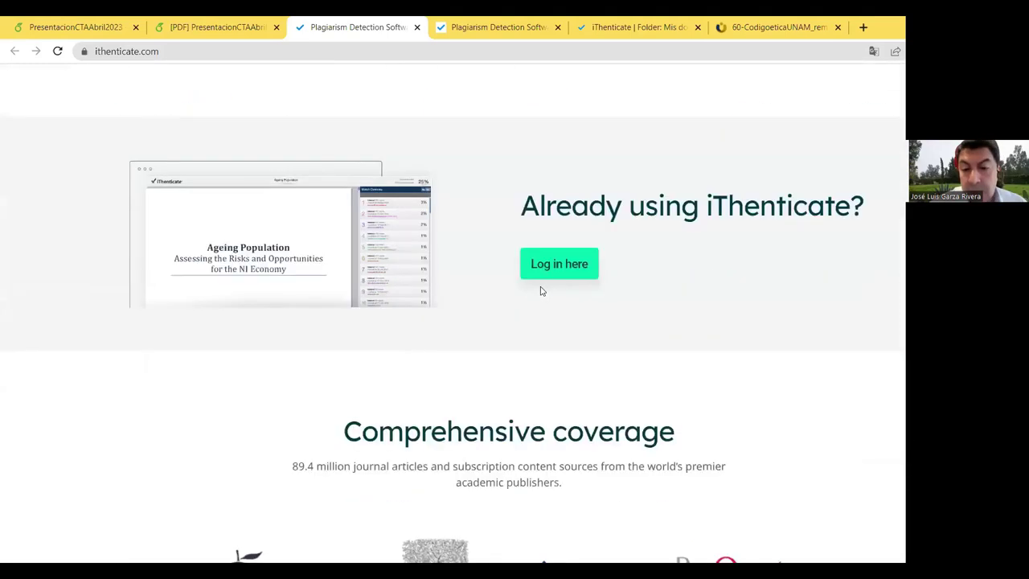
pyautogui.scroll(-4, 367, 324)
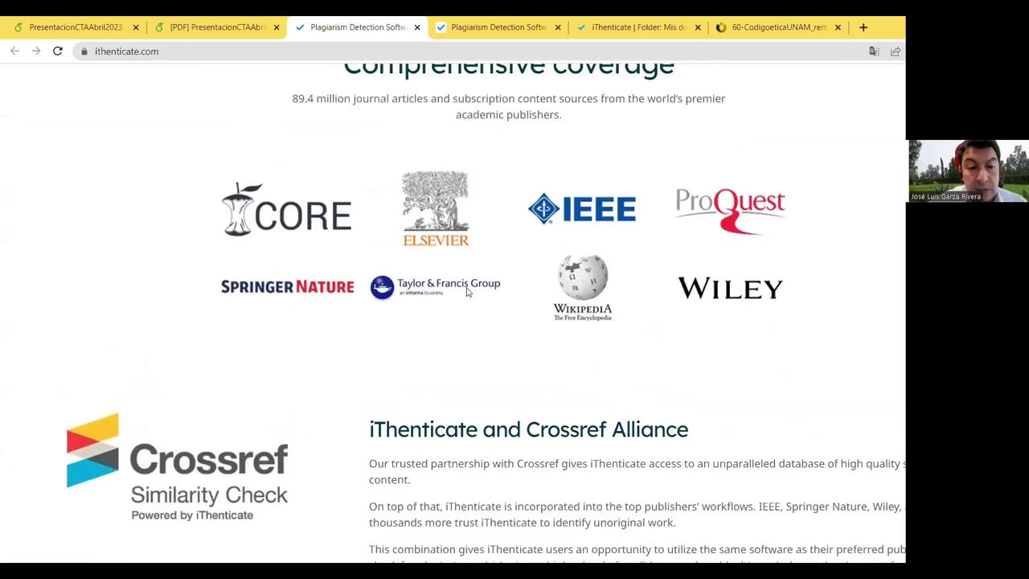
pyautogui.scroll(1, 472, 302)
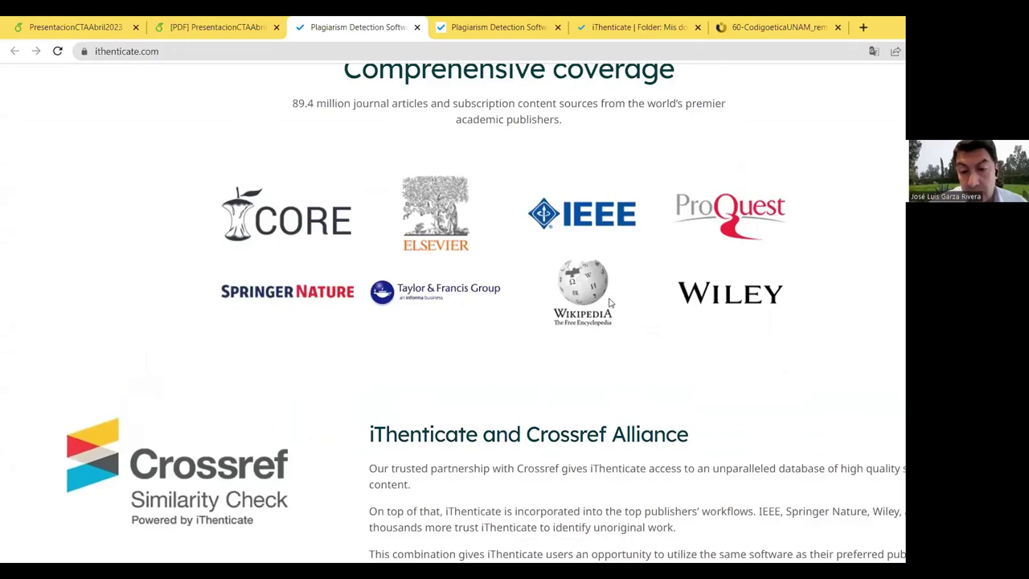
pyautogui.scroll(-1, 436, 286)
pyautogui.scroll(-3, 436, 286)
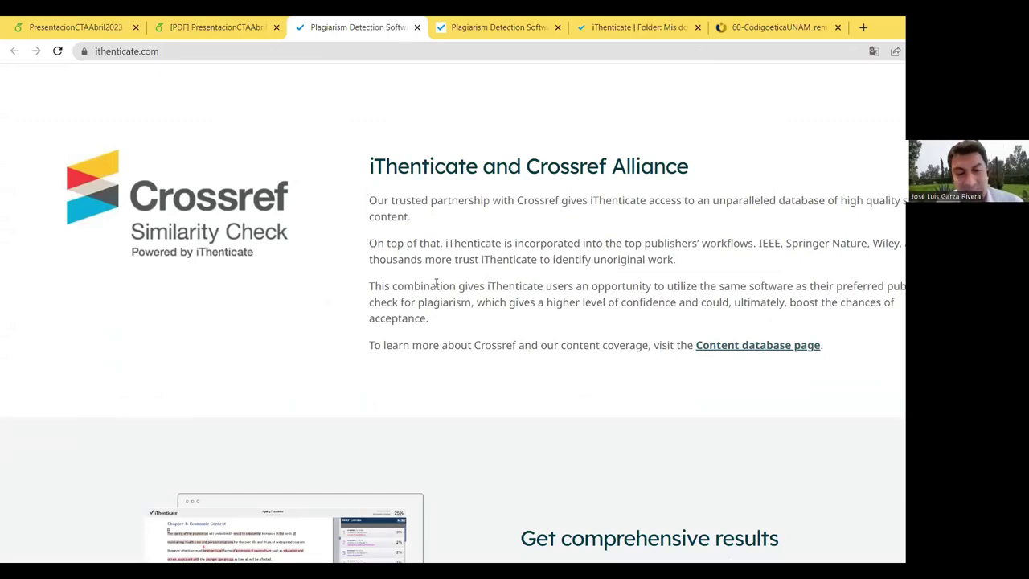
pyautogui.scroll(-4, 478, 240)
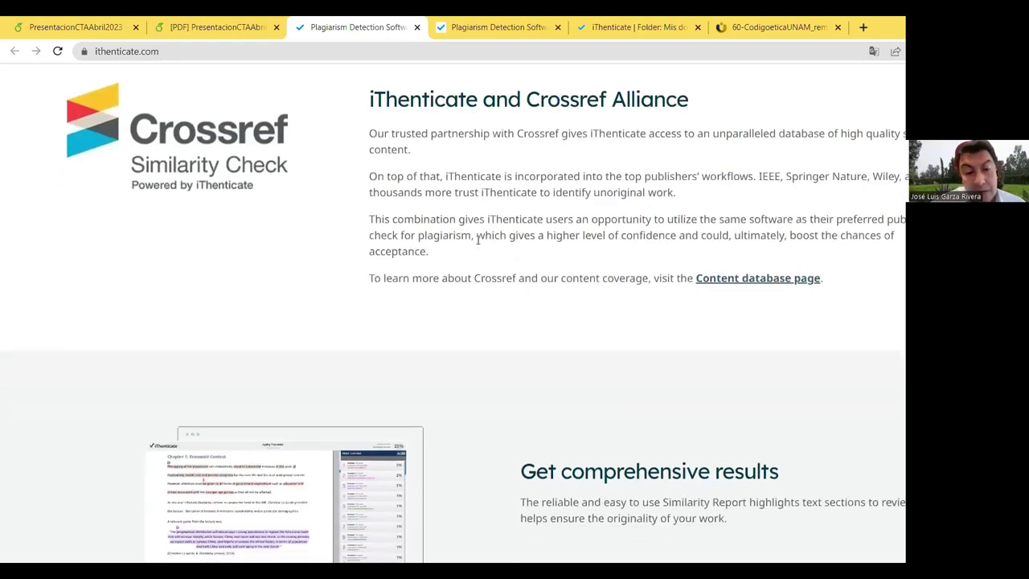
pyautogui.scroll(-7, 478, 239)
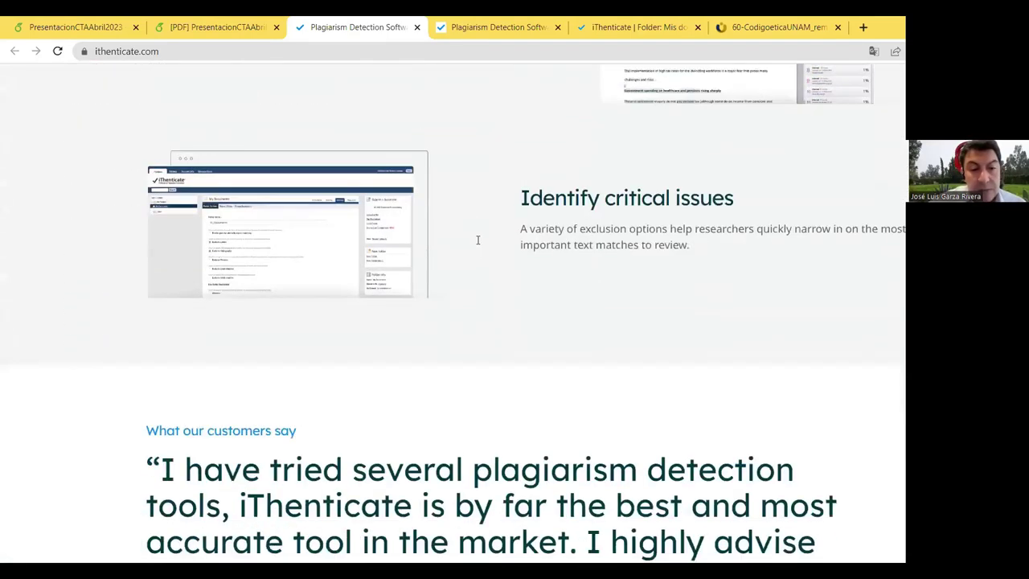
pyautogui.scroll(-17, 479, 257)
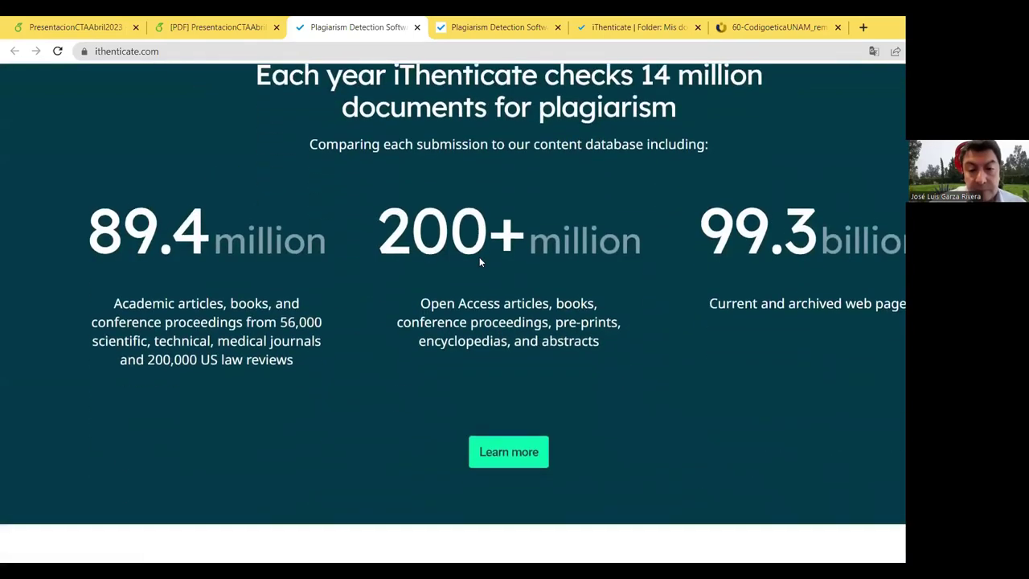
pyautogui.scroll(-6, 480, 262)
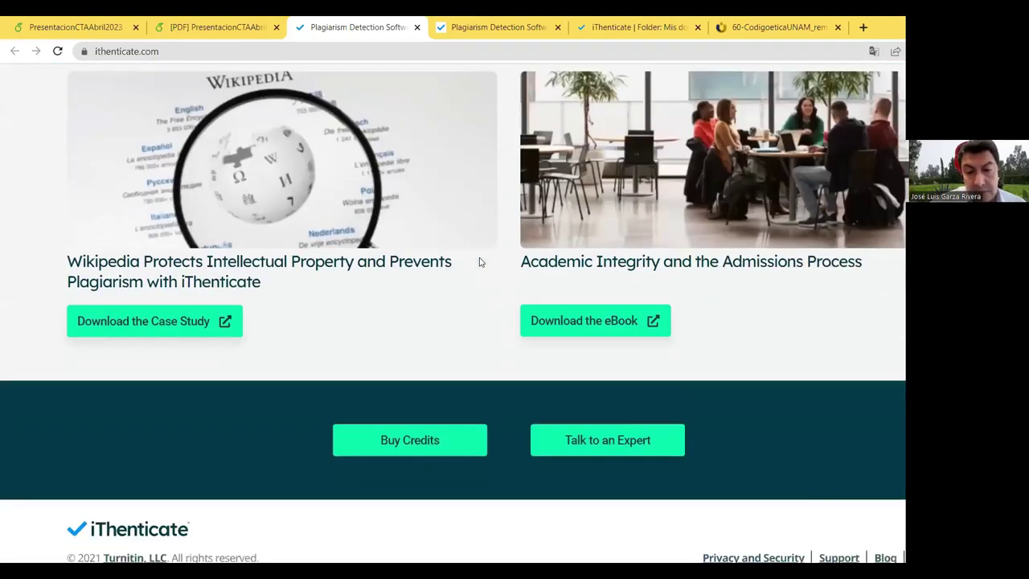
pyautogui.scroll(11, 481, 265)
pyautogui.scroll(20, 482, 266)
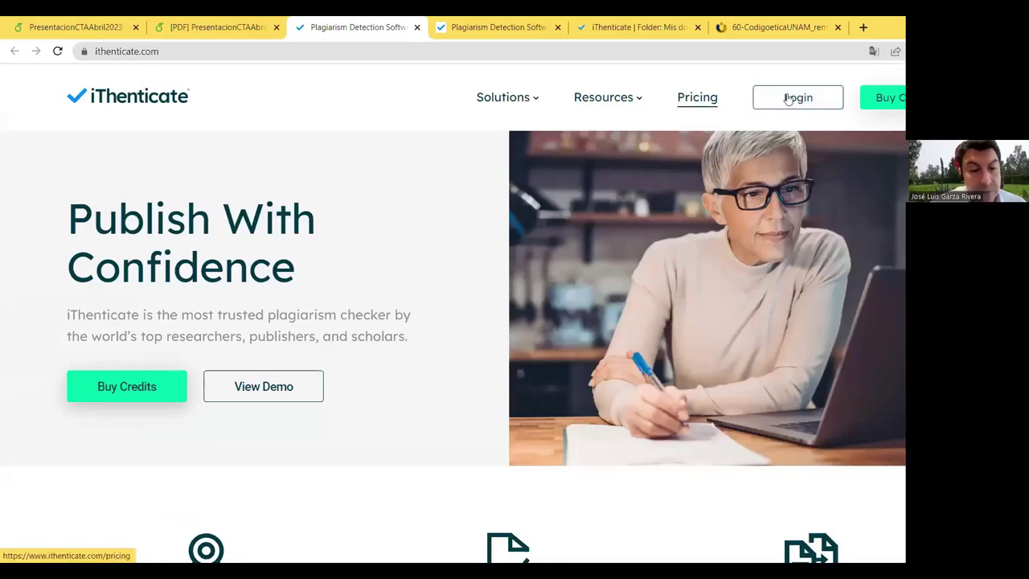
# Step: Log in to the Mis documentos folder and close the duplicate iThenticate, Plagiarism Detection and Codigoetica tabs
pyautogui.click(788, 98)
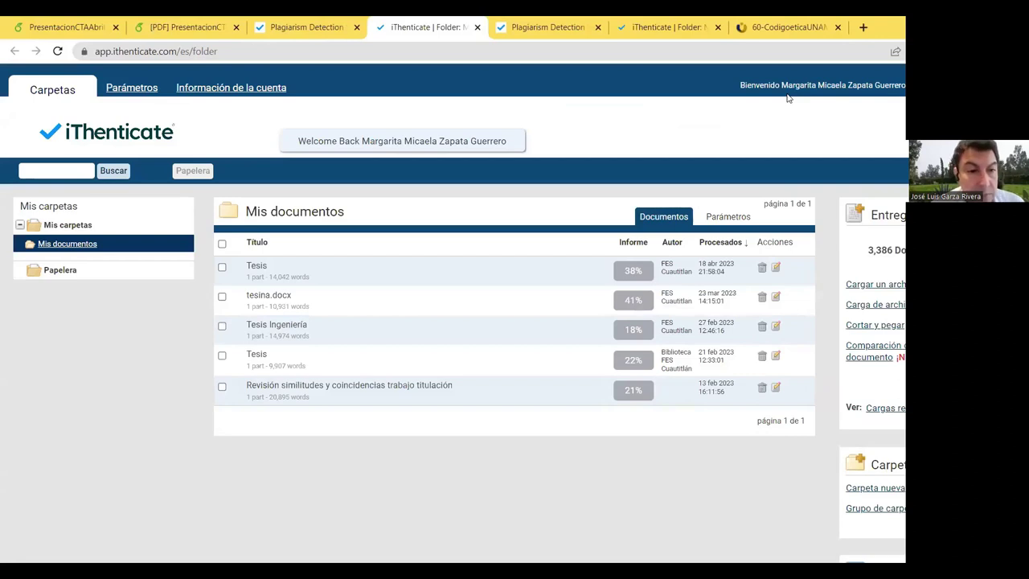
pyautogui.click(718, 27)
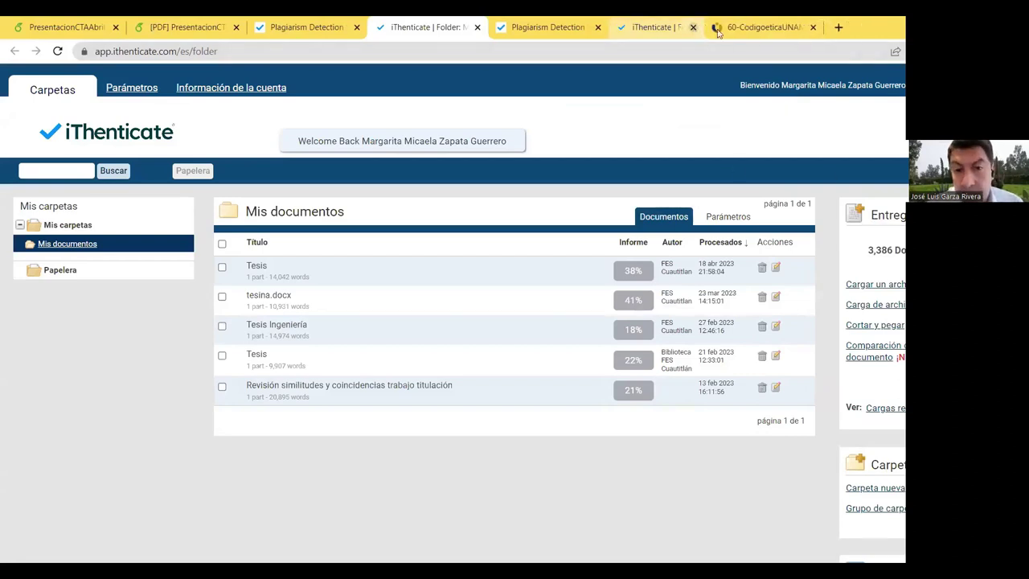
pyautogui.click(597, 27)
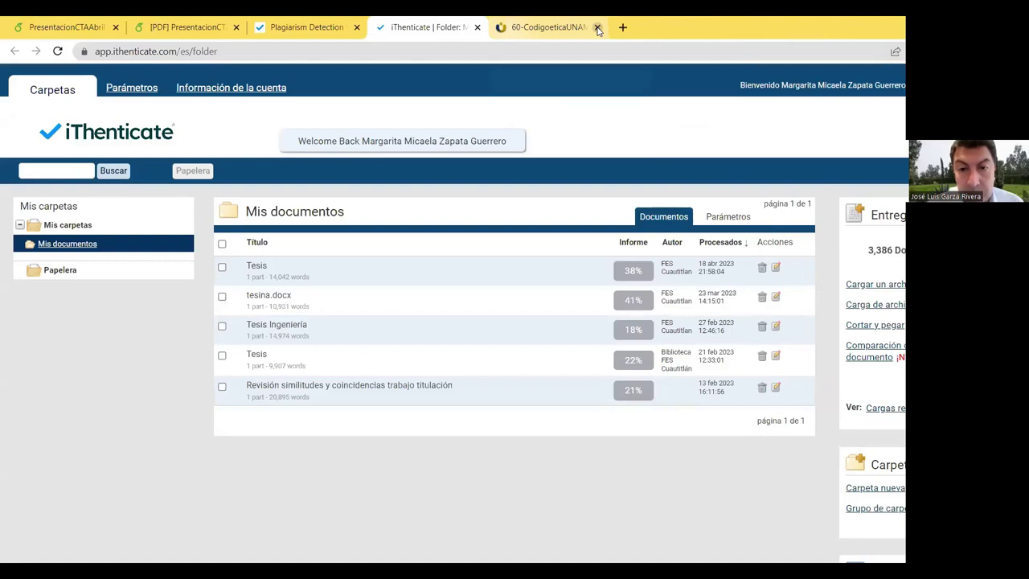
pyautogui.click(597, 28)
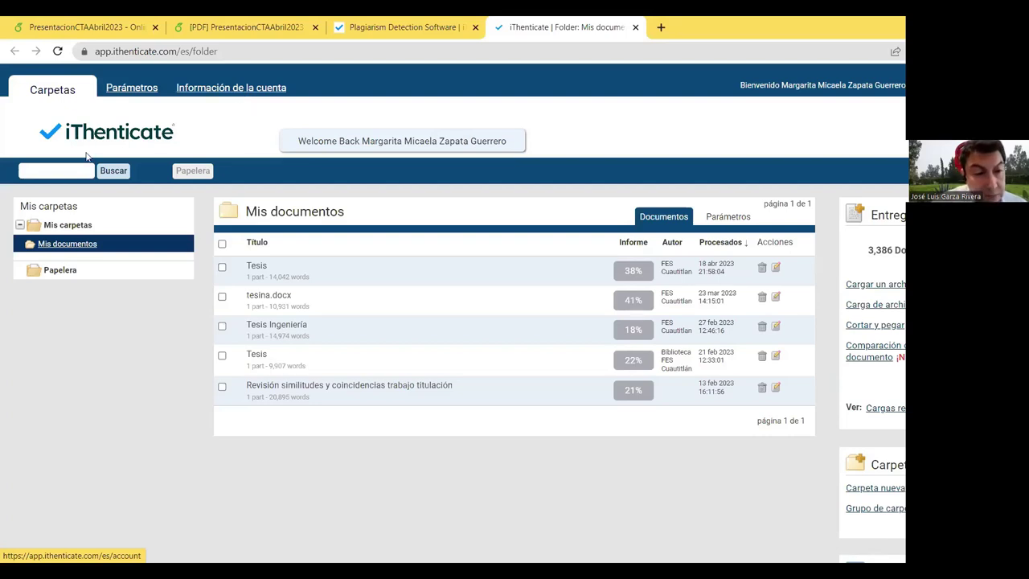
pyautogui.click(41, 244)
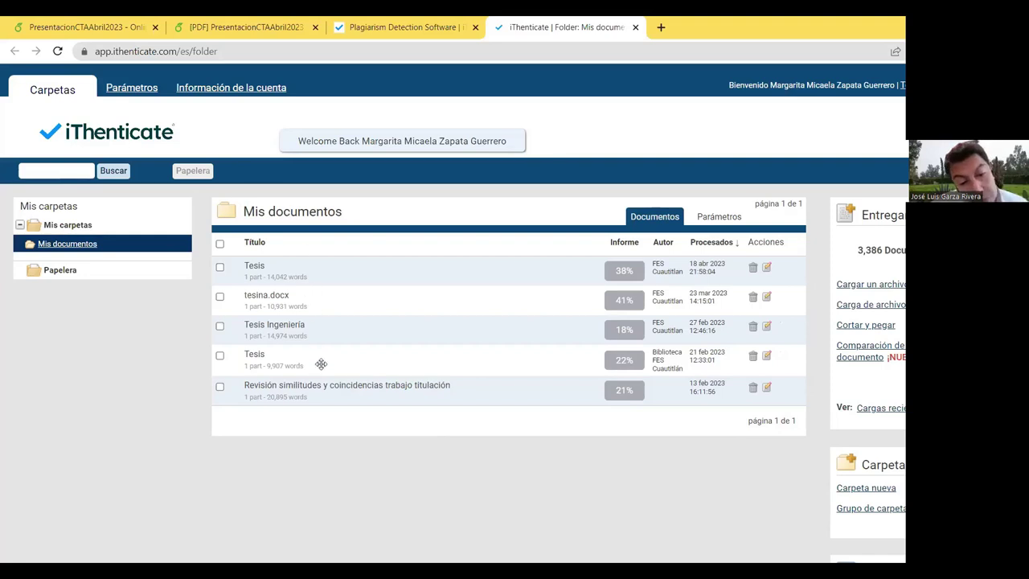
pyautogui.click(62, 172)
pyautogui.click(157, 404)
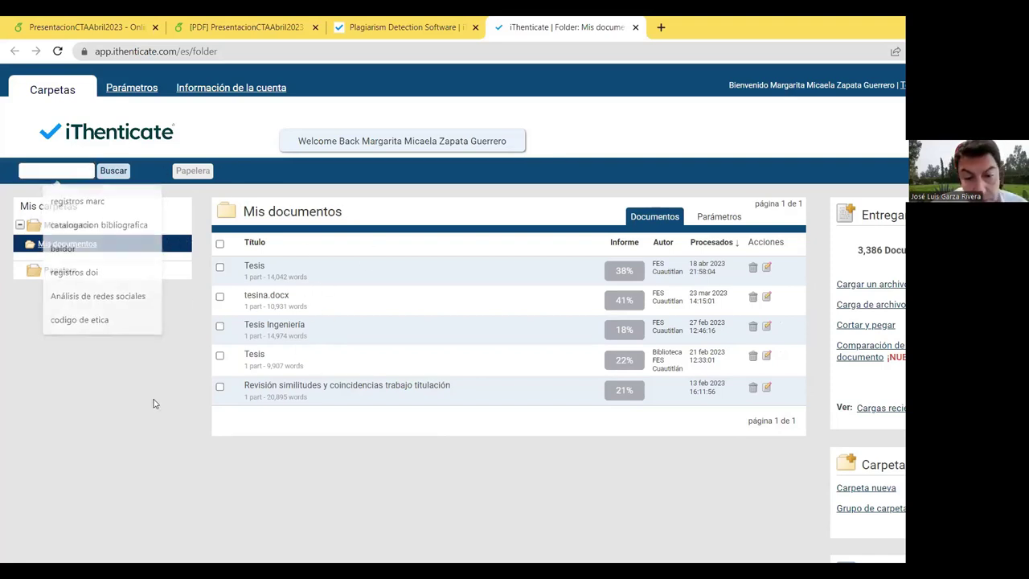
pyautogui.scroll(-2, 668, 281)
pyautogui.scroll(2, 668, 287)
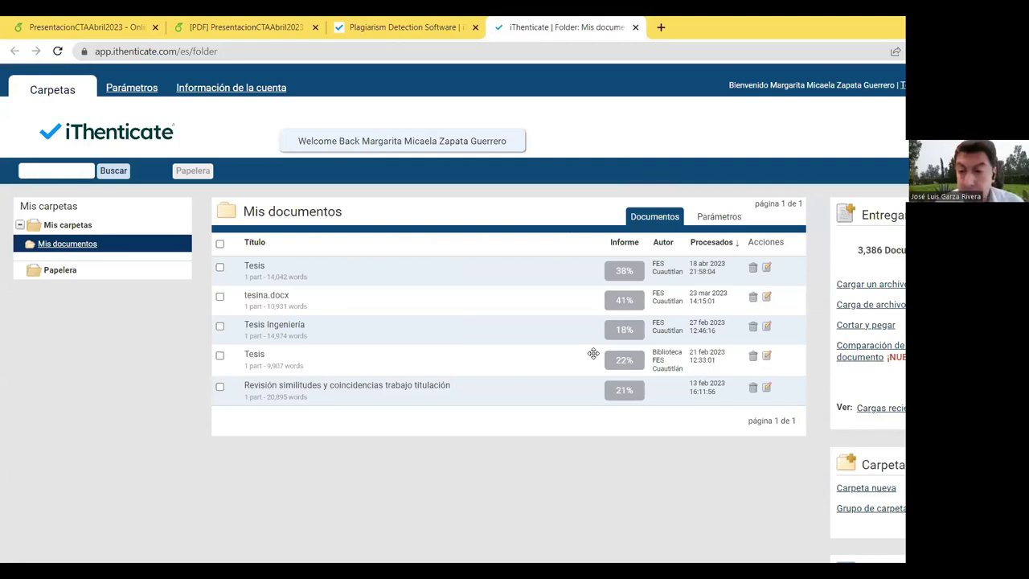
pyautogui.scroll(-1, 508, 321)
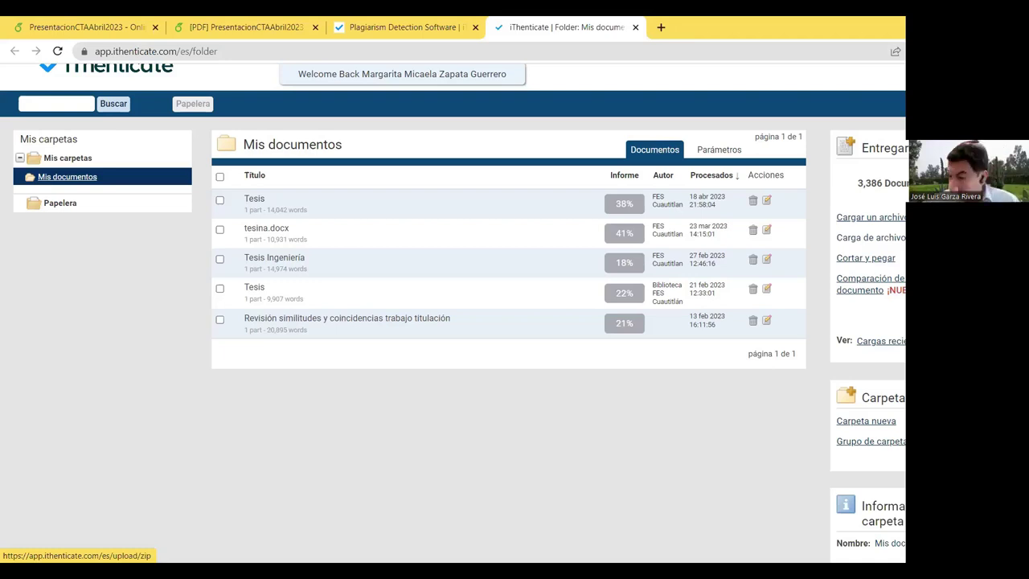
pyautogui.scroll(-2, 455, 313)
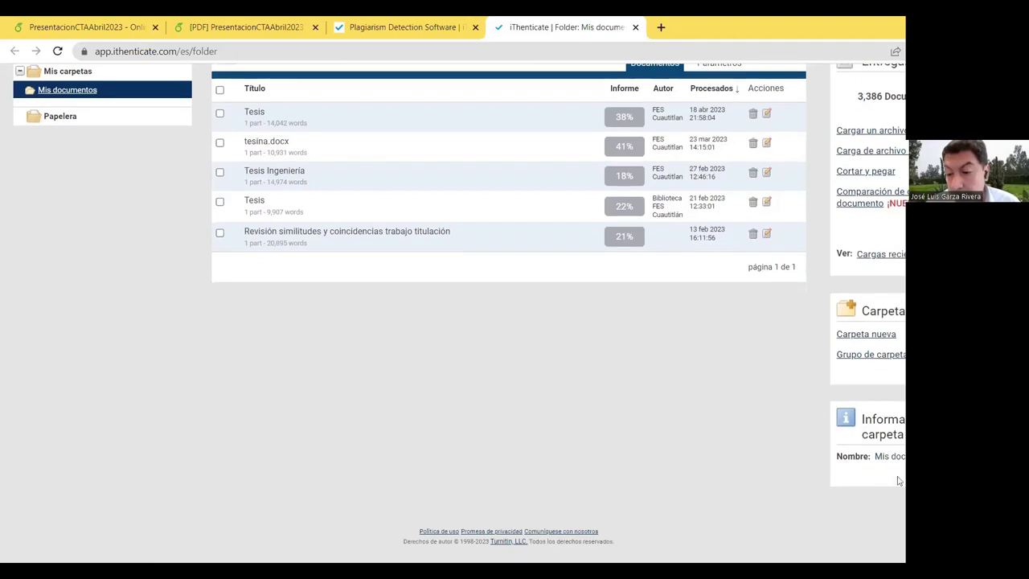
pyautogui.scroll(1, 455, 313)
pyautogui.scroll(2, 864, 470)
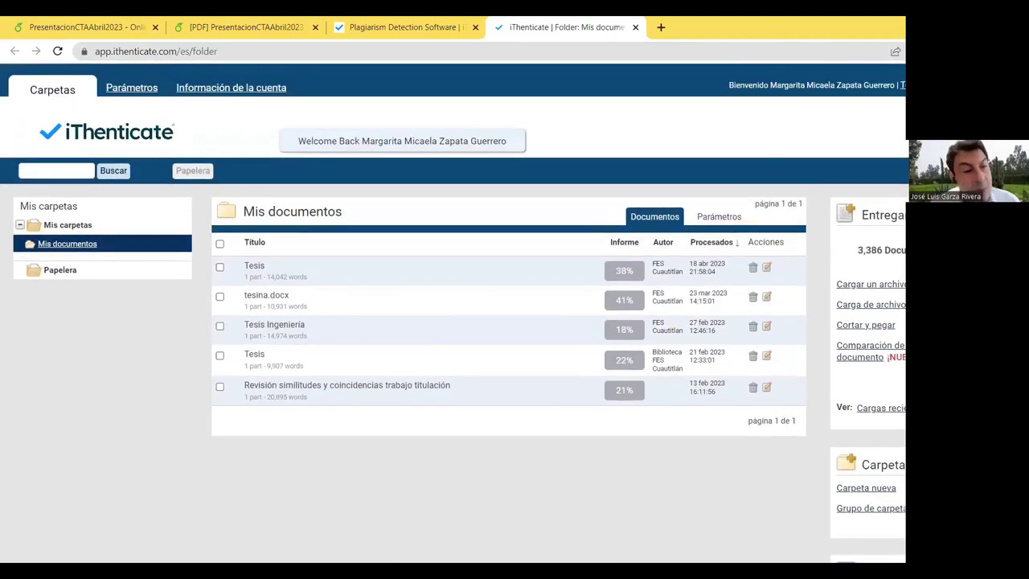
# Step: Review the account settings, then view Documentos: sorting by processing date, 50% score-colour threshold
pyautogui.click(152, 87)
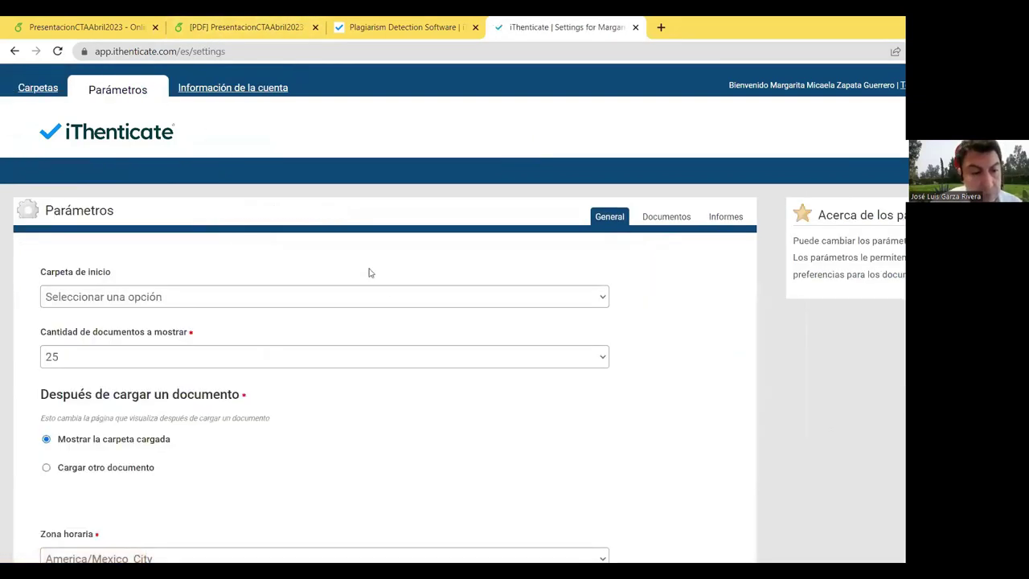
pyautogui.scroll(-3, 389, 326)
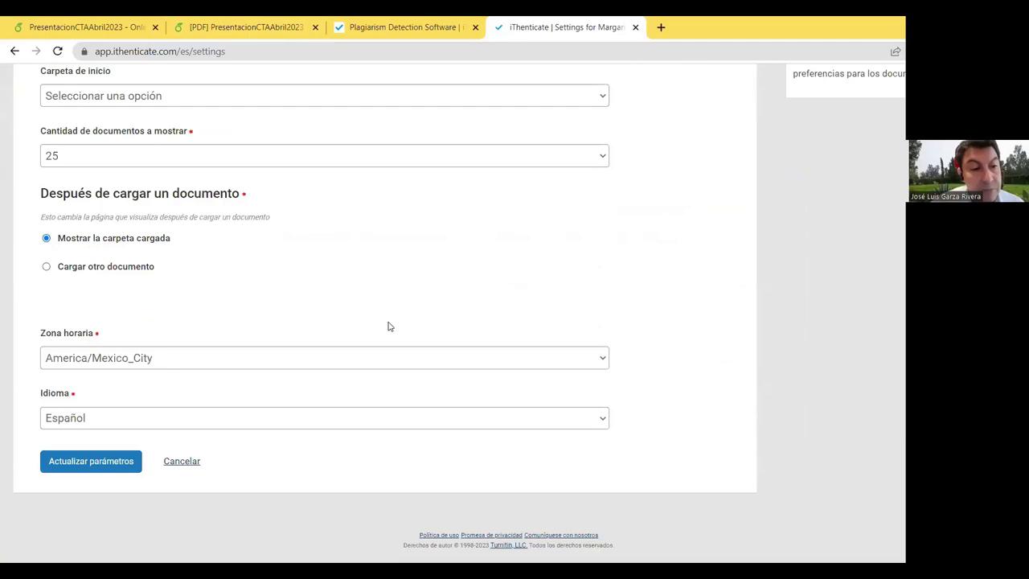
pyautogui.scroll(3, 362, 287)
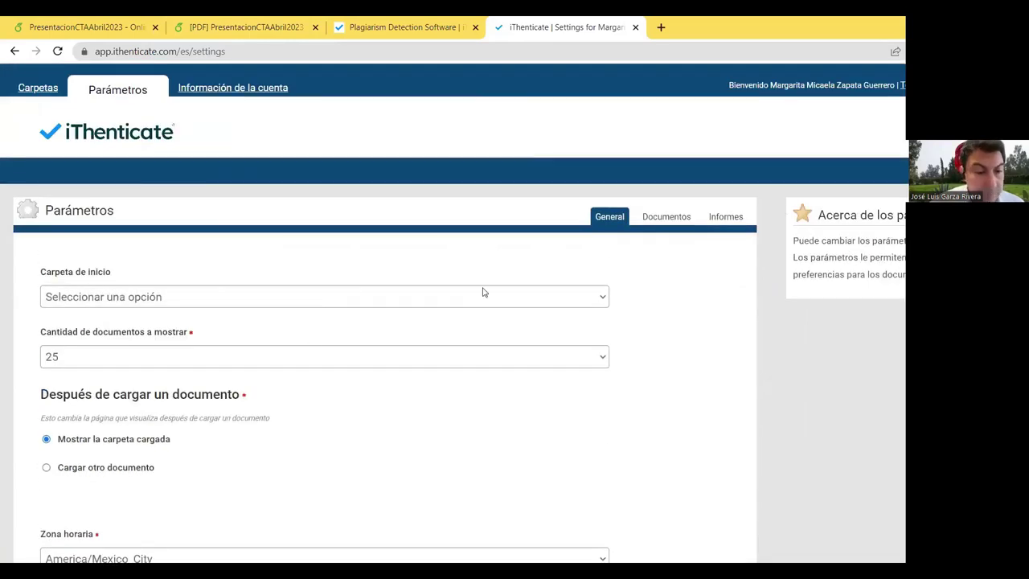
pyautogui.click(483, 293)
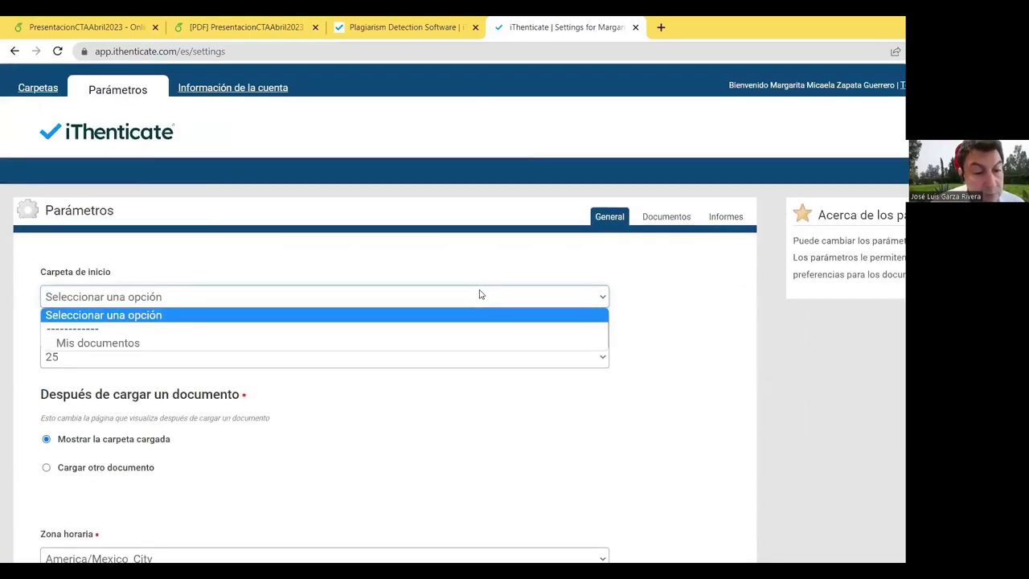
pyautogui.click(480, 292)
pyautogui.scroll(-2, 478, 257)
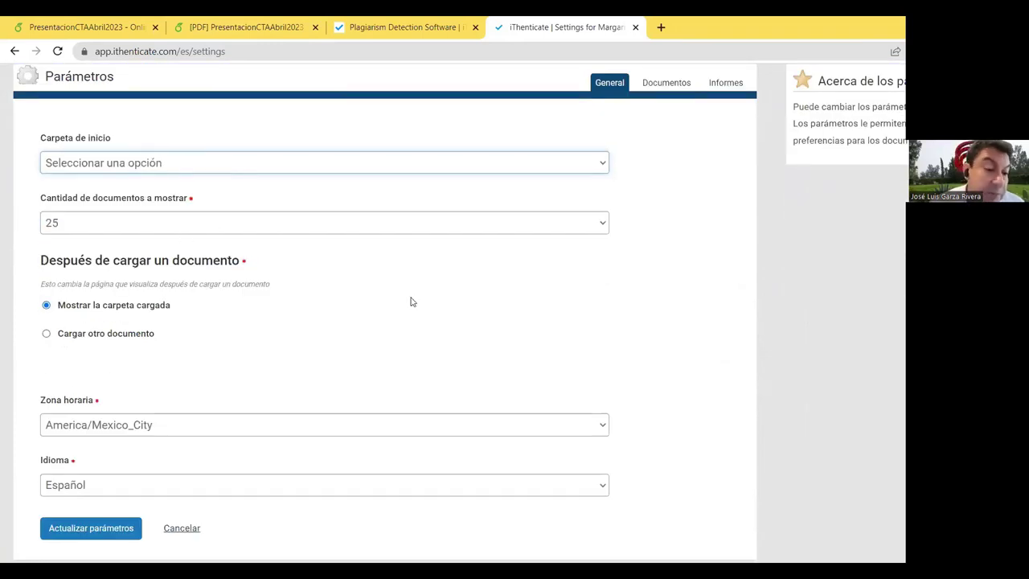
pyautogui.scroll(-1, 411, 300)
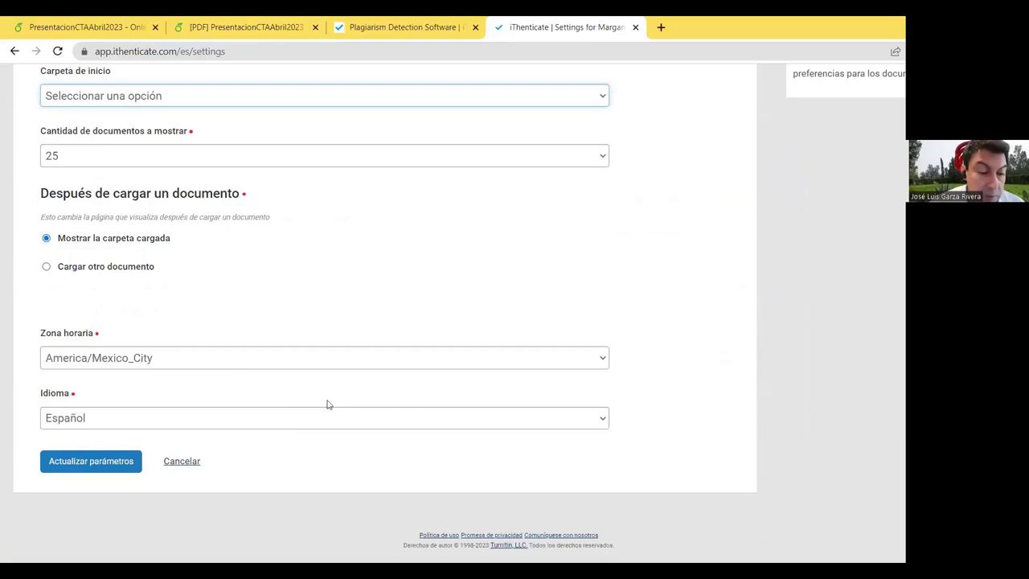
pyautogui.scroll(3, 315, 398)
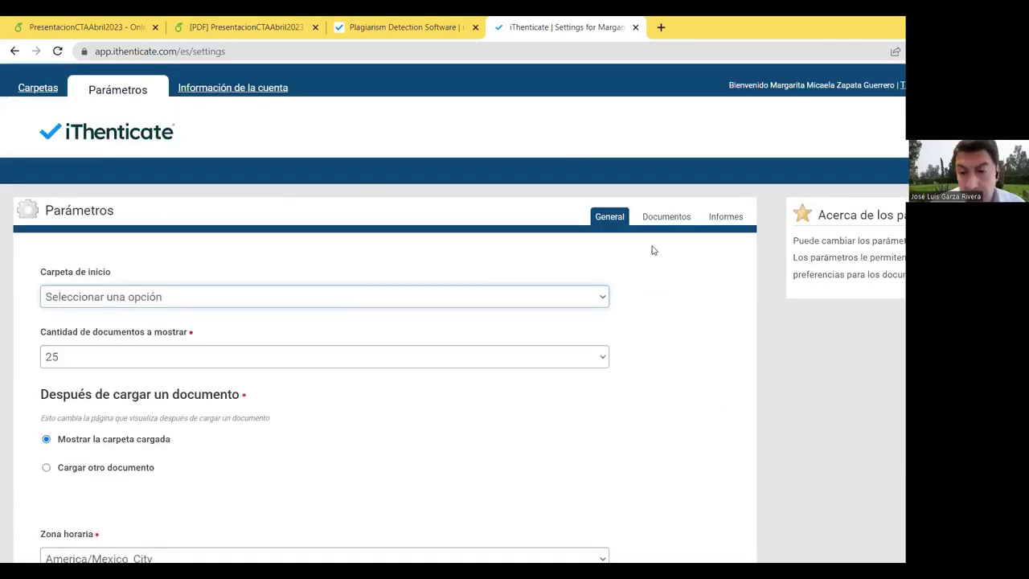
pyautogui.click(667, 217)
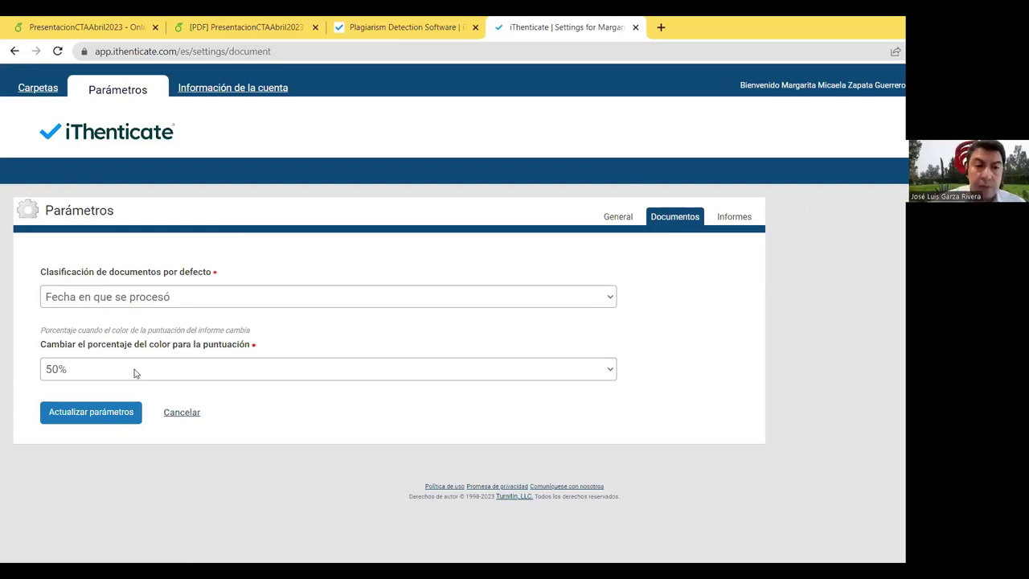
# Step: Look over the account profile and general settings, then return to the Mis documentos folder
pyautogui.click(249, 90)
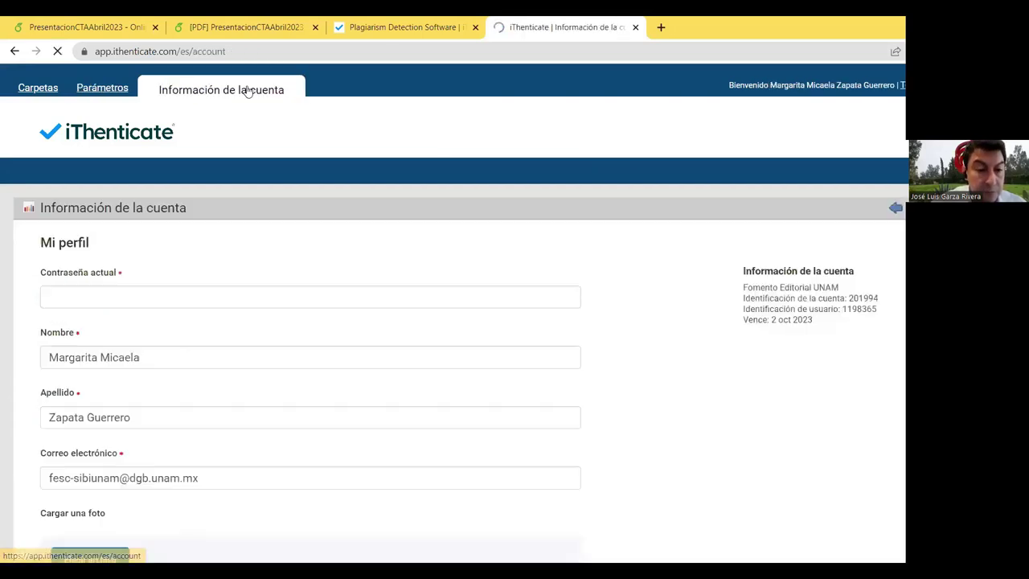
pyautogui.scroll(-3, 421, 255)
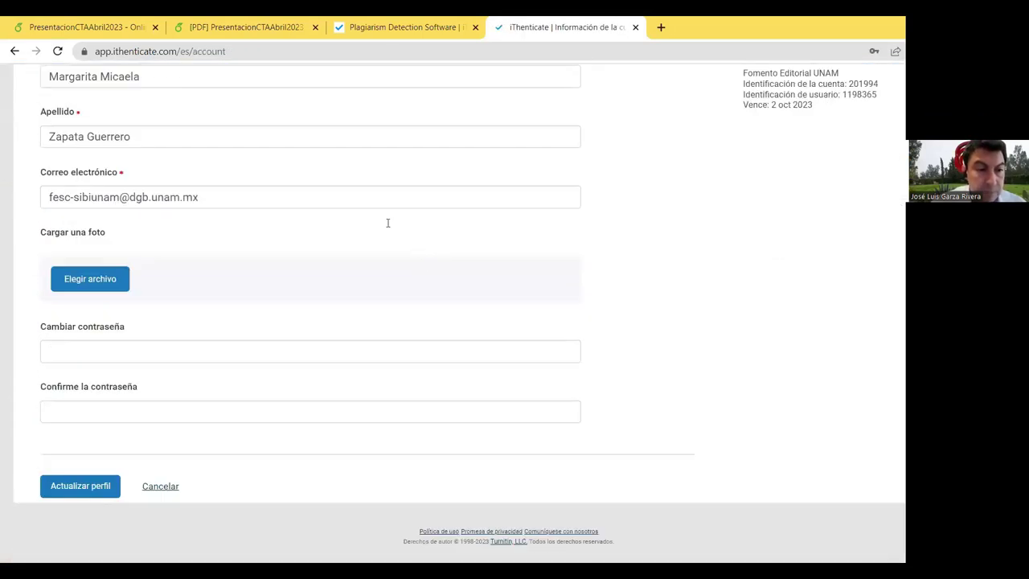
pyautogui.scroll(4, 250, 190)
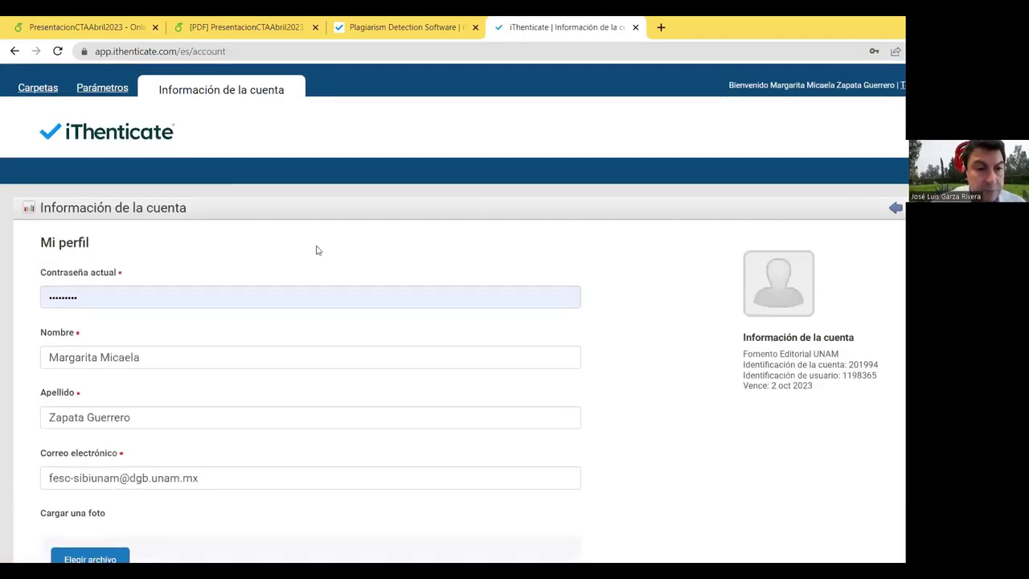
pyautogui.click(95, 93)
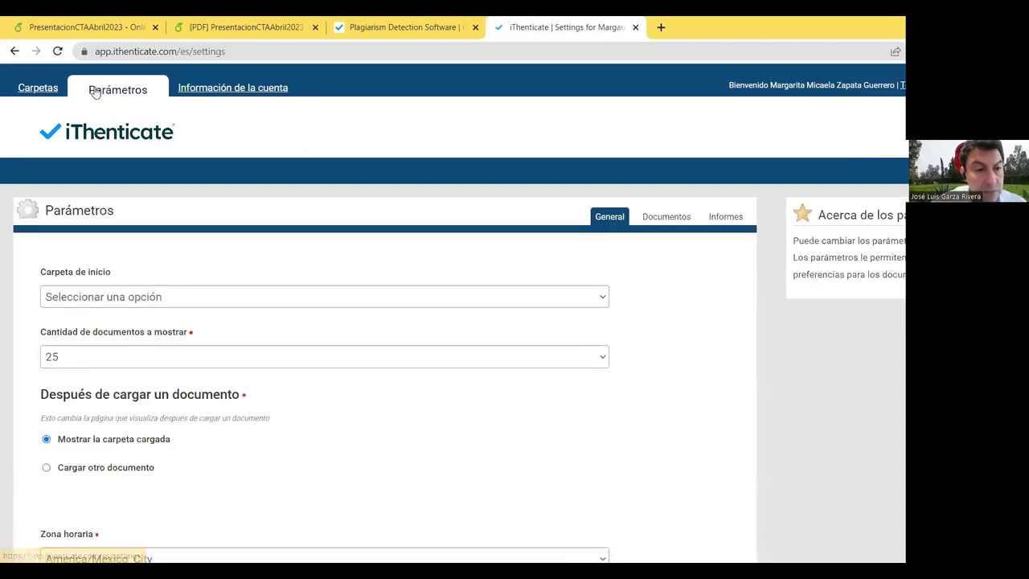
pyautogui.click(72, 96)
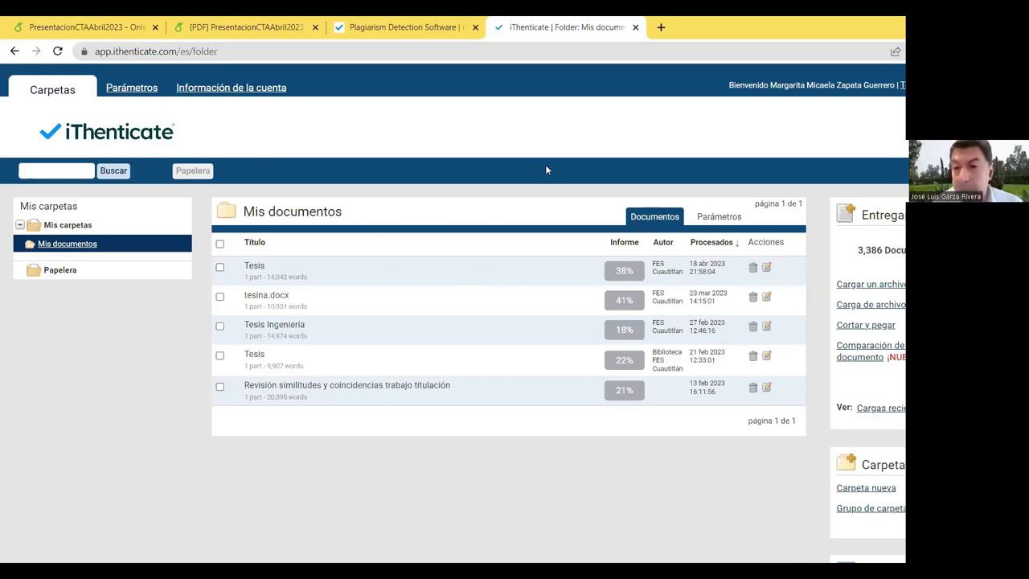
pyautogui.scroll(-1, 169, 122)
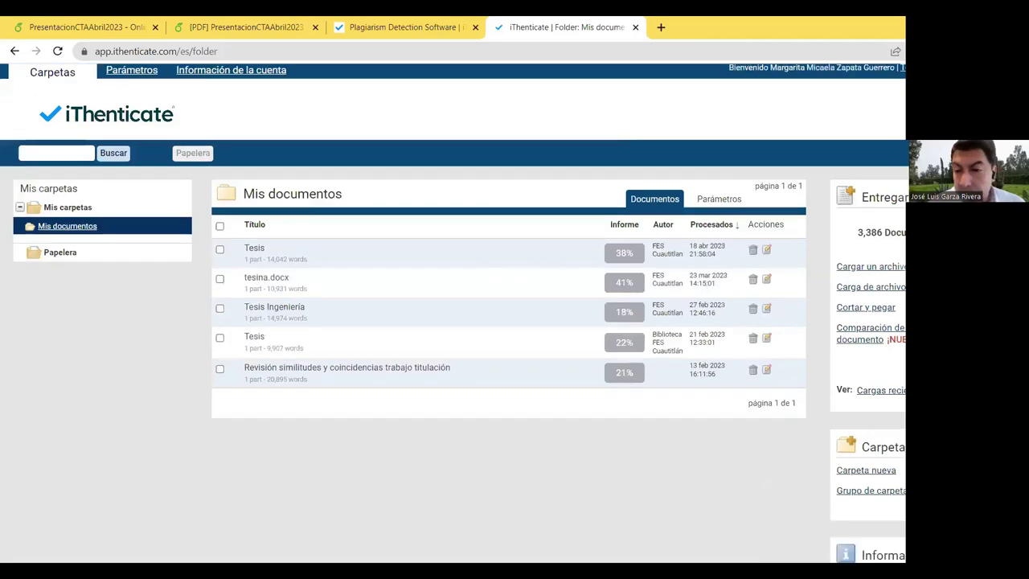
pyautogui.scroll(1, 137, 236)
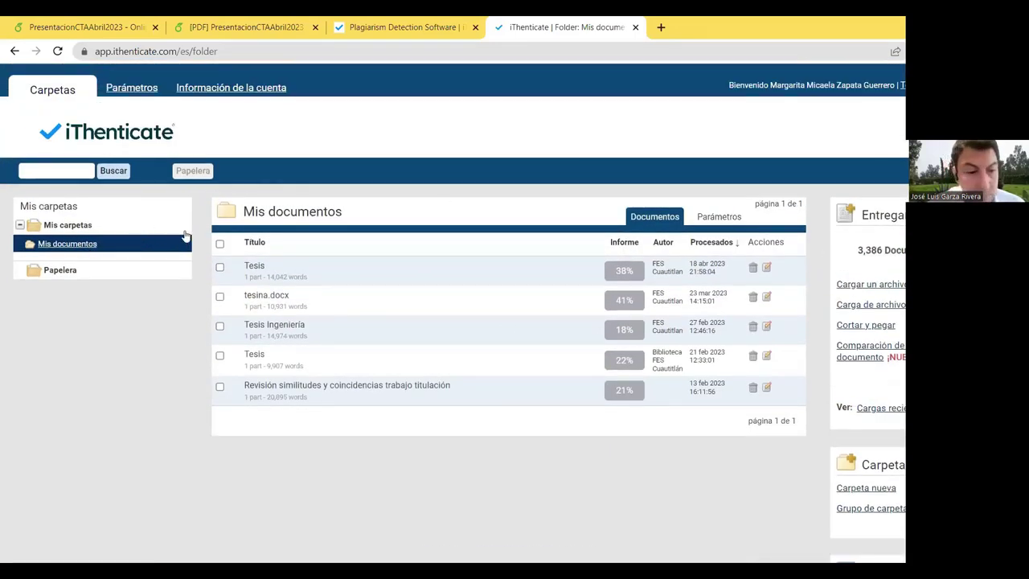
pyautogui.click(98, 245)
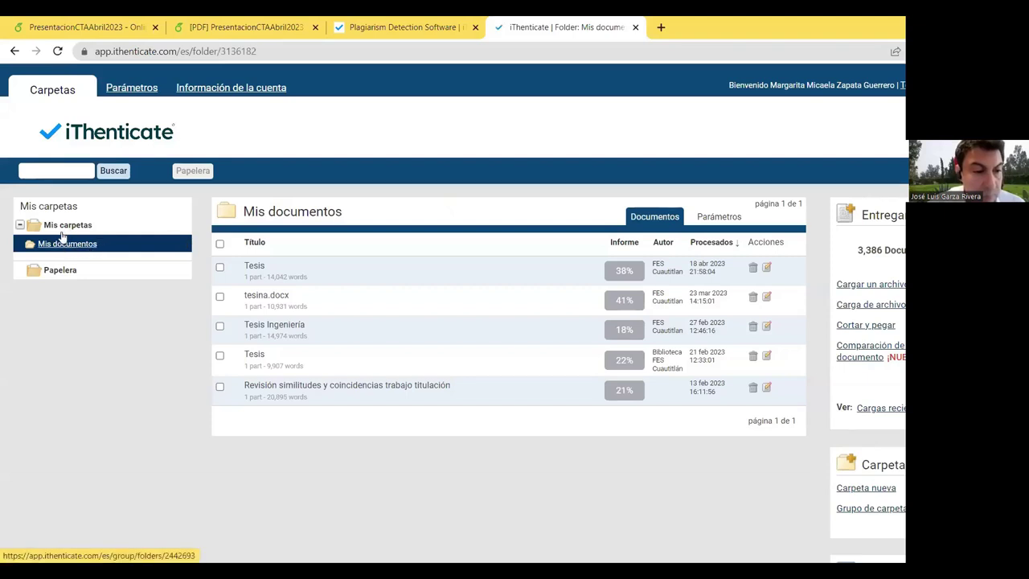
# Step: Review the Mis documentos folder options: no exclusions and all five repositories enabled
pyautogui.click(714, 219)
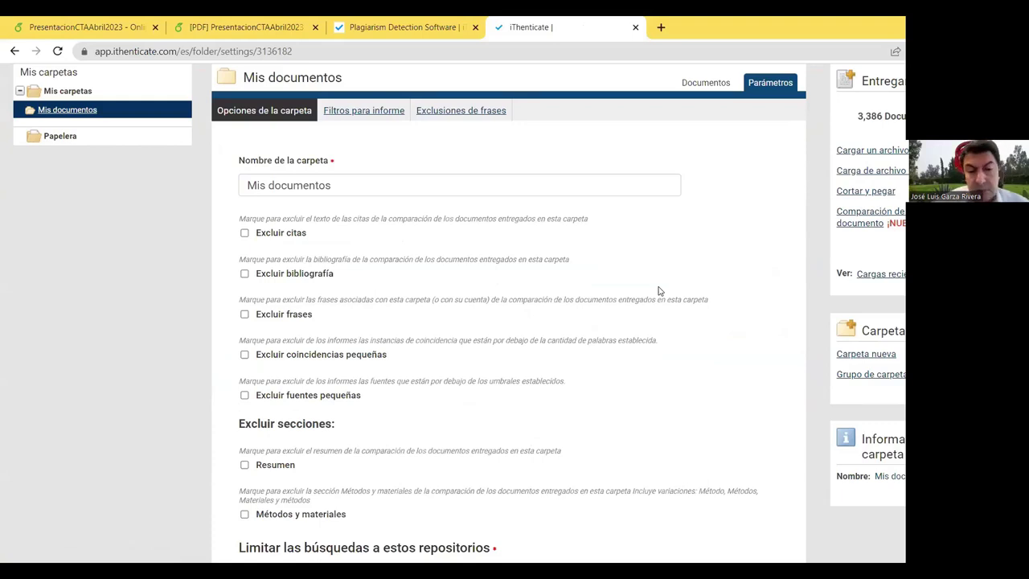
pyautogui.scroll(-3, 616, 276)
pyautogui.scroll(3, 608, 298)
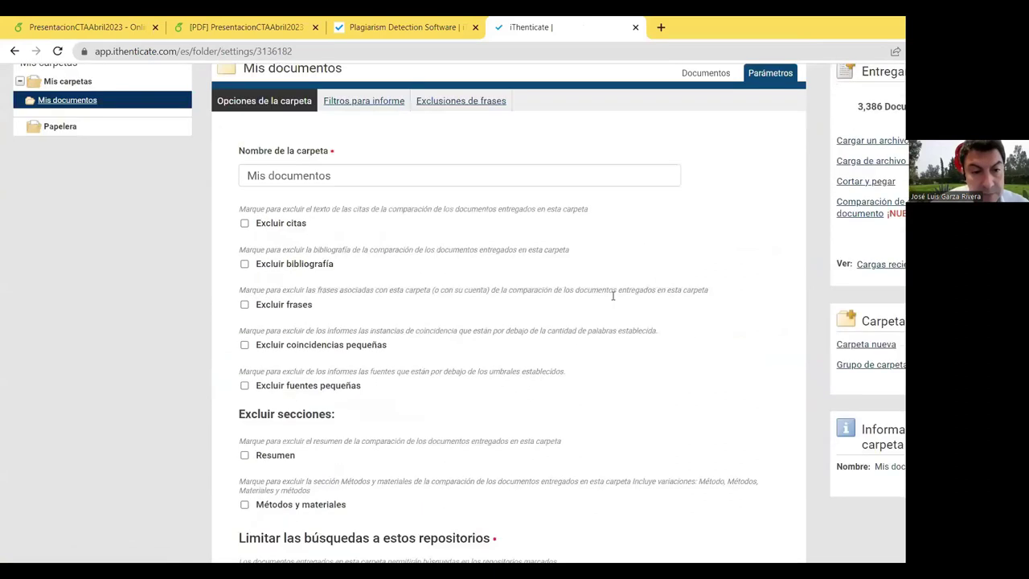
pyautogui.scroll(-2, 613, 296)
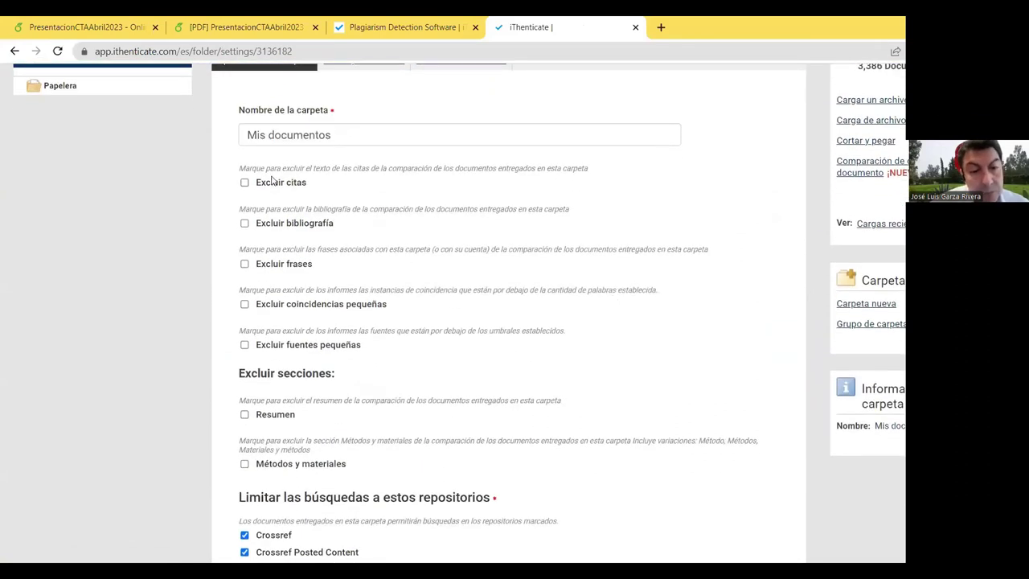
pyautogui.scroll(-3, 328, 237)
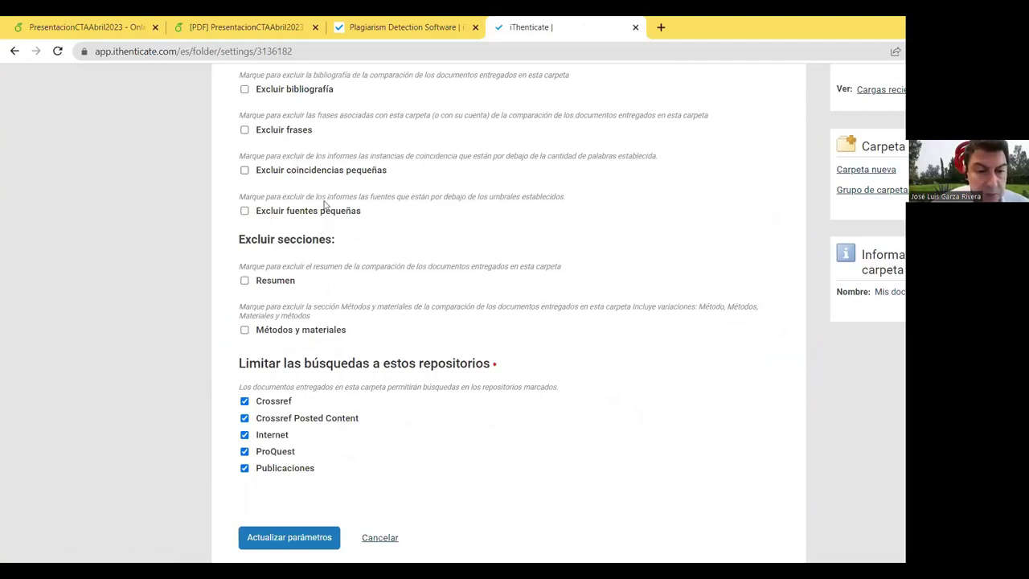
pyautogui.scroll(-2, 405, 278)
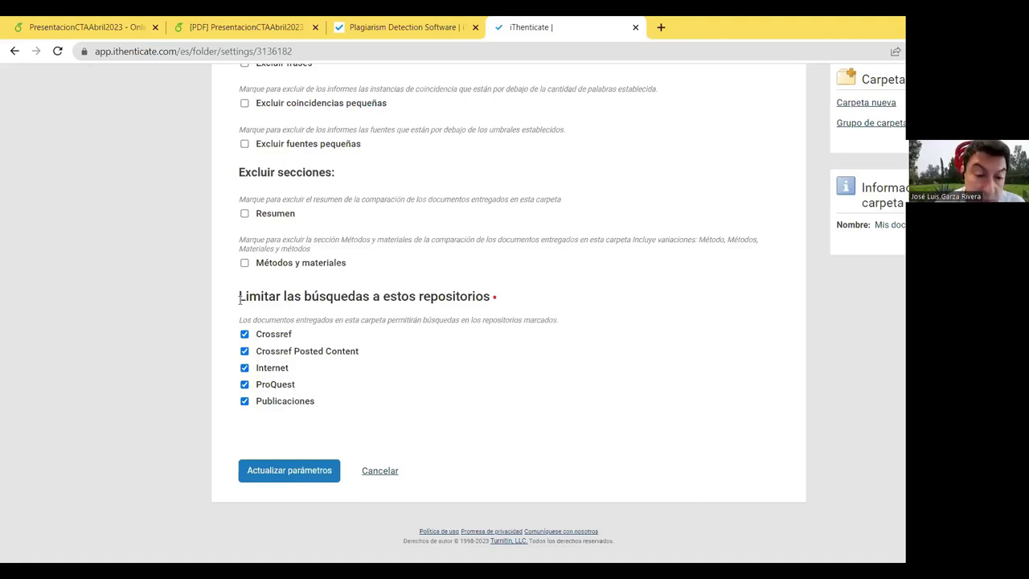
pyautogui.scroll(5, 378, 337)
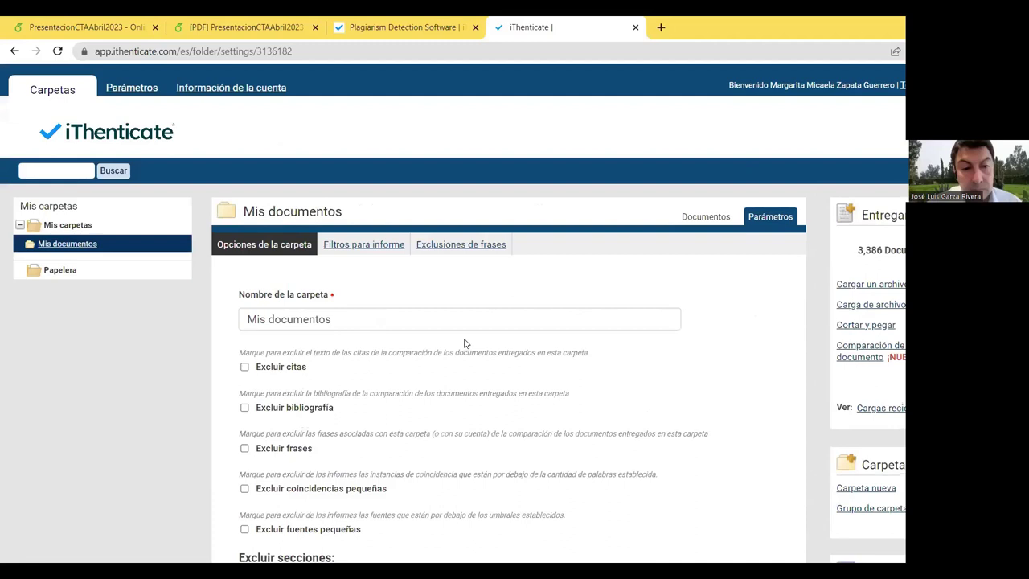
# Step: Check the folder's report filters and phrase exclusions, which are empty
pyautogui.click(381, 252)
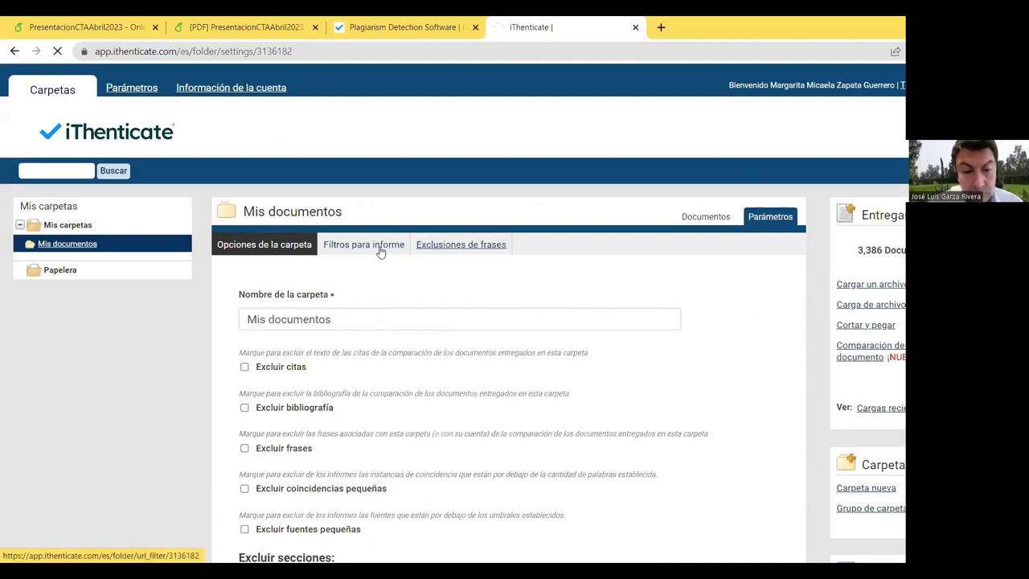
pyautogui.click(445, 246)
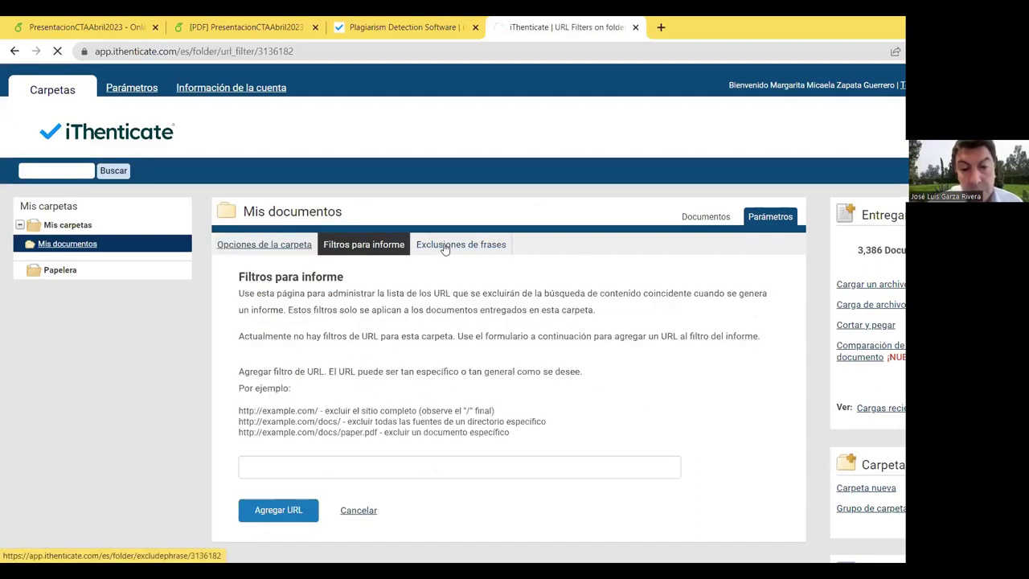
pyautogui.click(281, 245)
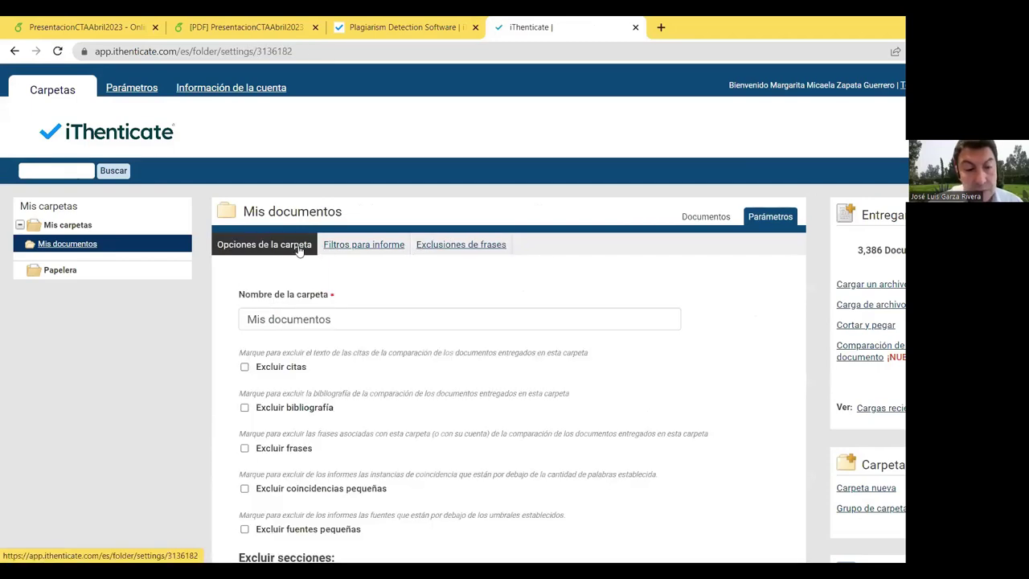
# Step: Return to Mis documentos, highlight the 3,386 submitted-documents count, and start a single-file upload
pyautogui.click(68, 243)
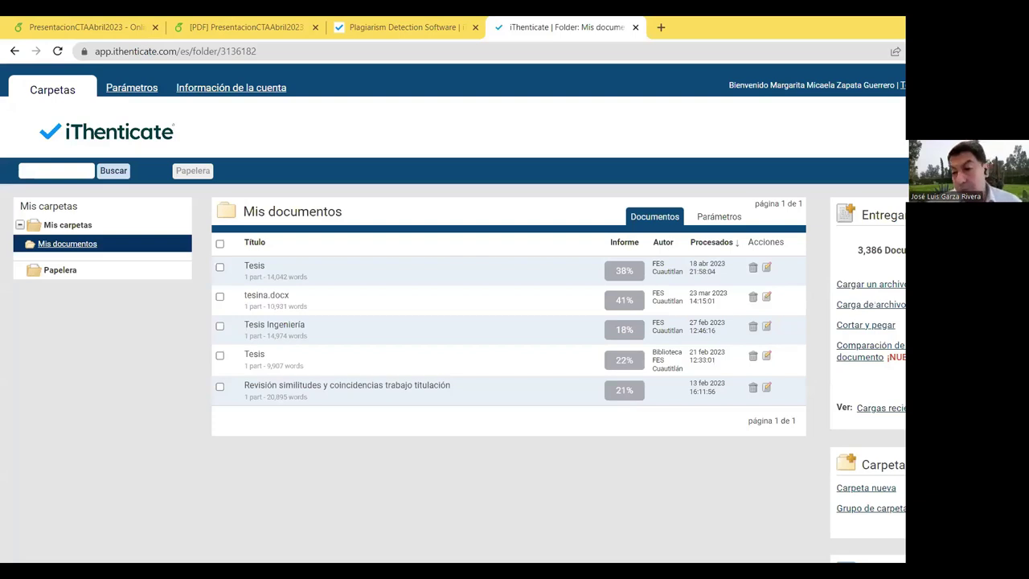
pyautogui.moveTo(849, 253); pyautogui.dragTo(905, 251)
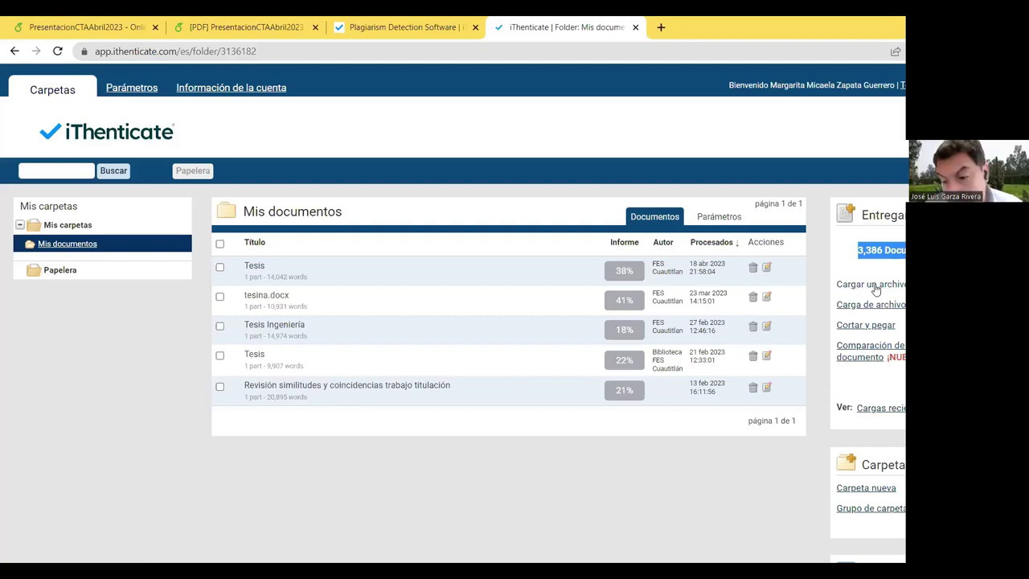
pyautogui.click(872, 287)
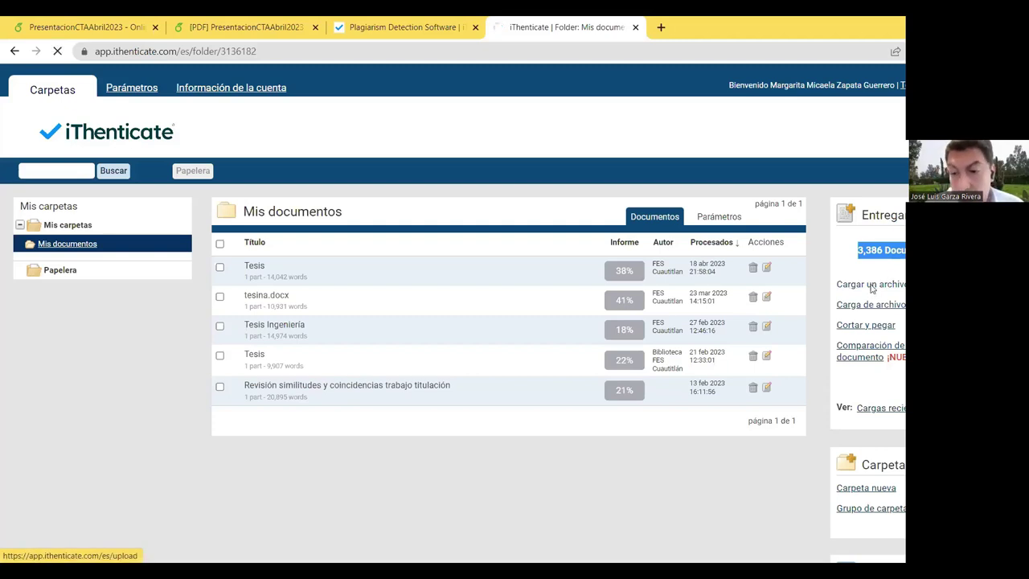
# Step: Enter the author's first and last name in the upload form, correcting typos
pyautogui.scroll(-3, 496, 349)
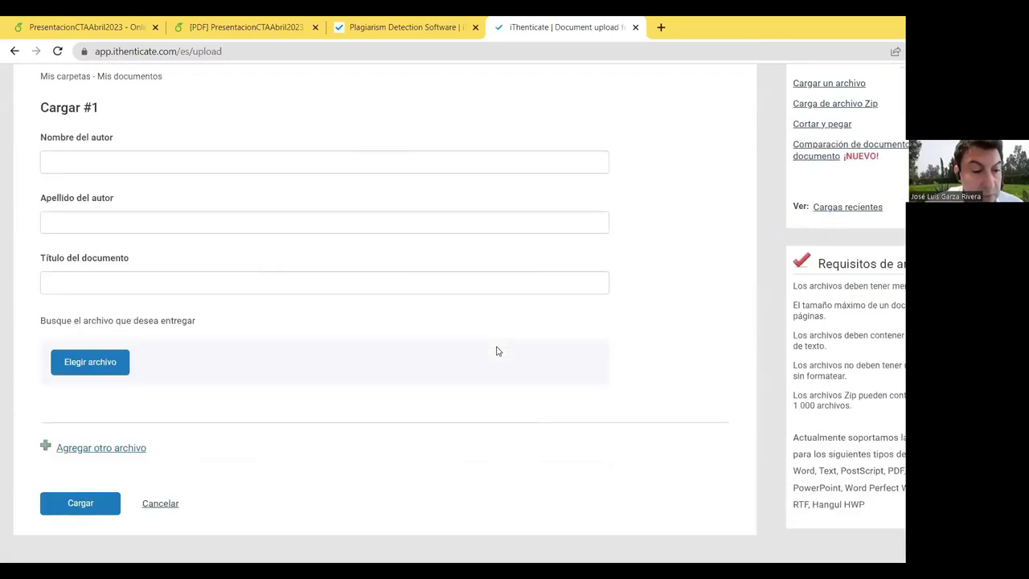
pyautogui.scroll(2, 496, 349)
pyautogui.click(92, 295)
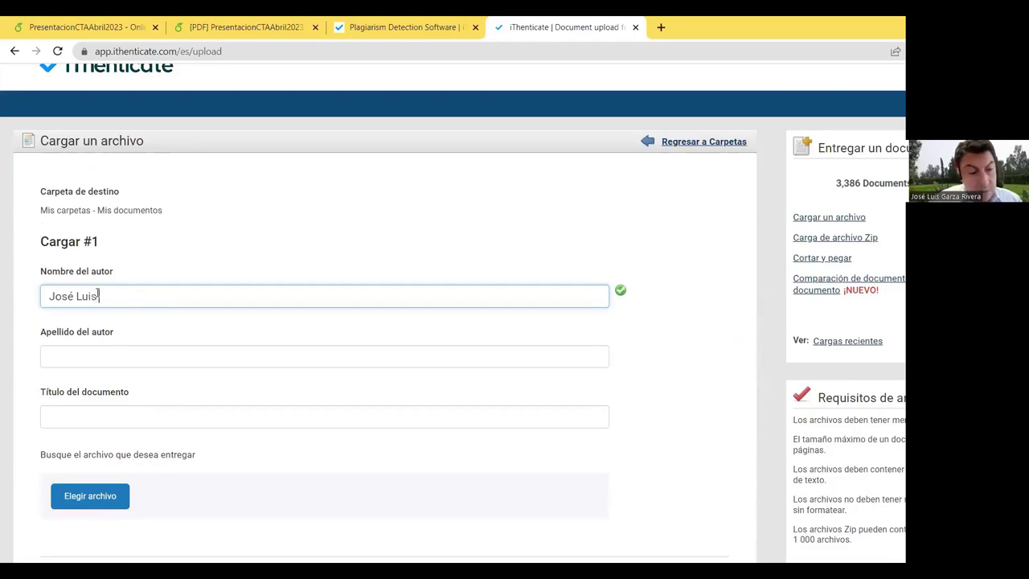
pyautogui.click(250, 362)
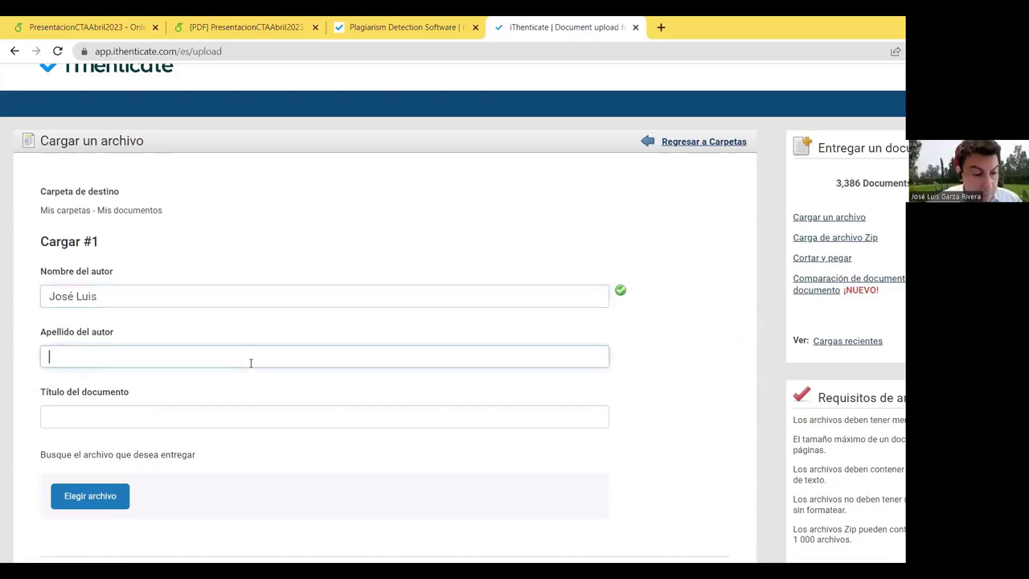
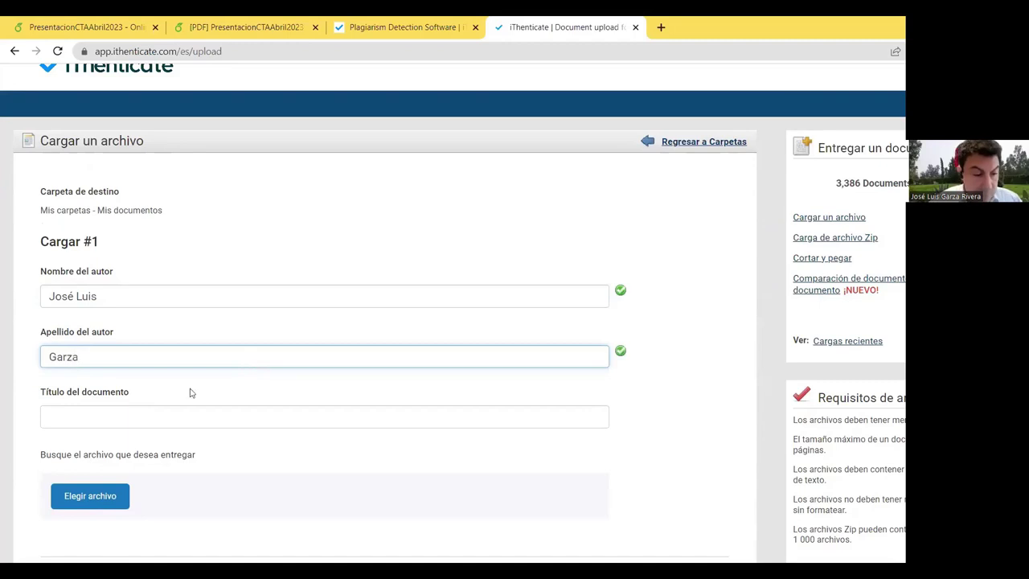
# Step: Title the document 'Tesis' and bring up the file picker
pyautogui.click(164, 413)
pyautogui.write('Tesis')
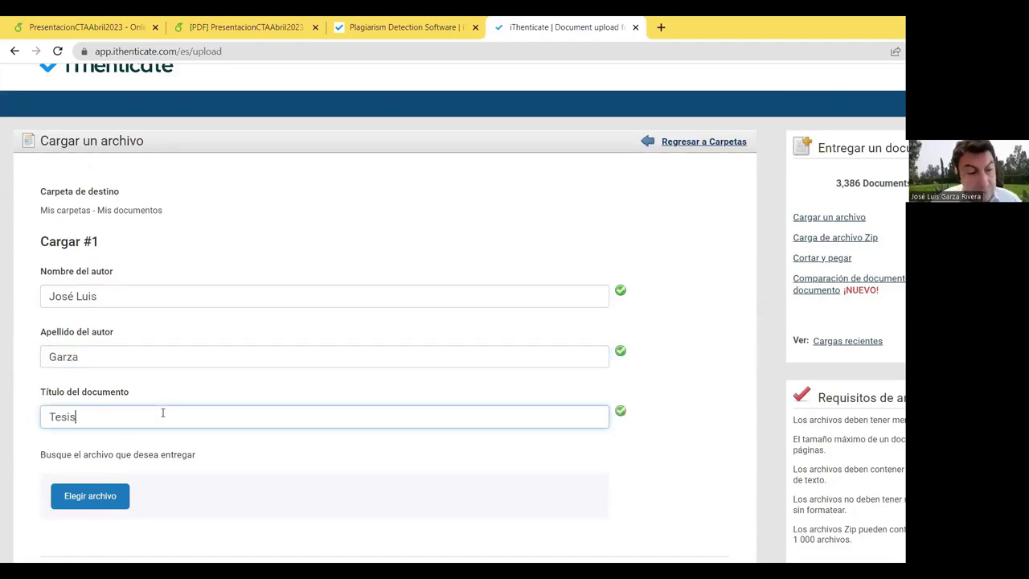
pyautogui.scroll(-2, 379, 353)
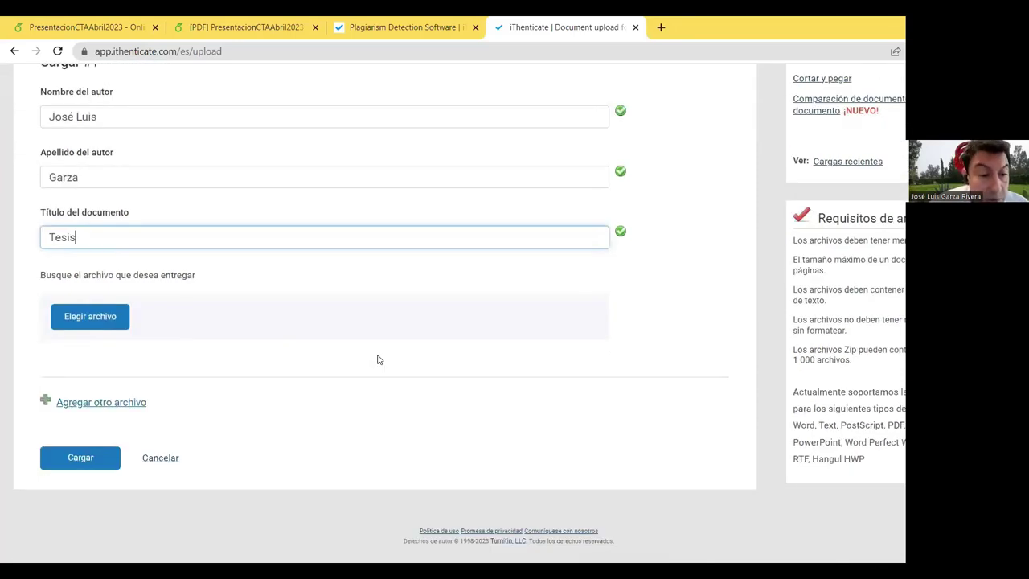
pyautogui.click(103, 318)
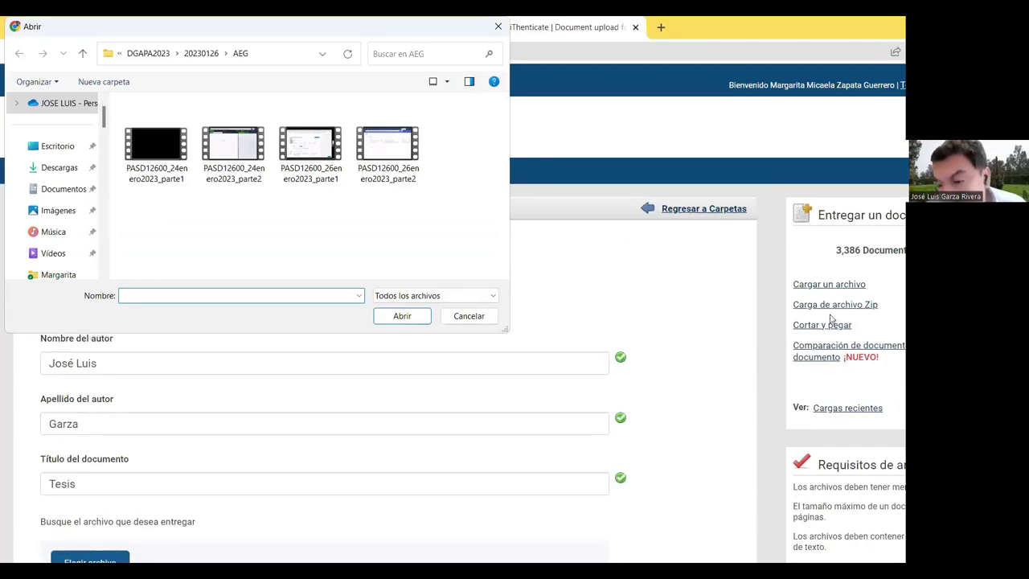
# Step: Attach TESIS_ConferenciaAbril2023_Version2.pdf from Documentos, with files sorted newest first
pyautogui.scroll(1, 56, 210)
pyautogui.scroll(-2, 60, 214)
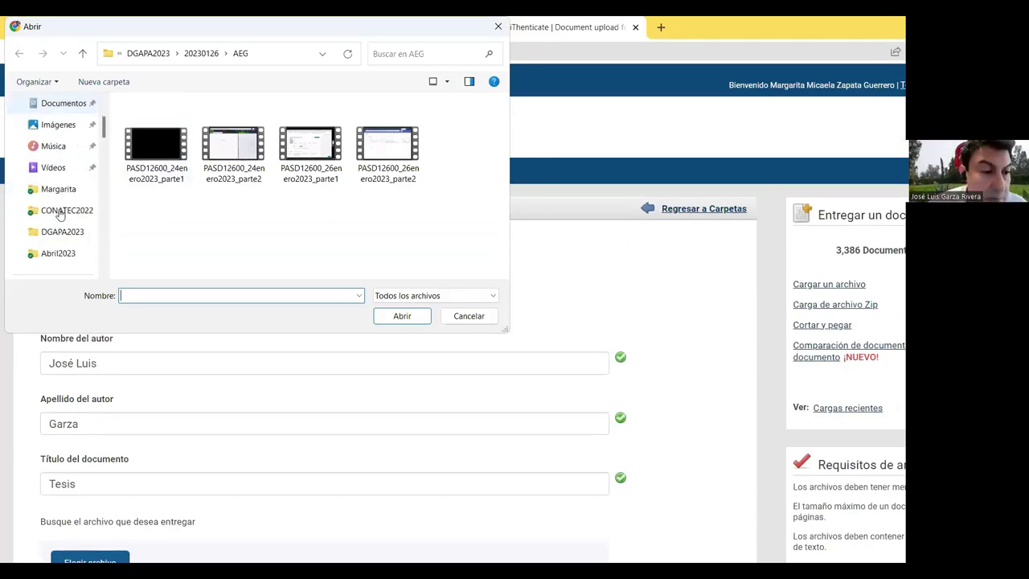
pyautogui.click(76, 103)
pyautogui.scroll(-3, 306, 170)
pyautogui.scroll(3, 246, 188)
pyautogui.click(378, 100)
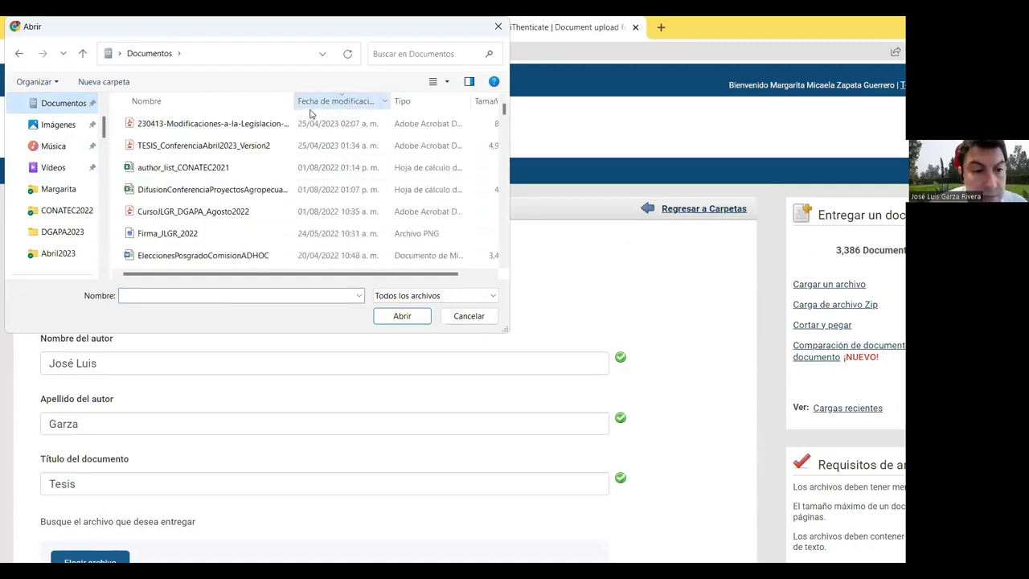
pyautogui.click(241, 146)
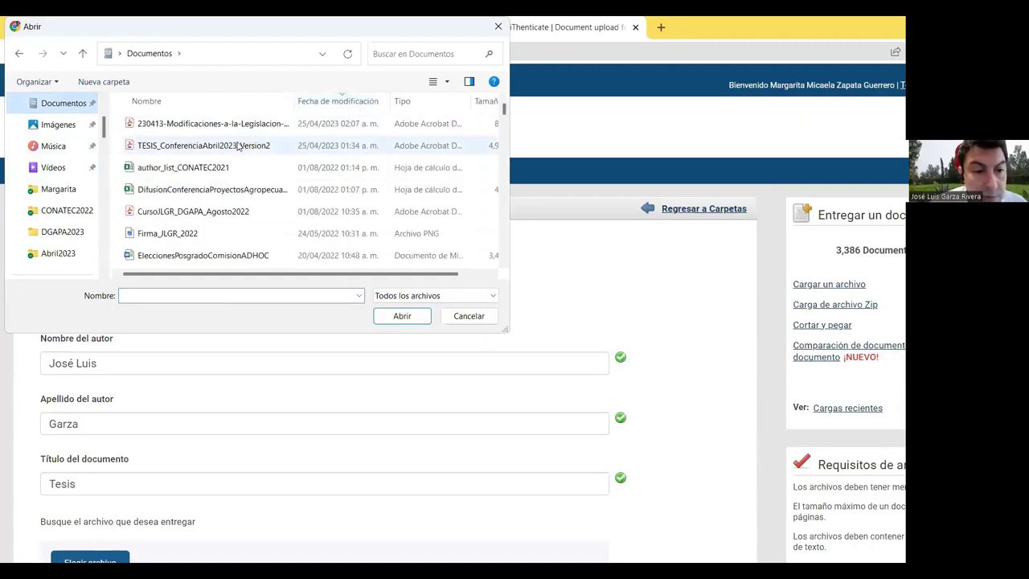
pyautogui.click(400, 316)
# Step: Submit the upload until the Tesis entry appears with 0 words and 'Guardando' status
pyautogui.scroll(-3, 597, 345)
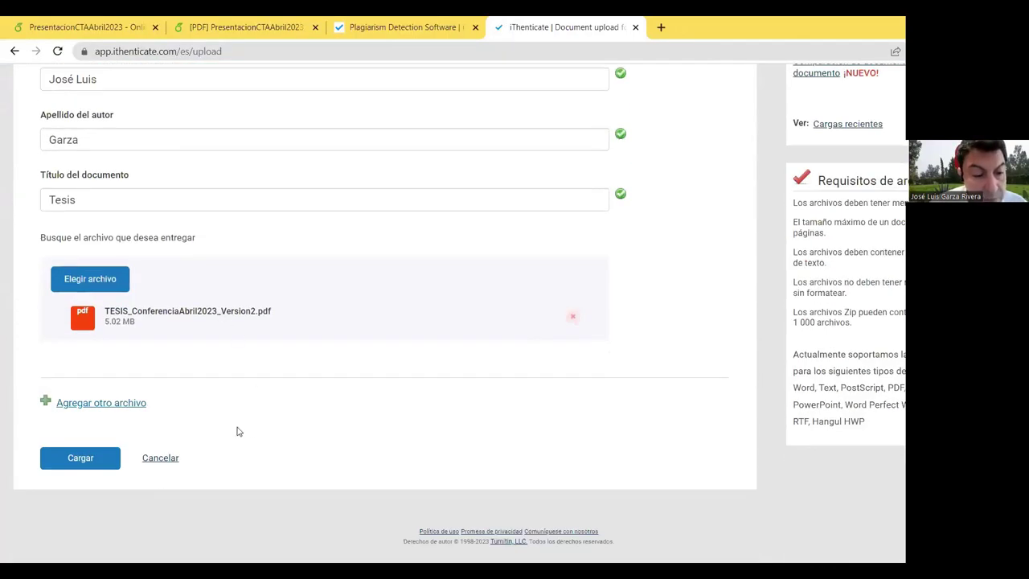
pyautogui.click(80, 463)
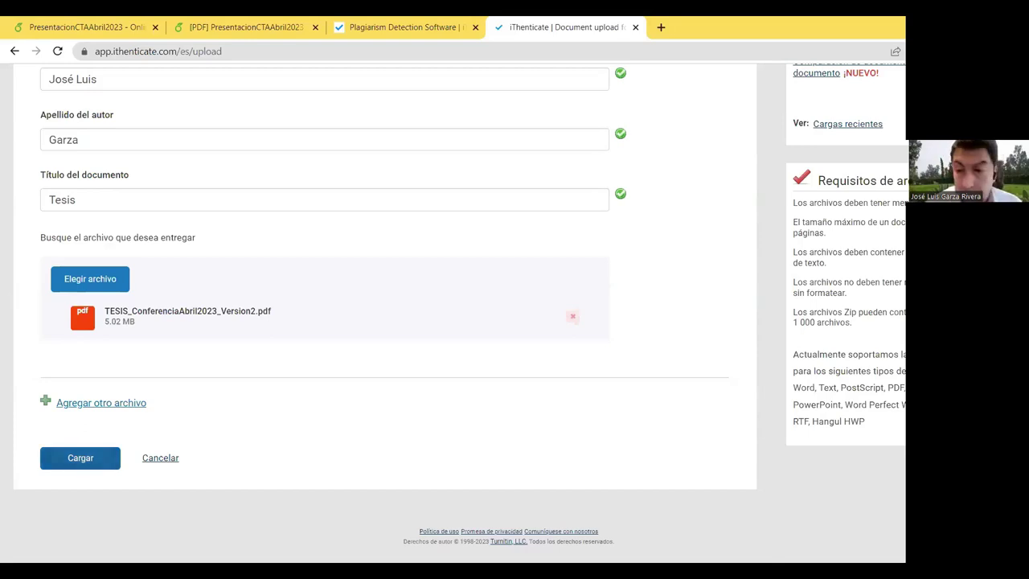
pyautogui.click(81, 458)
pyautogui.scroll(-4, 80, 456)
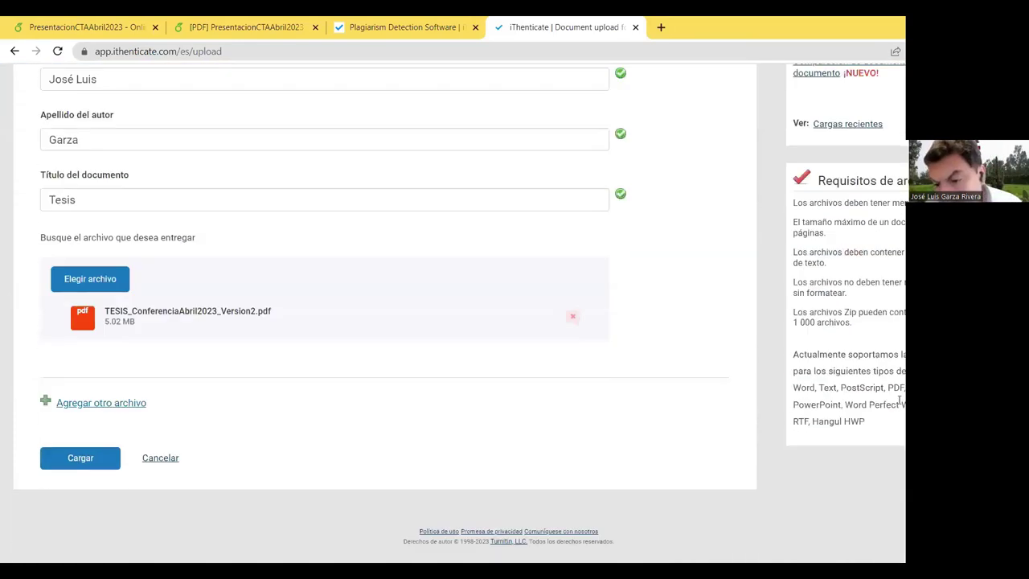
pyautogui.click(80, 457)
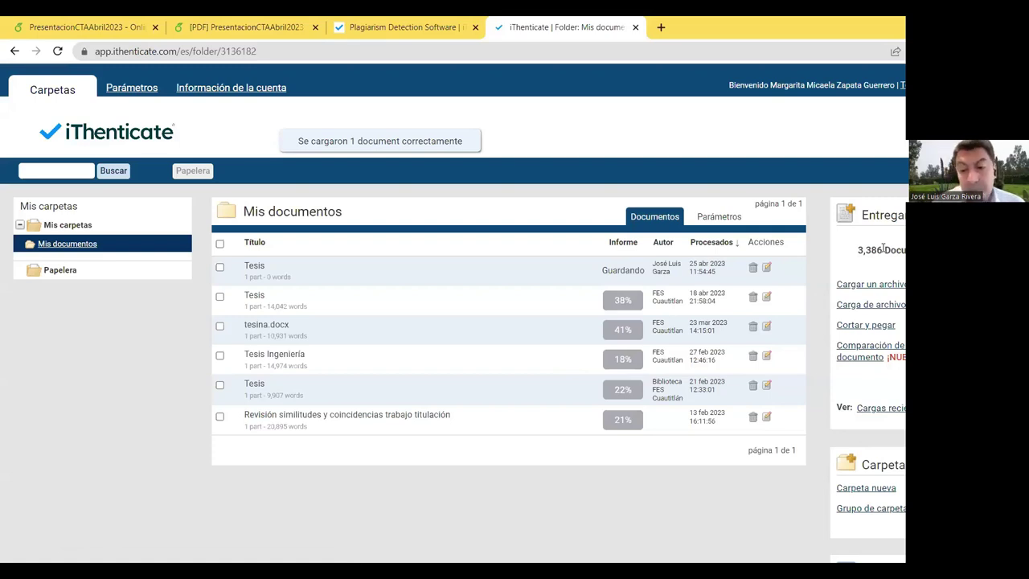
# Step: Once the Tesis row shows 12%, open its report: 15656 words, 152 matches, 59 sources
pyautogui.scroll(-1, 809, 326)
pyautogui.scroll(1, 814, 323)
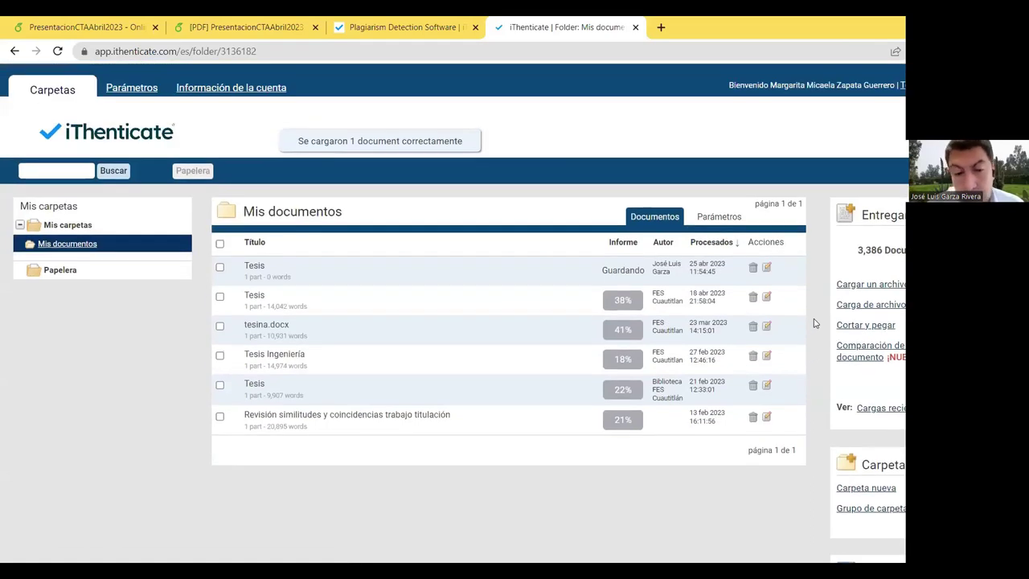
pyautogui.scroll(-2, 814, 322)
pyautogui.scroll(2, 814, 322)
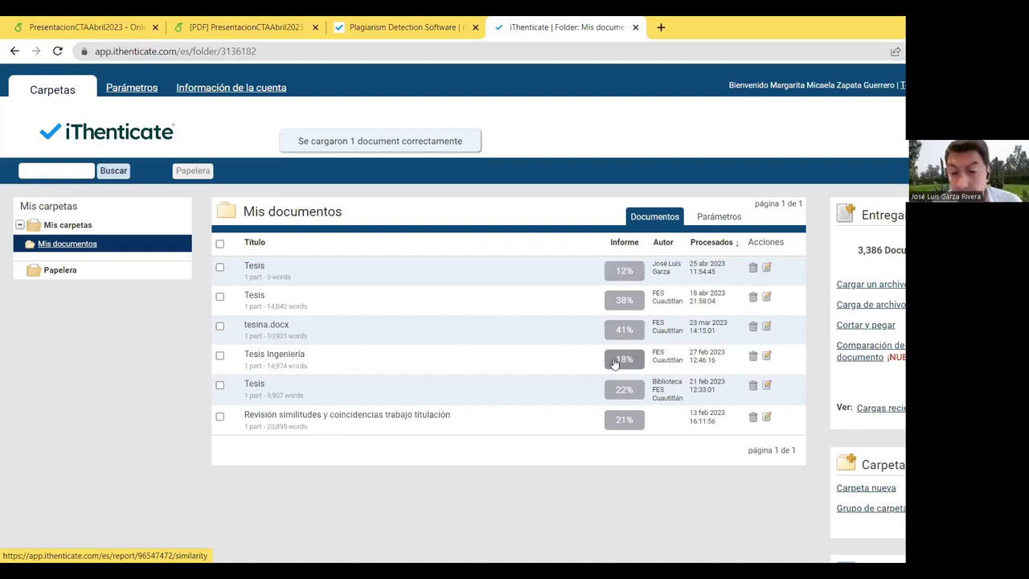
pyautogui.click(640, 278)
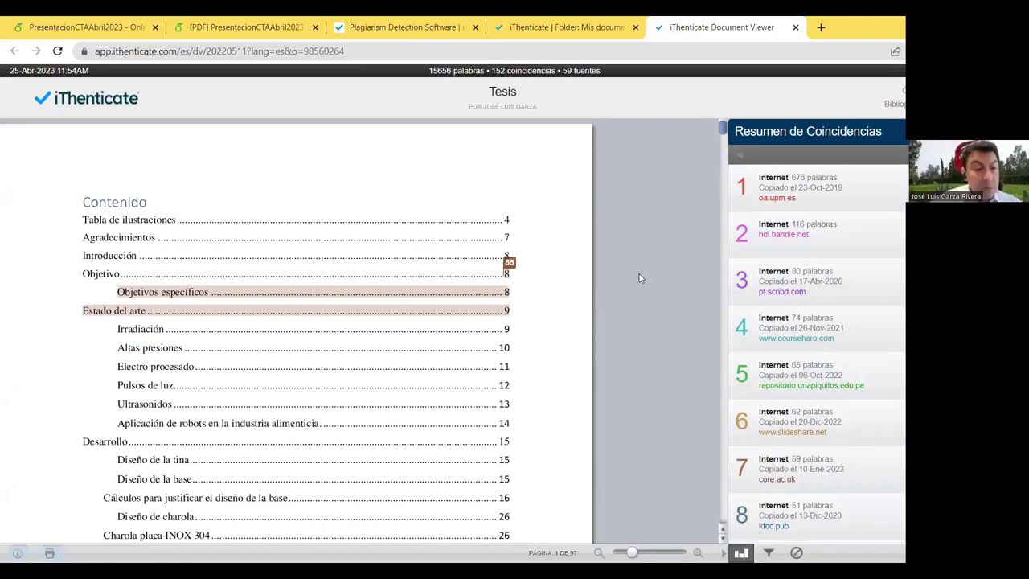
# Step: Scroll the thesis and inspect the highlighted contents entry to see its matching source
pyautogui.scroll(-2, 485, 303)
pyautogui.scroll(2, 481, 300)
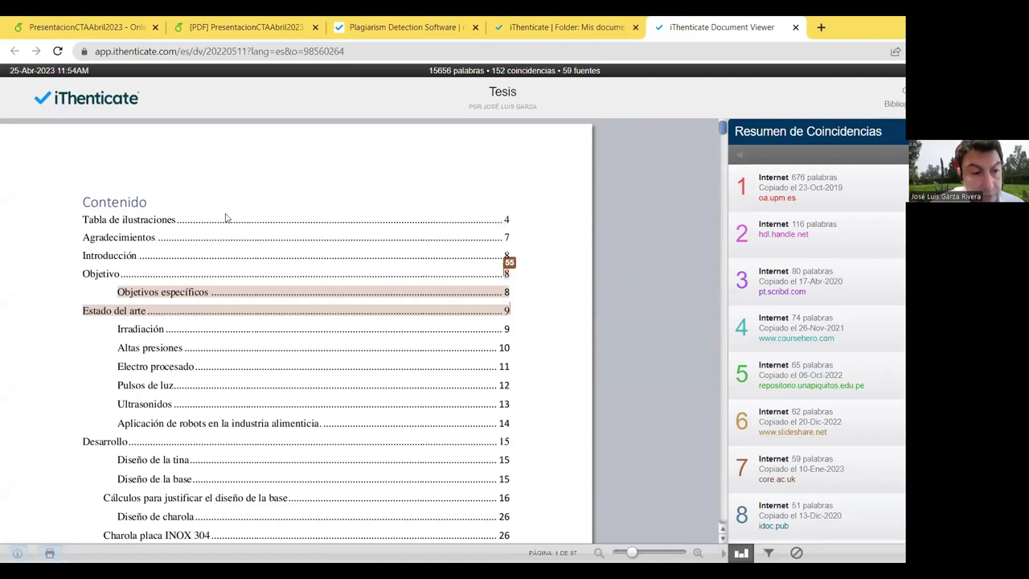
pyautogui.scroll(-4, 282, 246)
pyautogui.scroll(4, 289, 243)
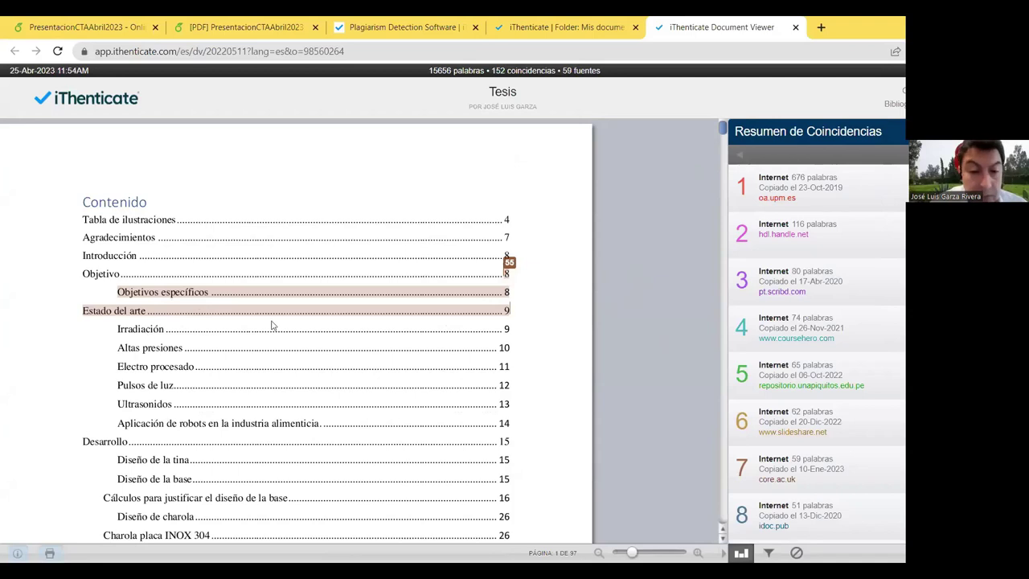
pyautogui.scroll(-3, 285, 314)
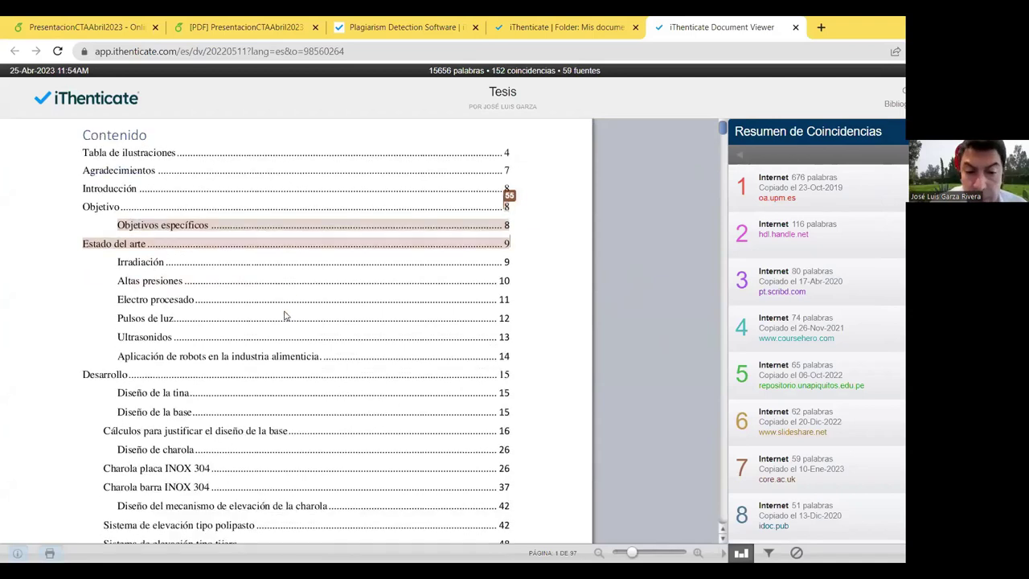
pyautogui.scroll(2, 186, 269)
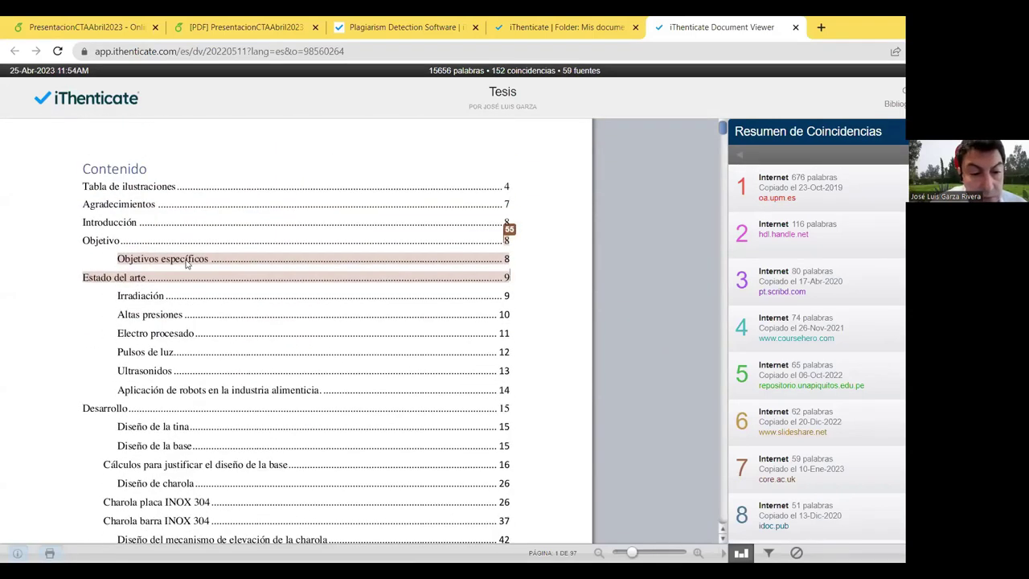
pyautogui.click(188, 268)
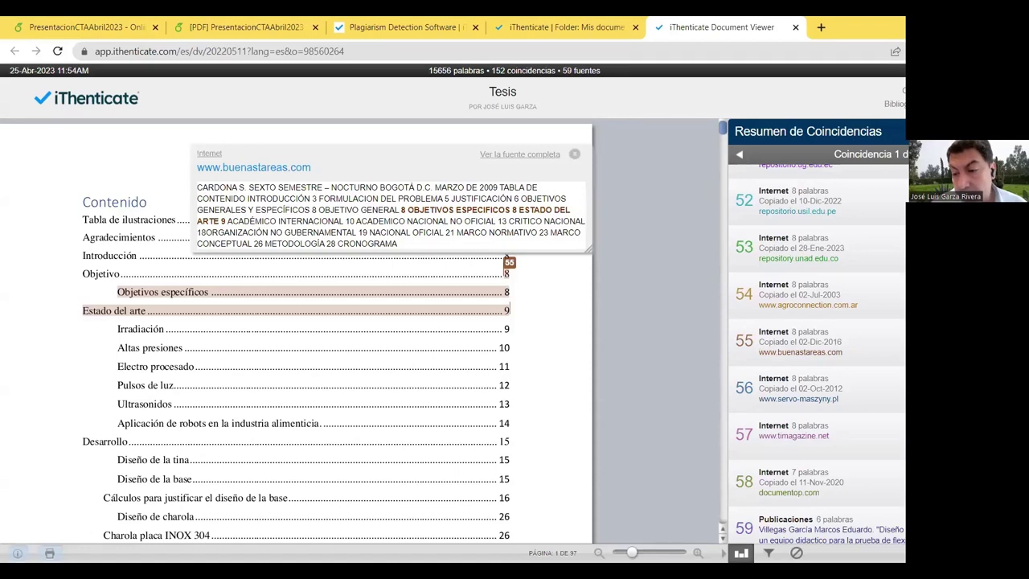
# Step: Filter to buenastareas.com source 55, open its full essay page, then return to the report
pyautogui.click(507, 261)
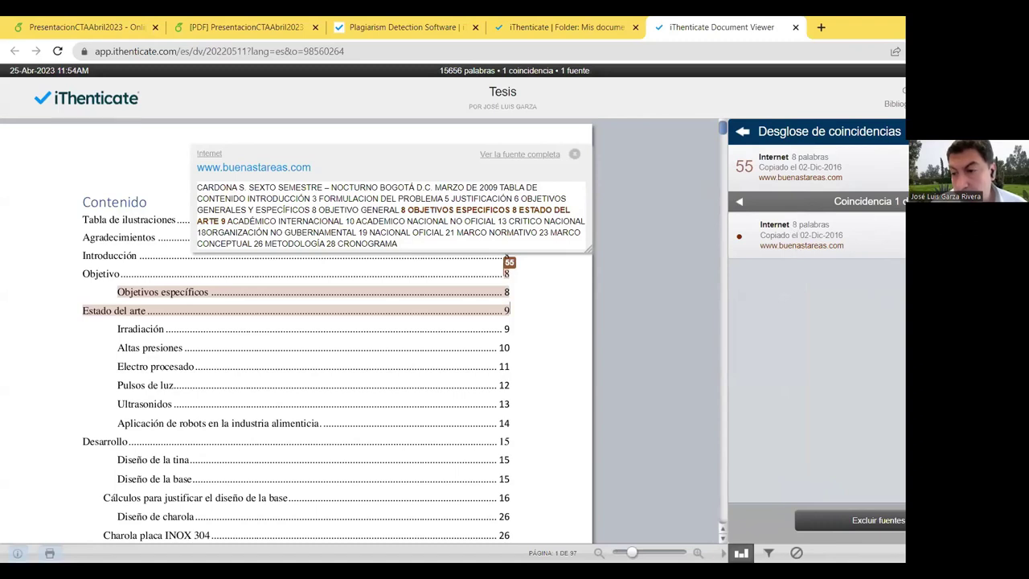
pyautogui.click(507, 259)
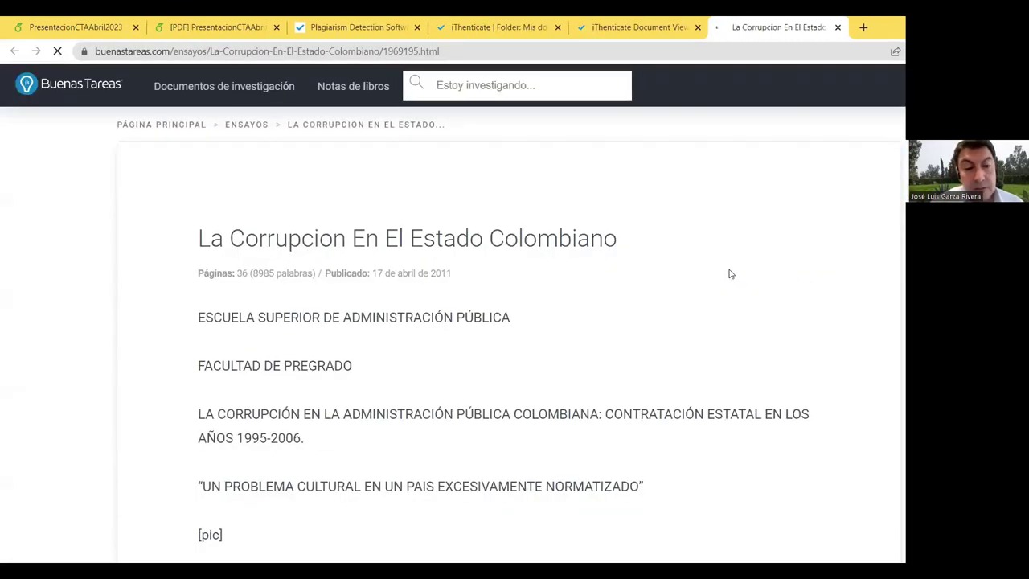
pyautogui.scroll(-2, 704, 284)
pyautogui.scroll(-10, 704, 285)
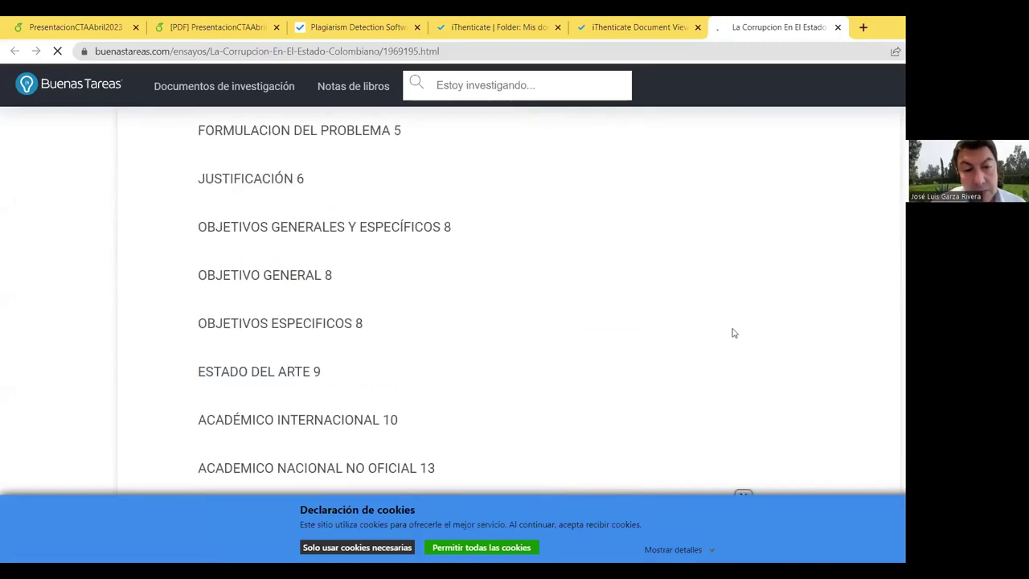
pyautogui.scroll(6, 723, 328)
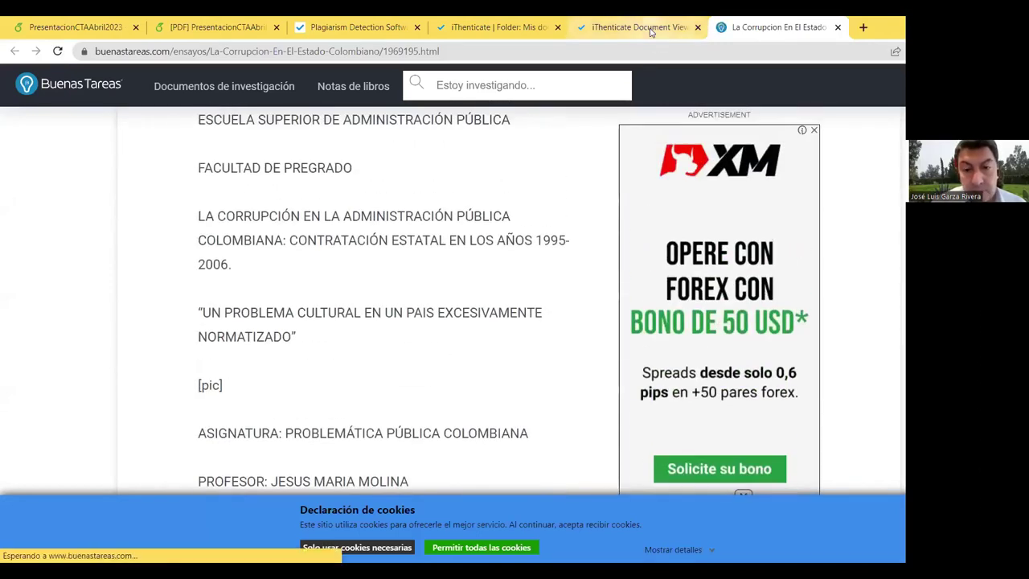
pyautogui.click(639, 27)
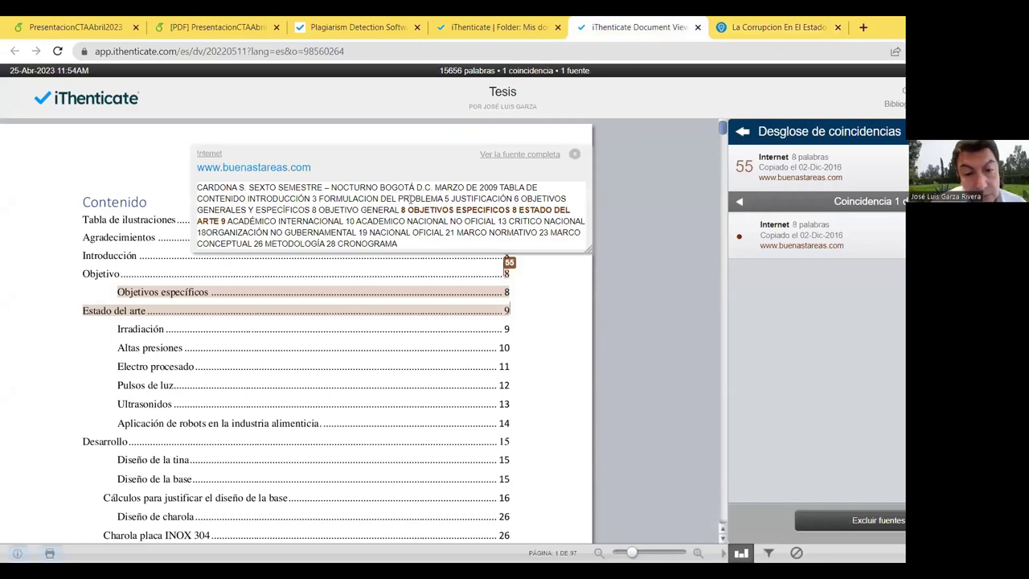